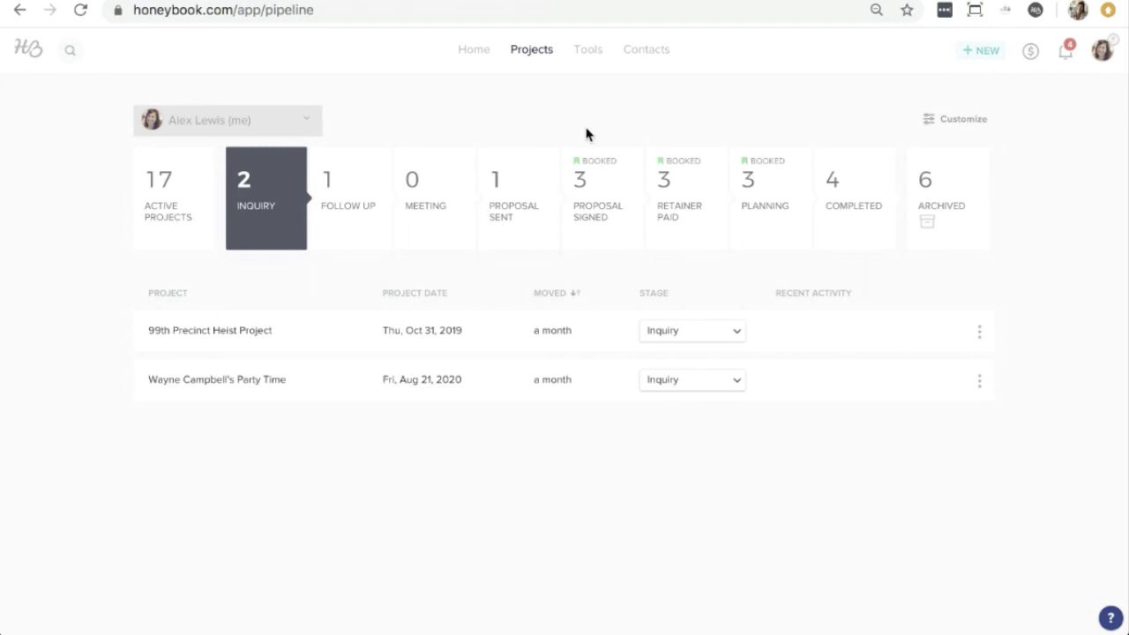
- Start a new project and name it "Pawnoo Commons Event"
click(990, 59)
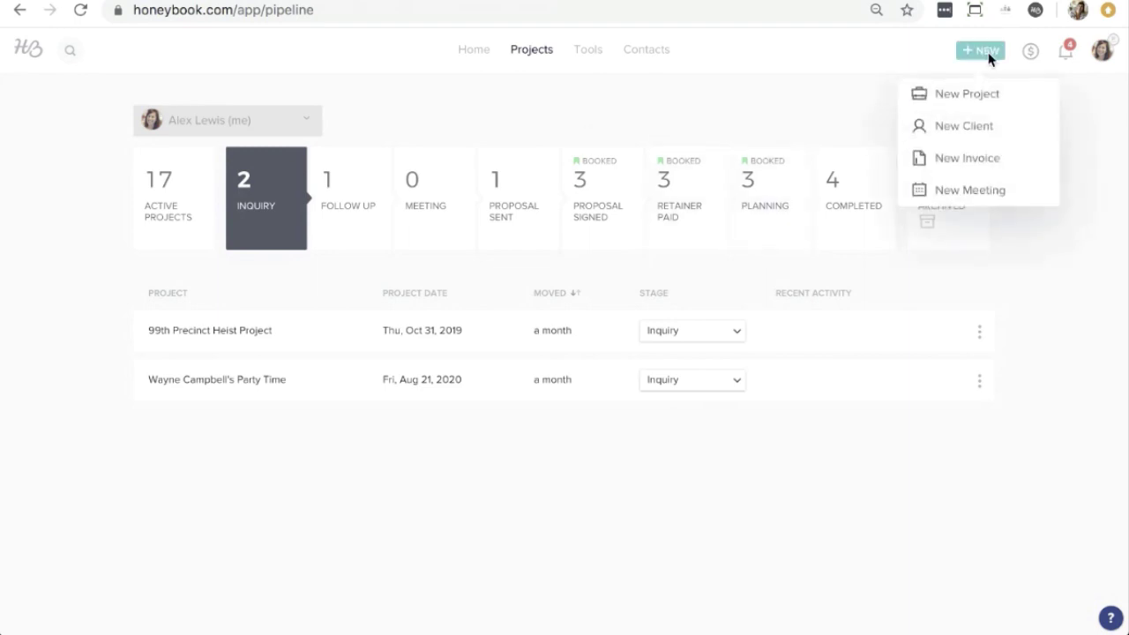
click(990, 58)
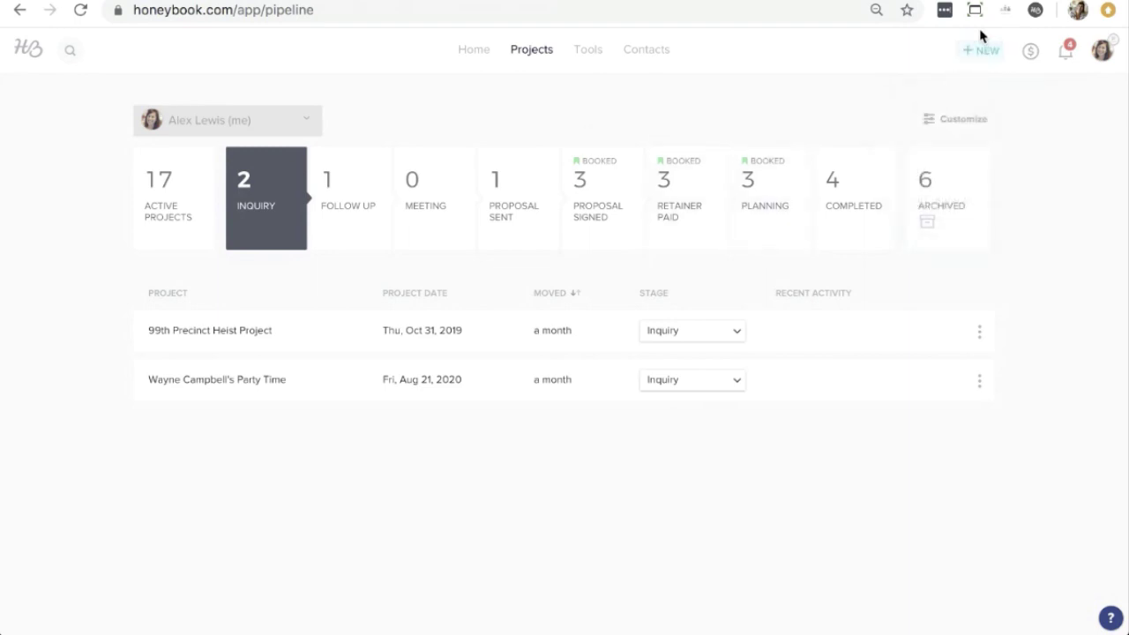
click(986, 50)
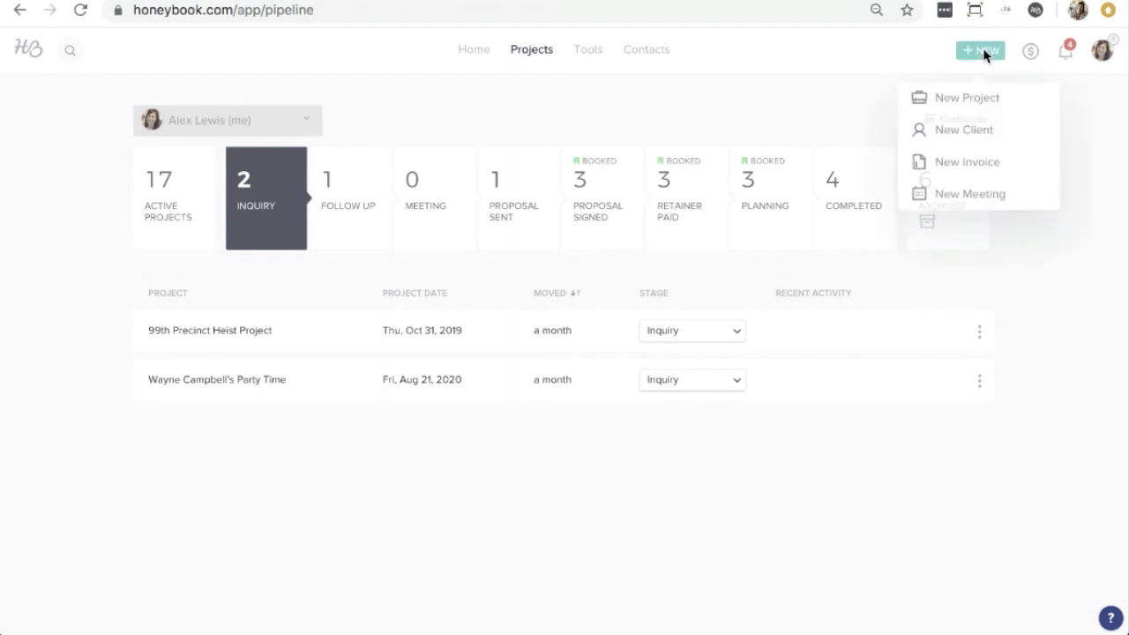
click(989, 97)
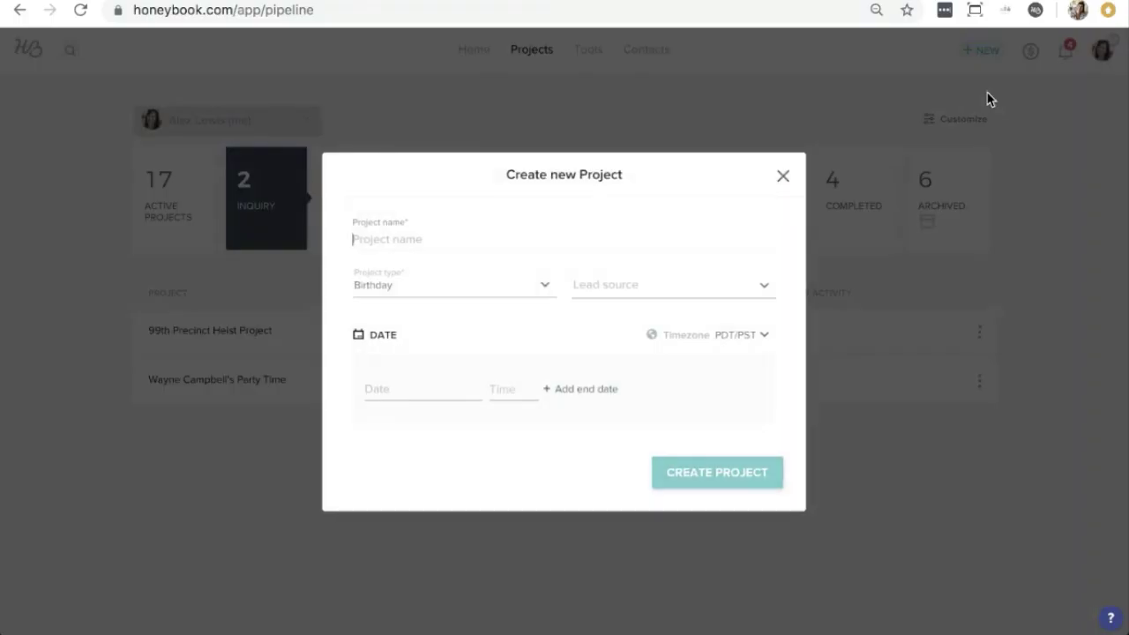
text(Pawnoo)
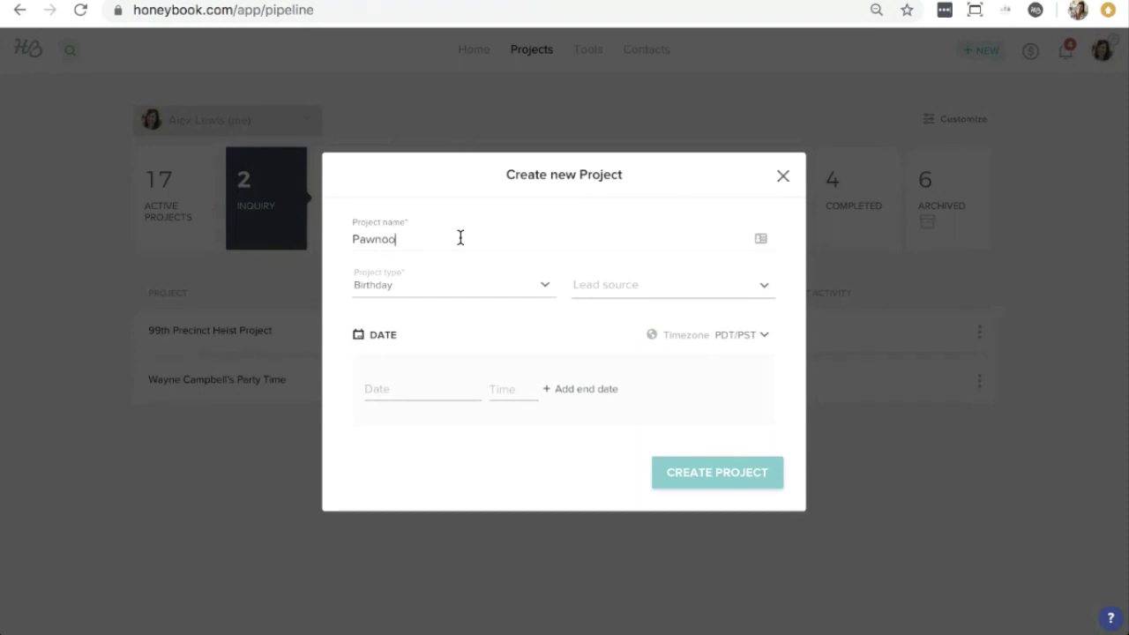
text( Commo)
key(BackSpace)
key(BackSpace)
text(ommons Event)
- Set the new project's type to Corporate and its lead source to Facebook
click(421, 291)
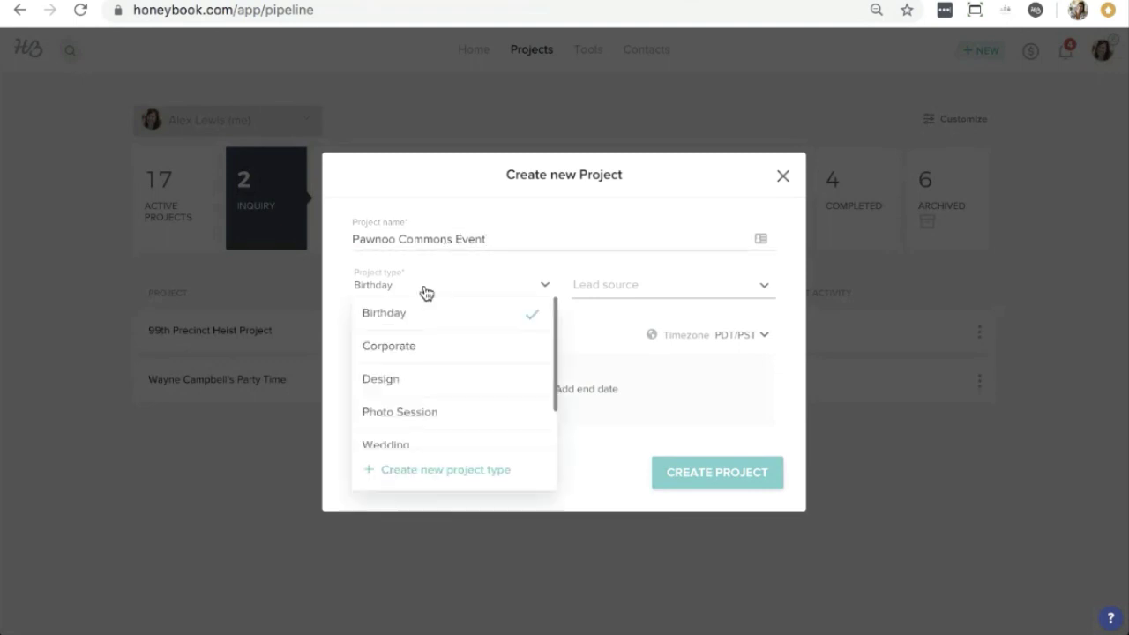
click(482, 350)
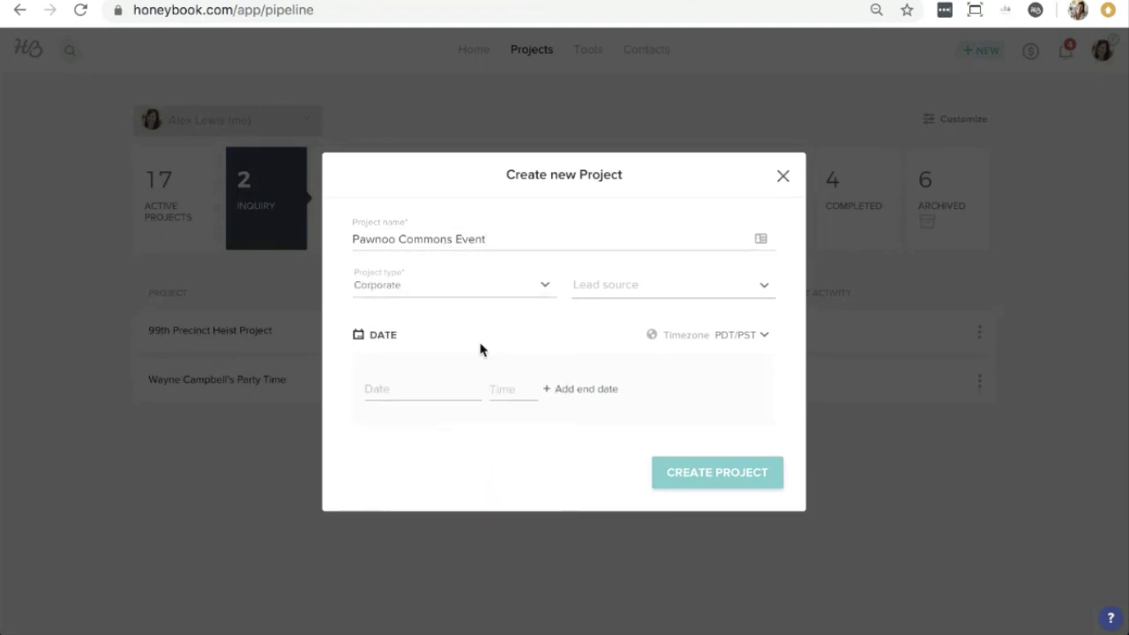
click(410, 296)
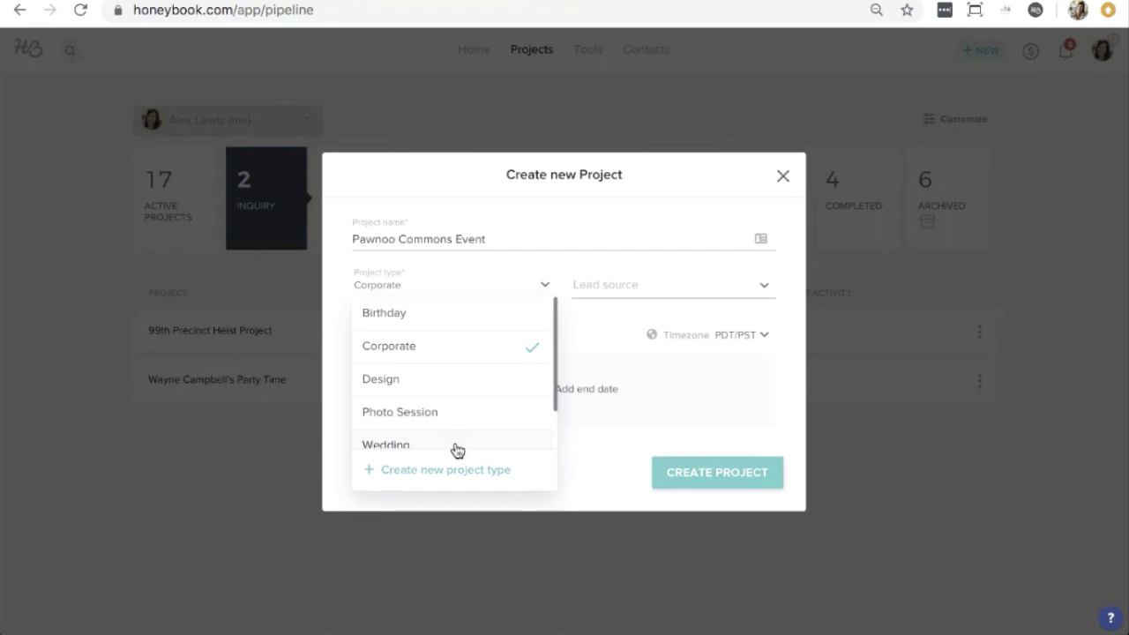
click(612, 336)
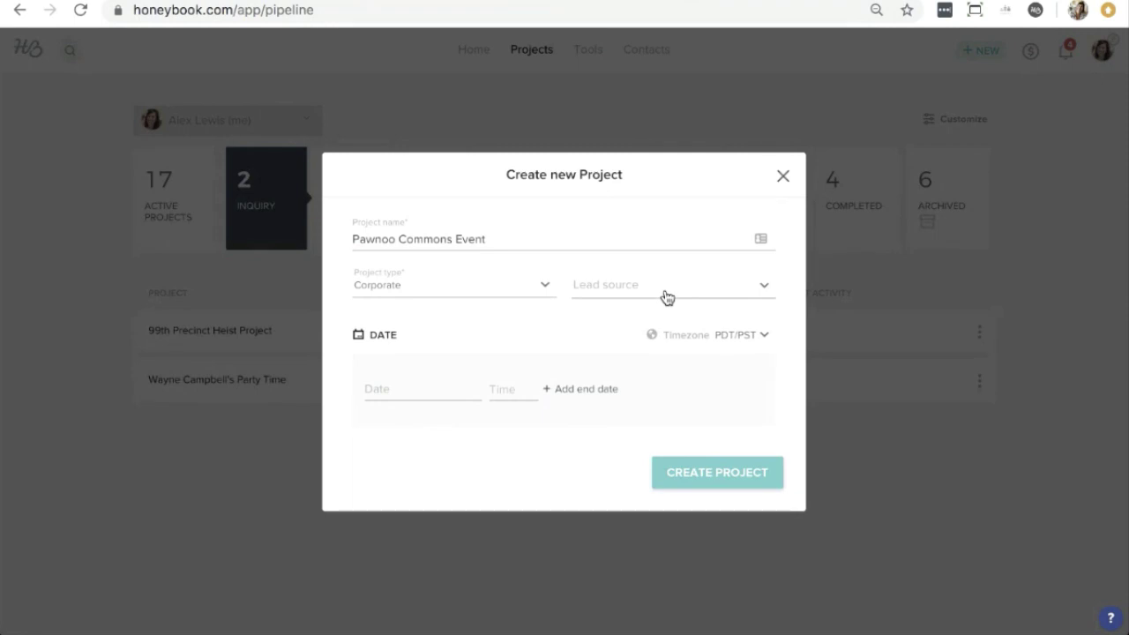
click(667, 297)
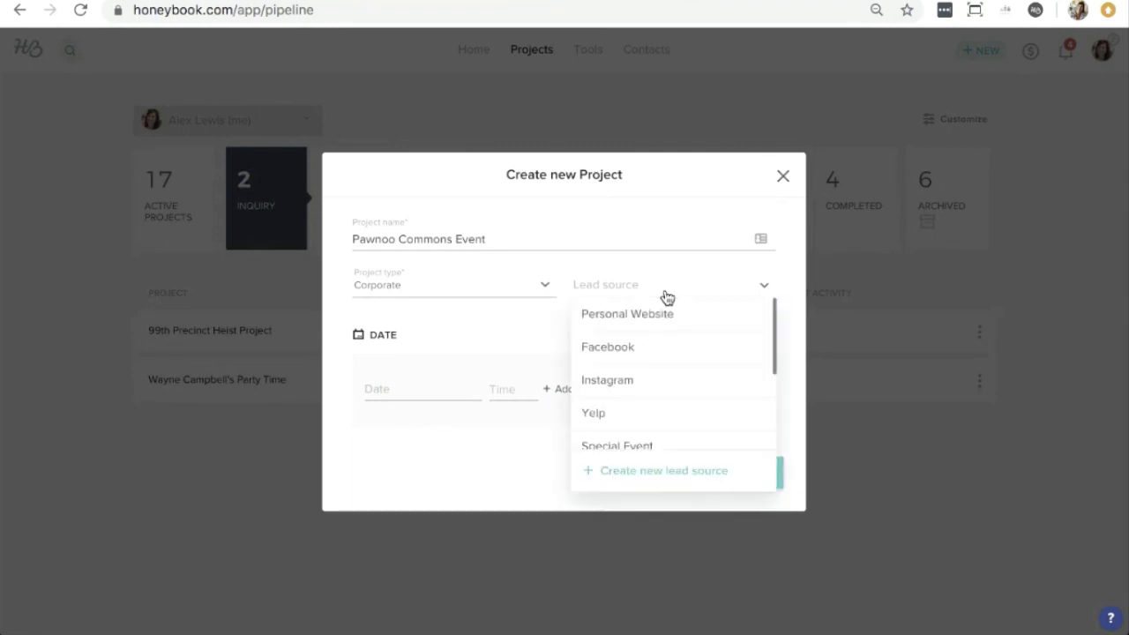
click(637, 349)
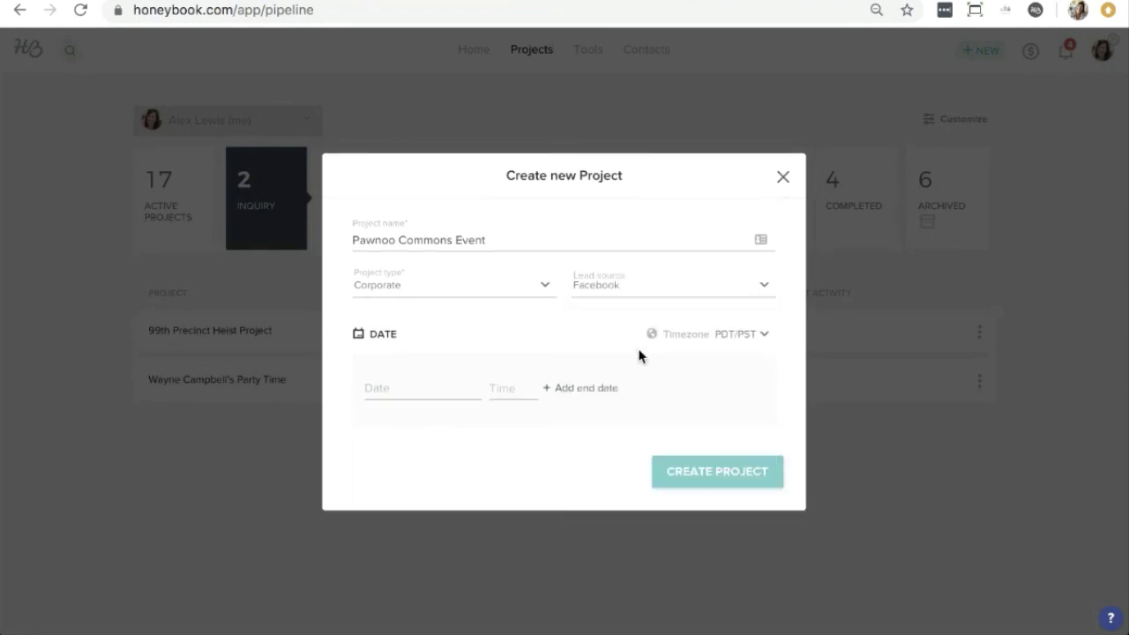
- Leave the project date empty and create the project
click(434, 388)
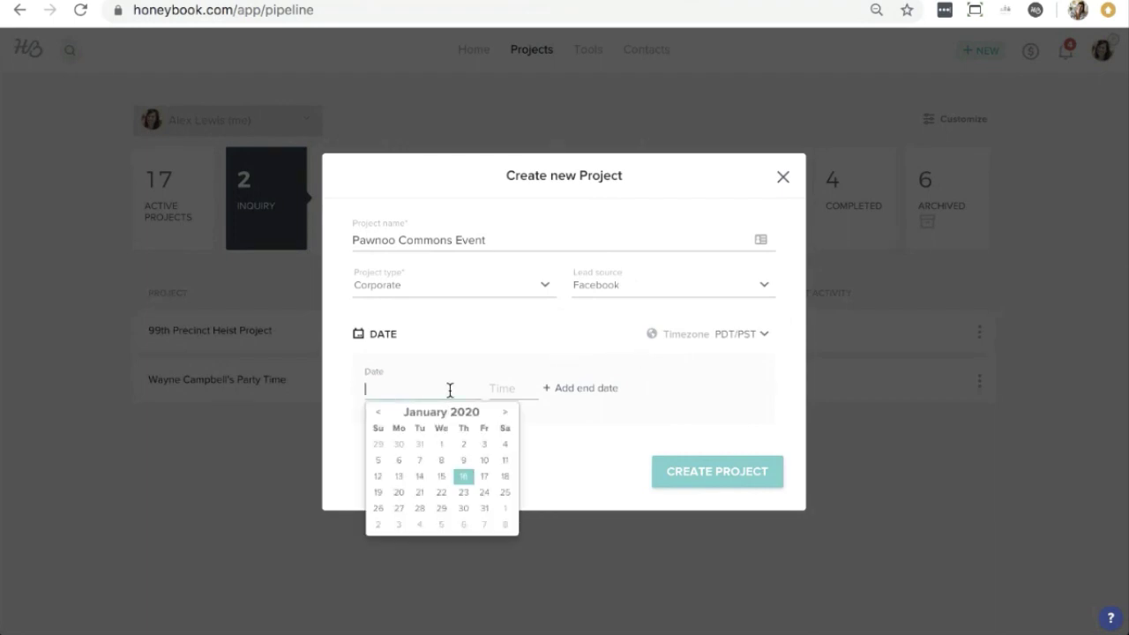
click(582, 314)
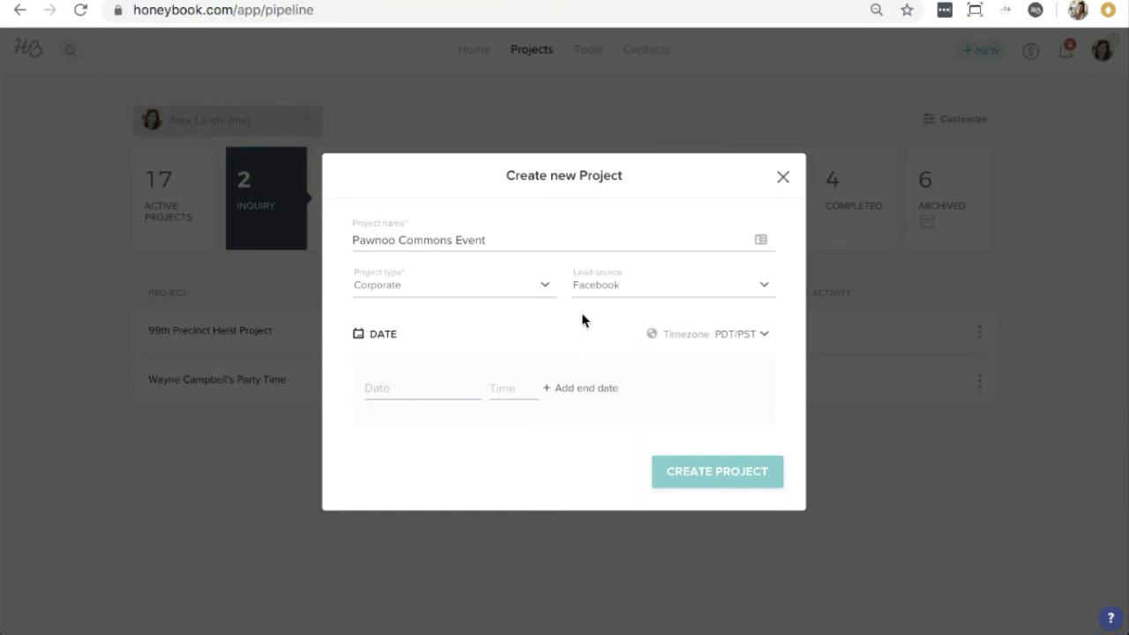
click(709, 473)
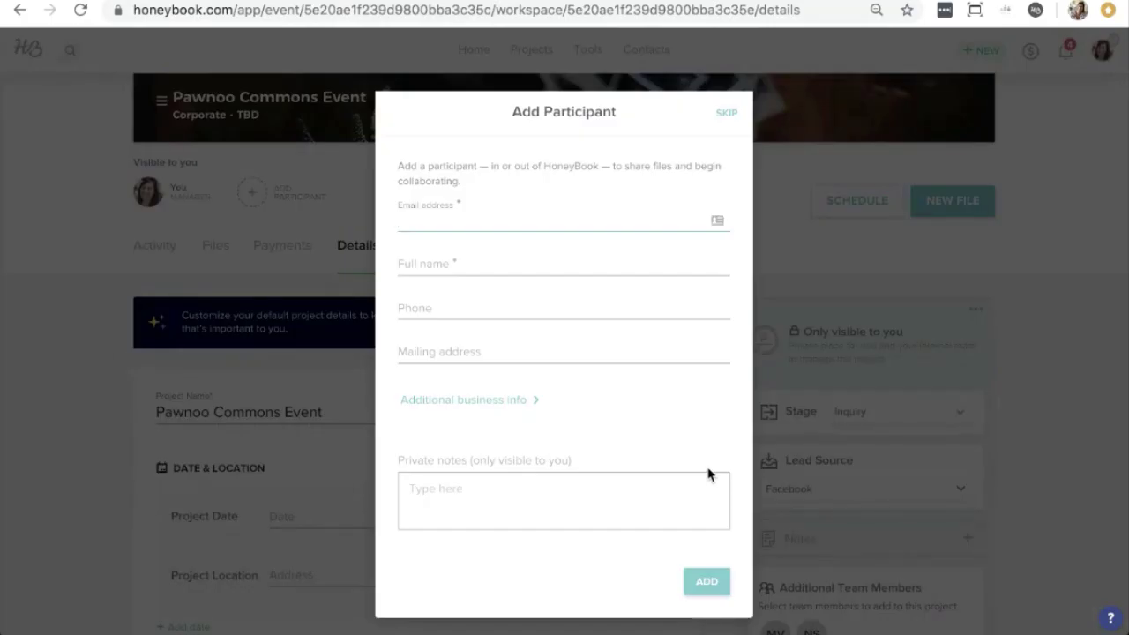
- Look up the client's saved contact by e-mail and add them to the project as a participant
text(waffle)
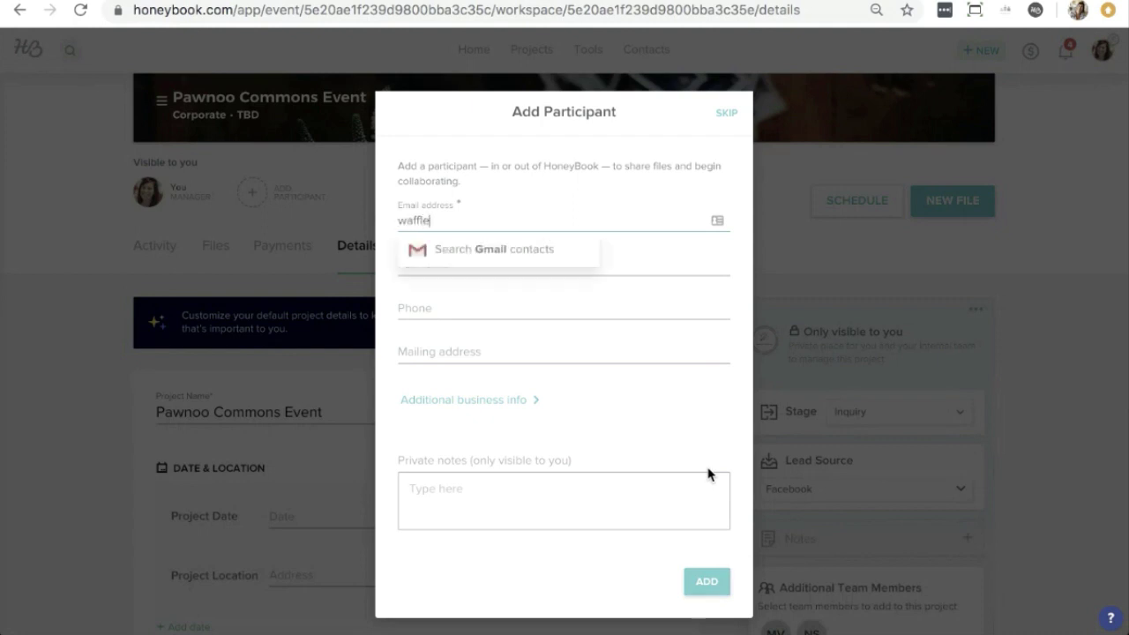
click(518, 256)
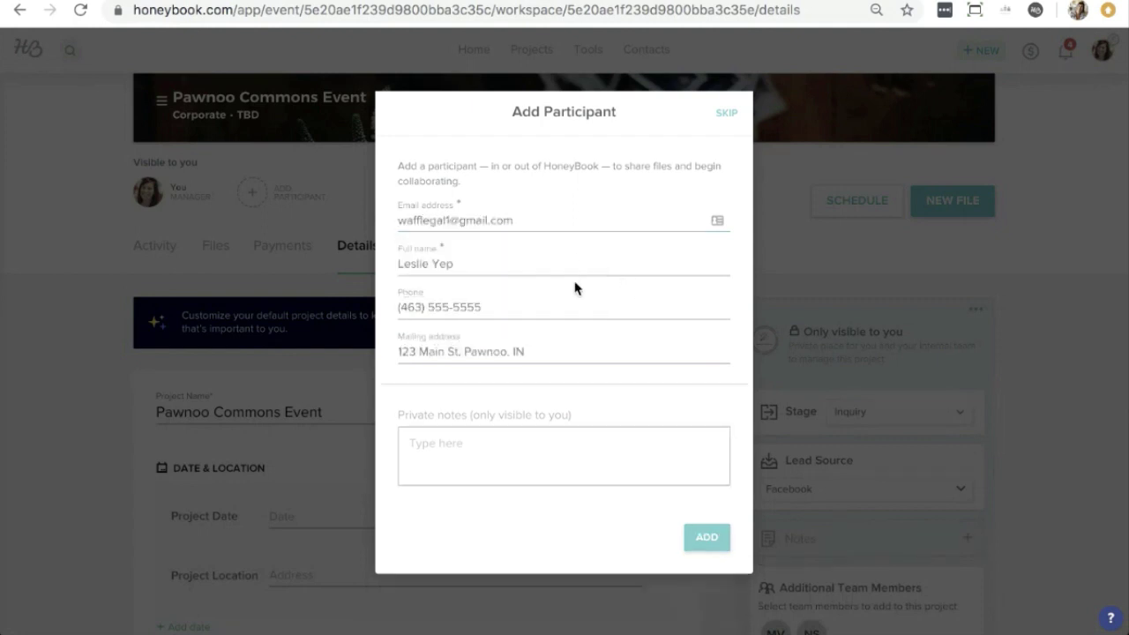
click(711, 536)
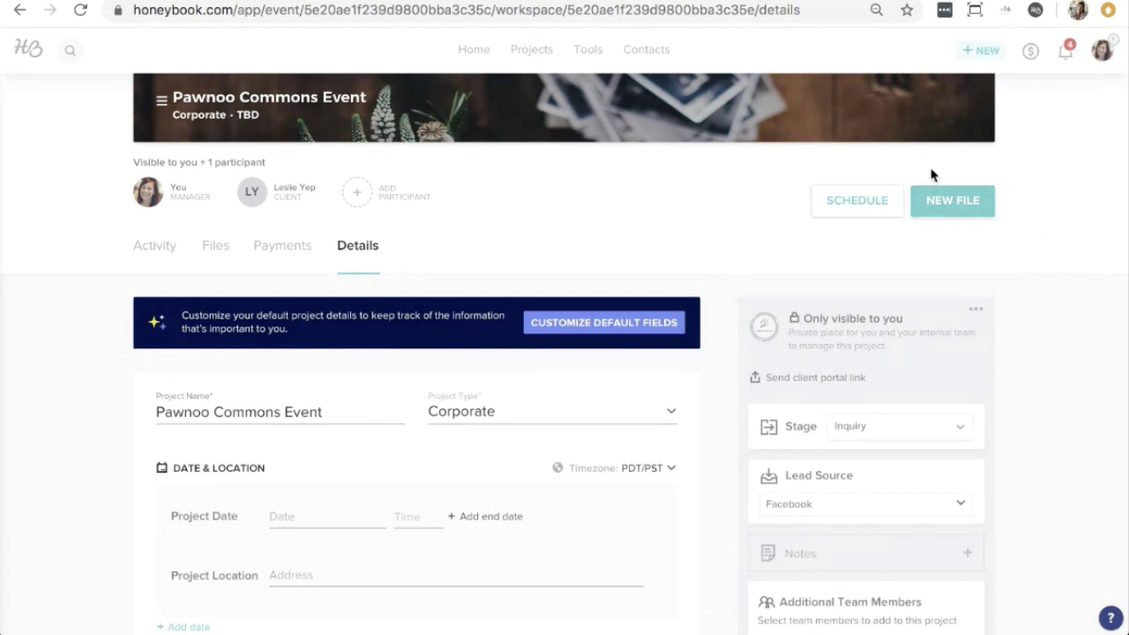
- Create a new brochure file for the project from the AI Brochure template
click(953, 202)
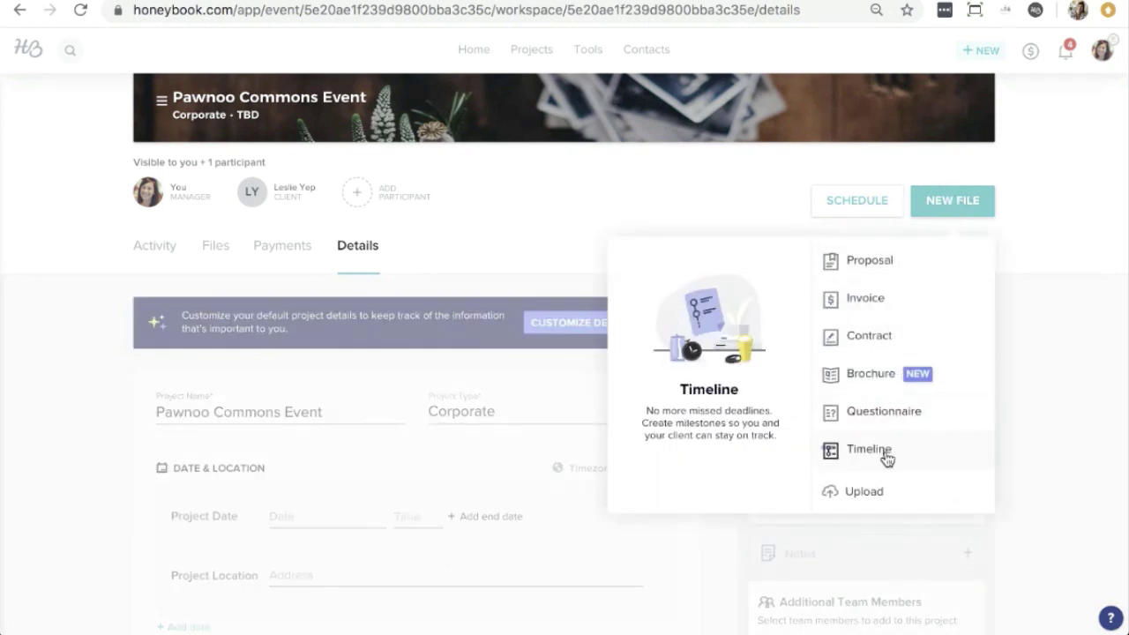
click(948, 382)
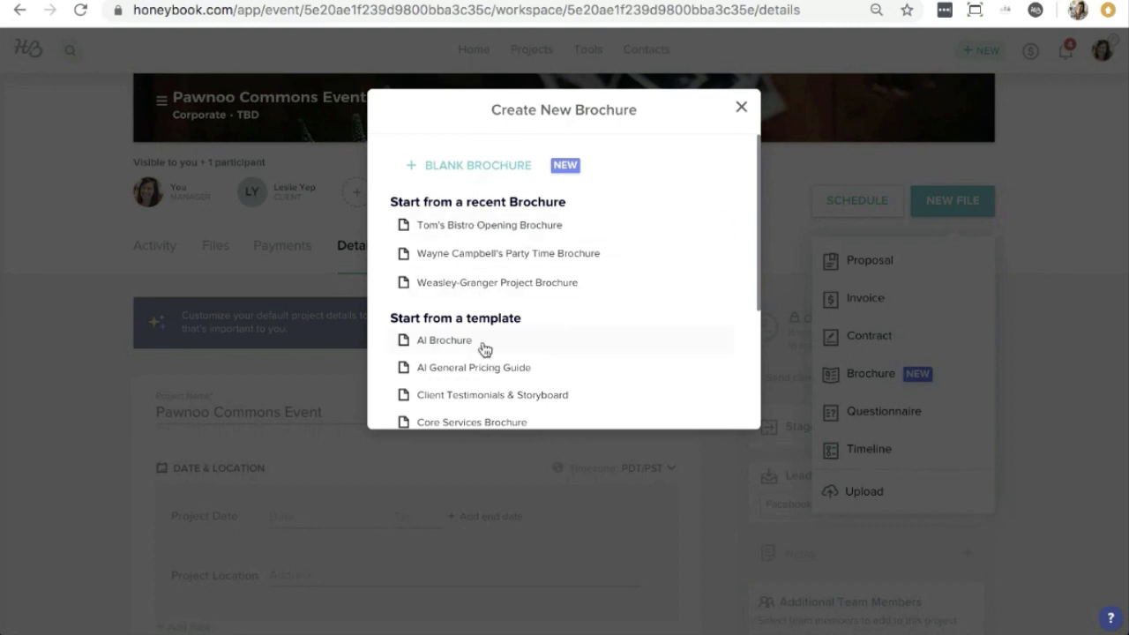
scroll(484, 350, down, 3)
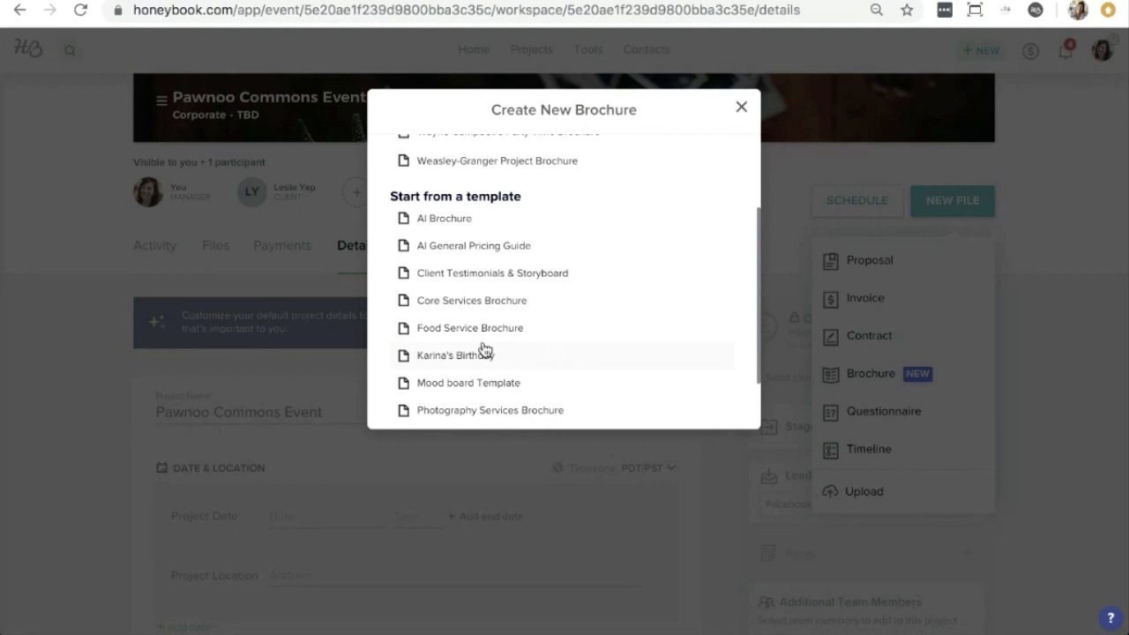
click(460, 227)
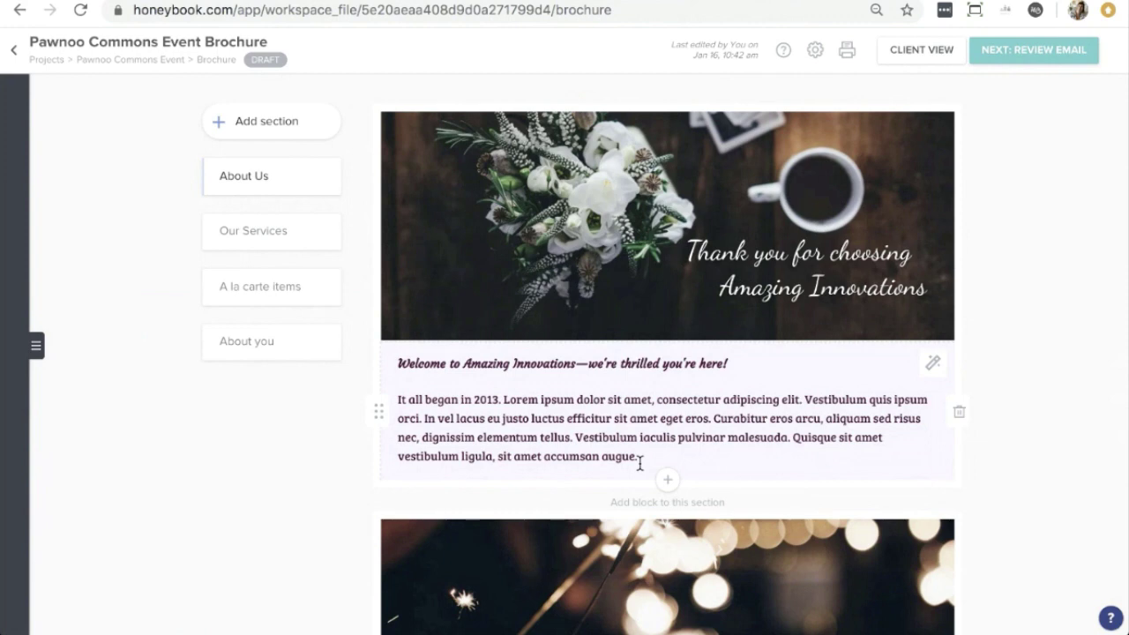
- Examine the brochure's About Us text, the packages under Our Services, and that section's client selection settings
scroll(489, 251, down, 1)
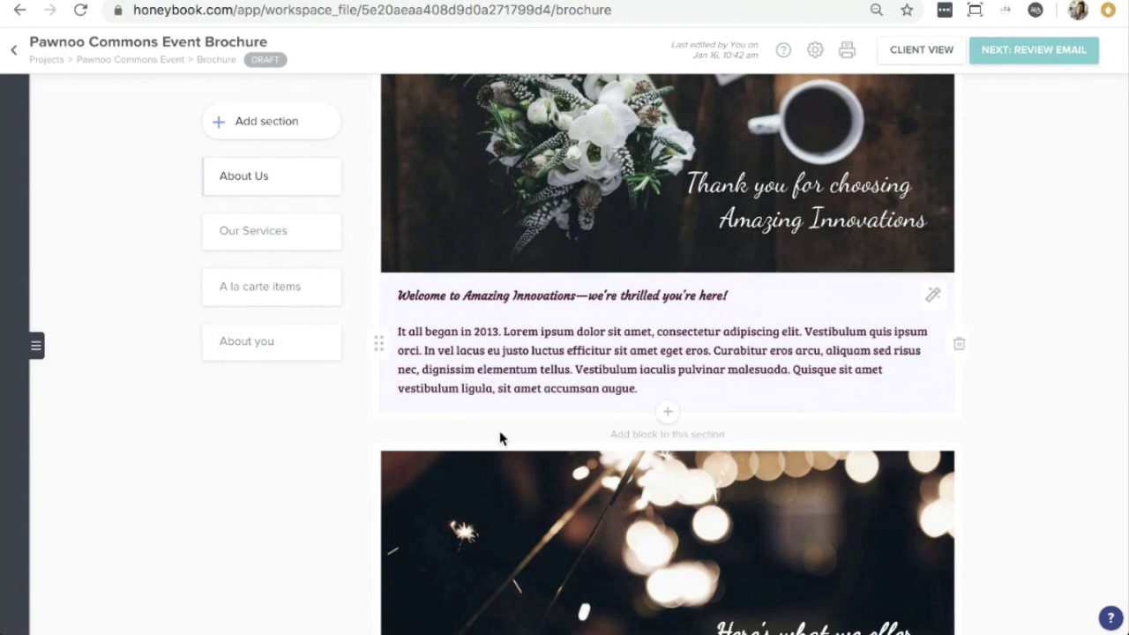
scroll(500, 438, down, 7)
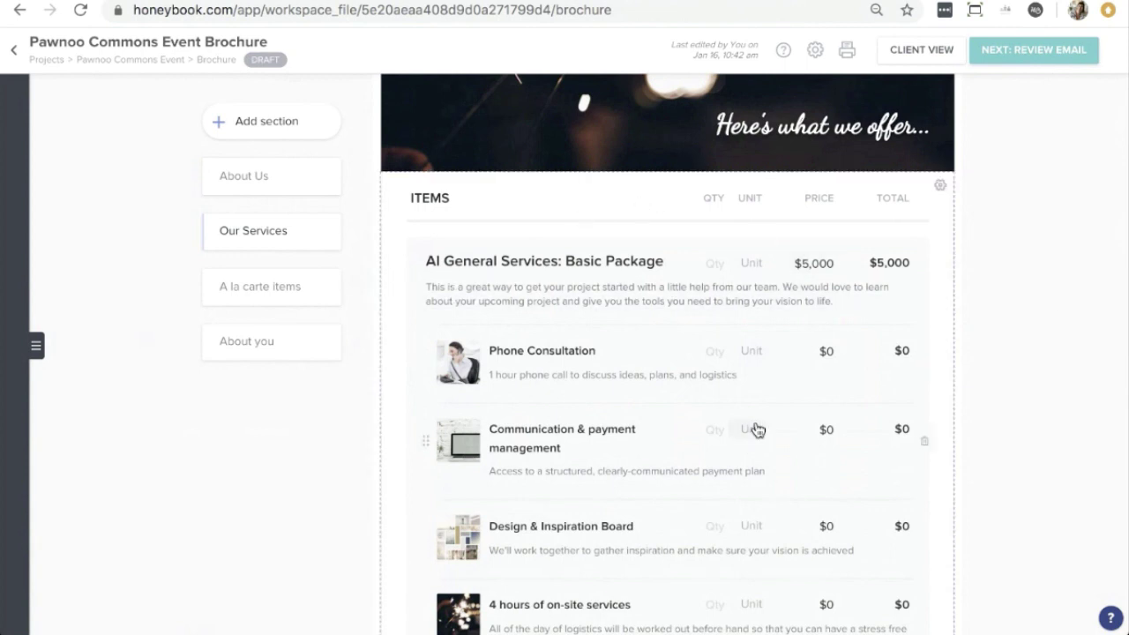
scroll(757, 429, down, 3)
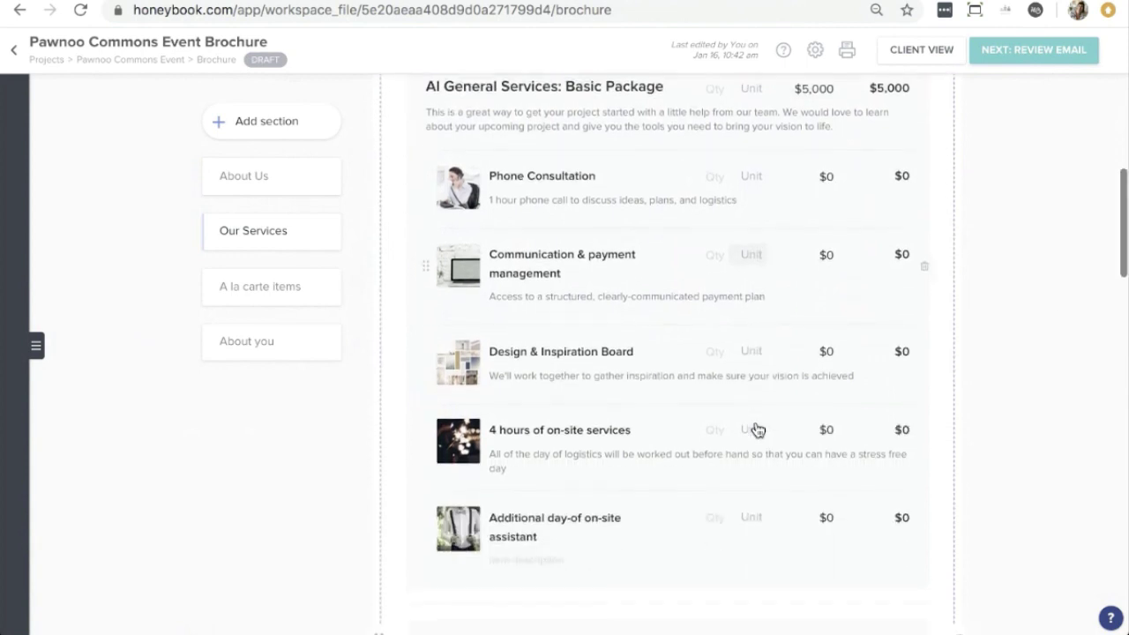
scroll(757, 430, up, 2)
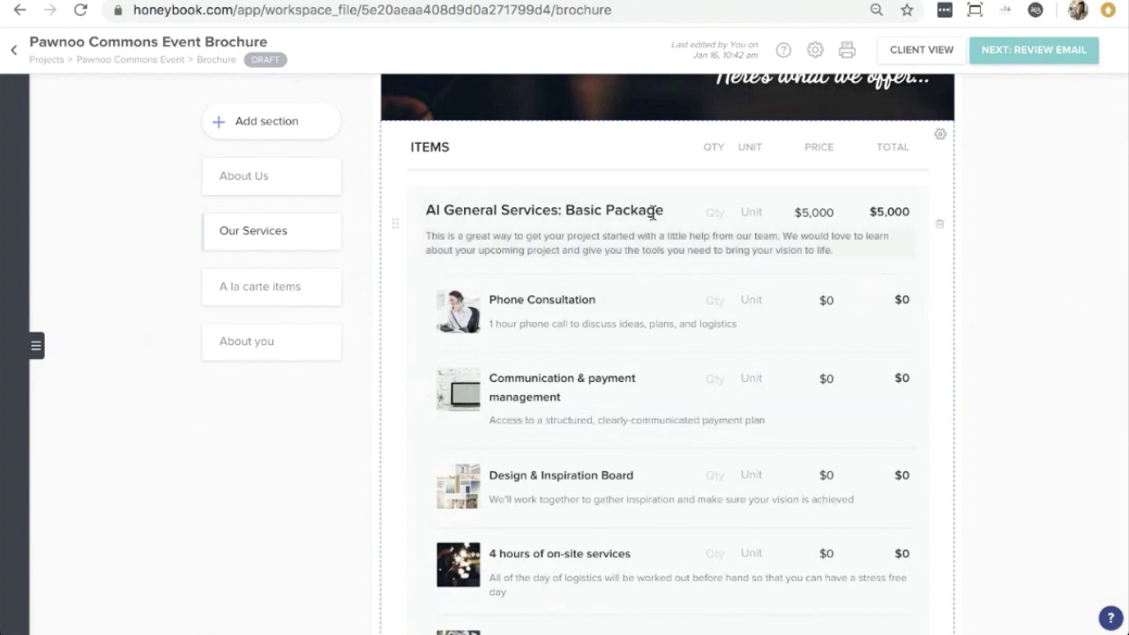
scroll(789, 254, down, 10)
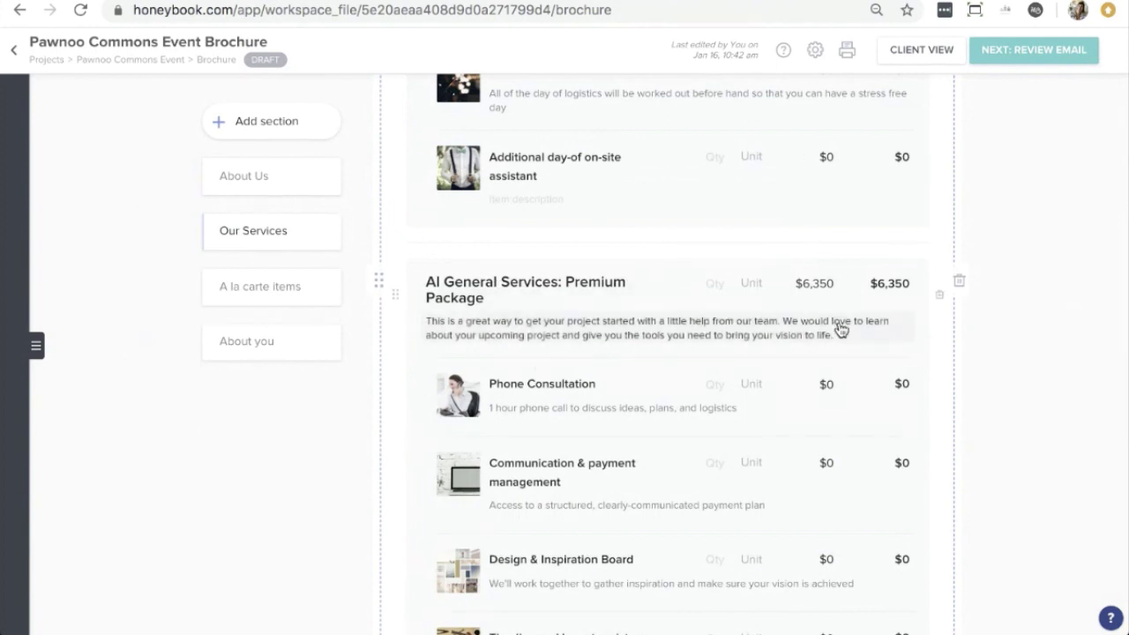
scroll(840, 328, up, 10)
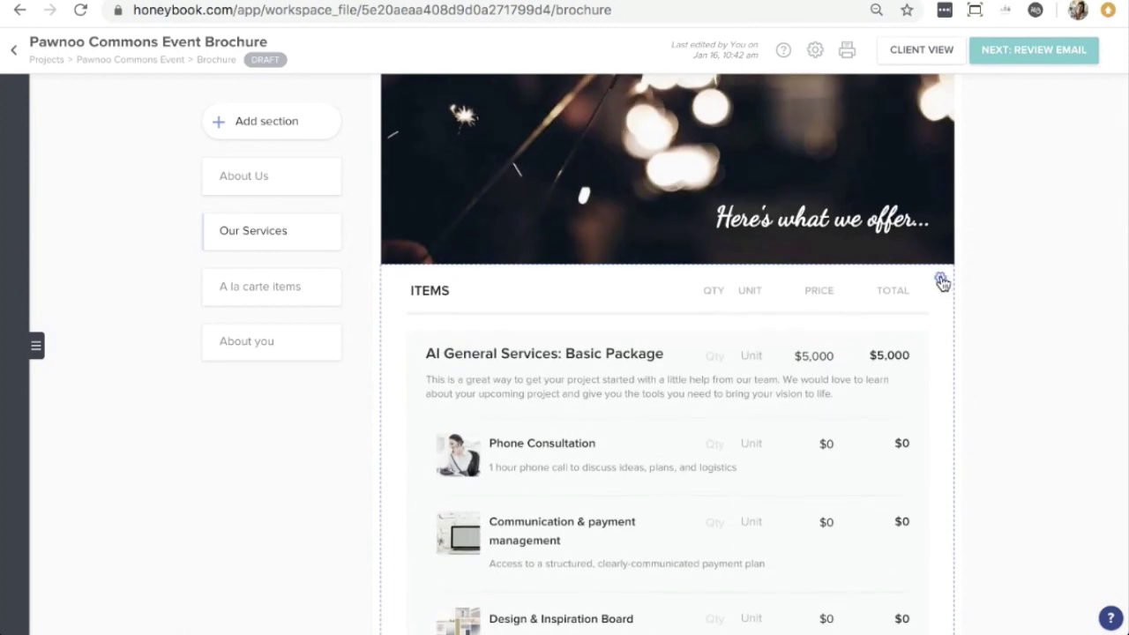
click(941, 280)
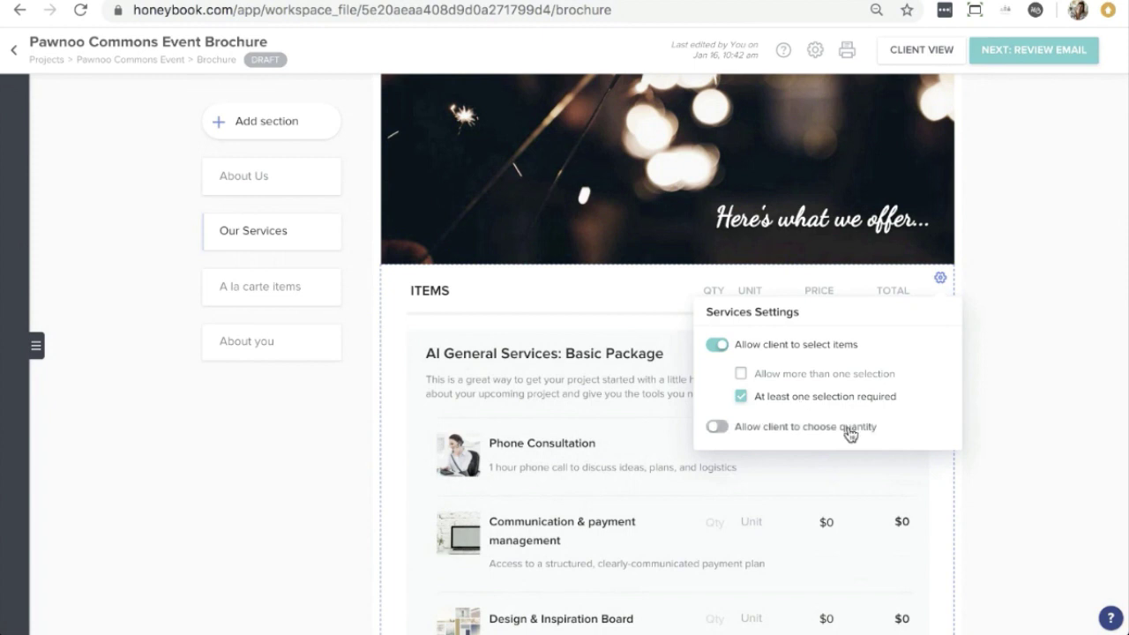
click(1039, 355)
- Add a single choice question block to the About you section, between the date and color scheme questions and the comments question
scroll(887, 292, down, 10)
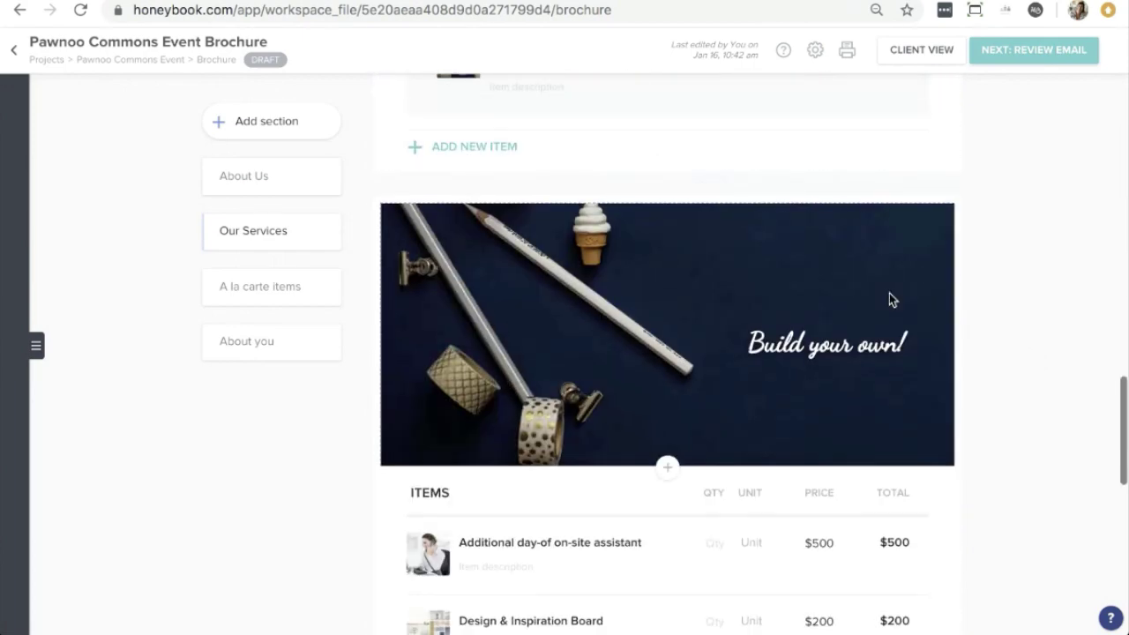
scroll(890, 300, down, 4)
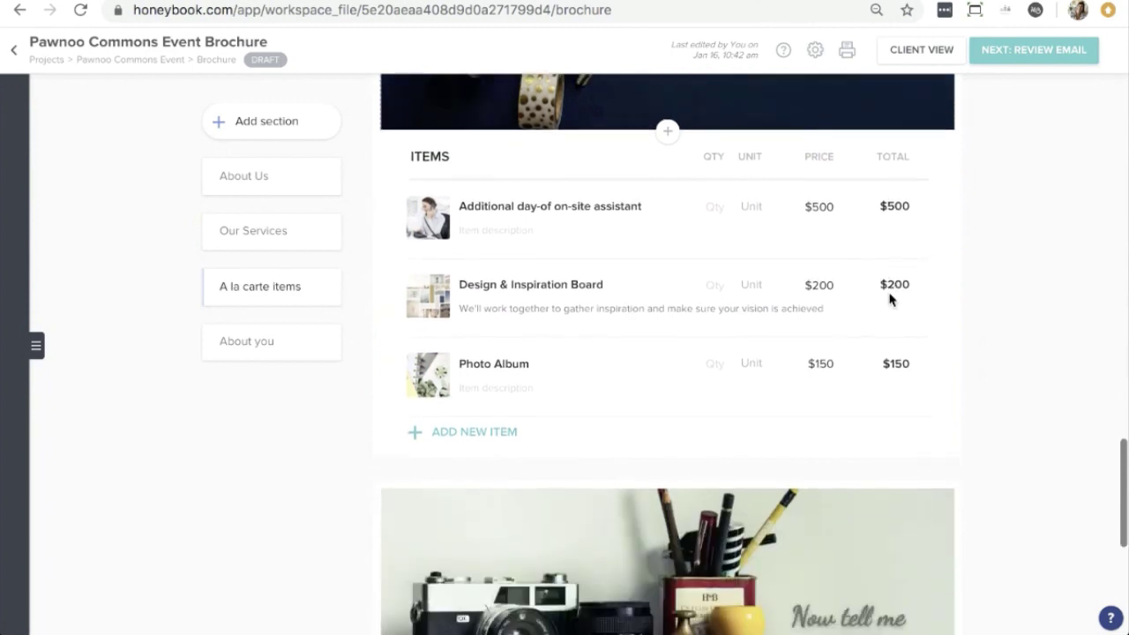
scroll(889, 300, down, 4)
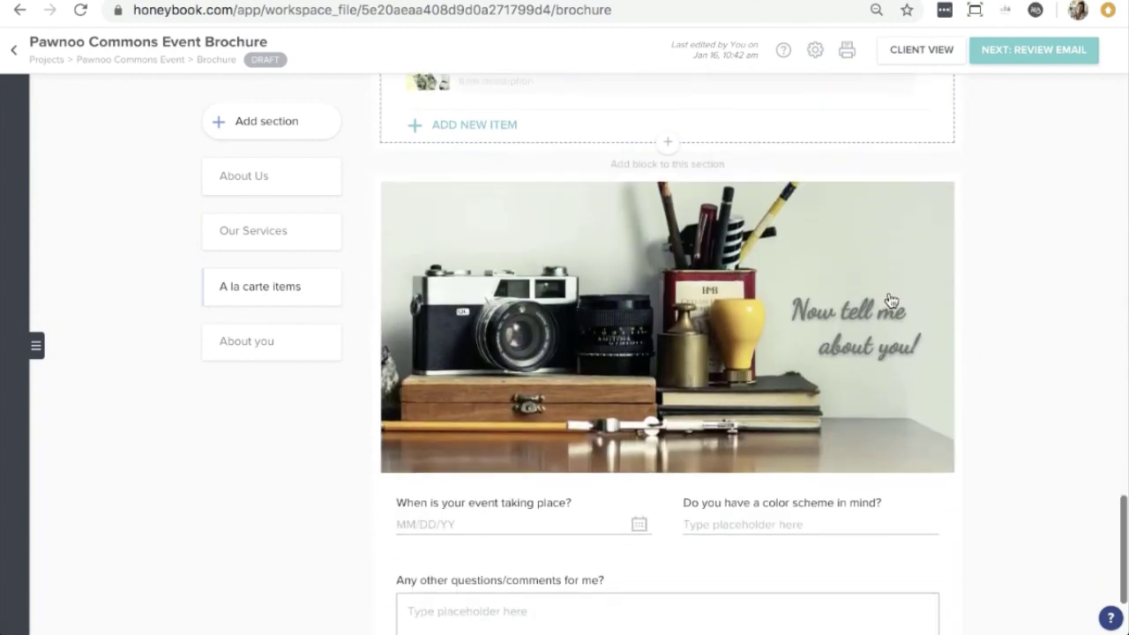
scroll(889, 300, down, 1)
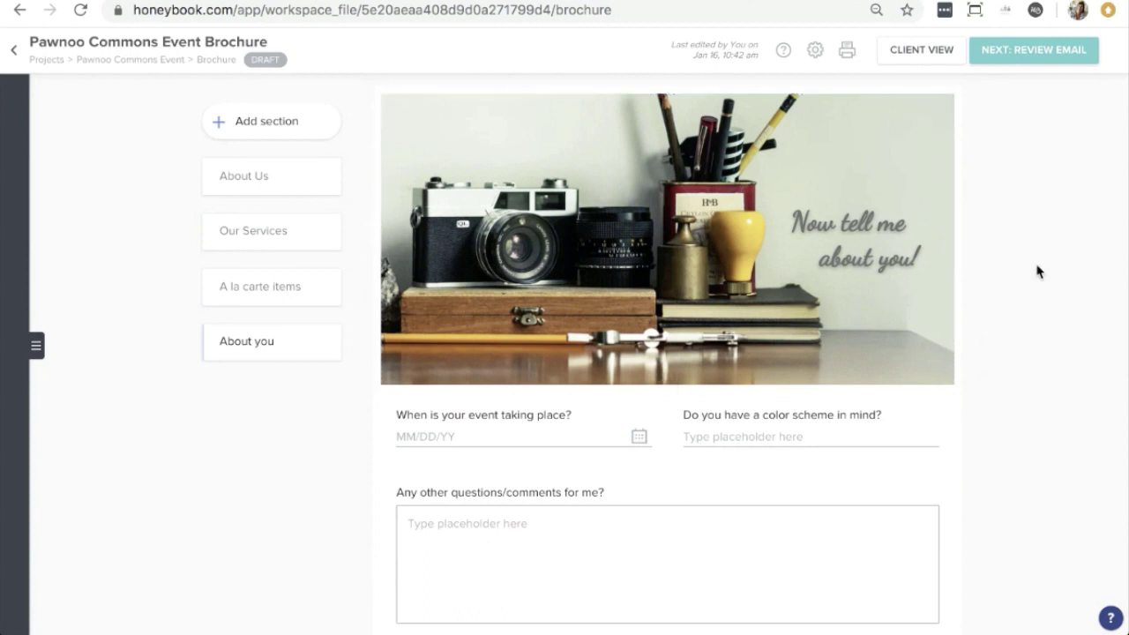
scroll(1038, 271, down, 1)
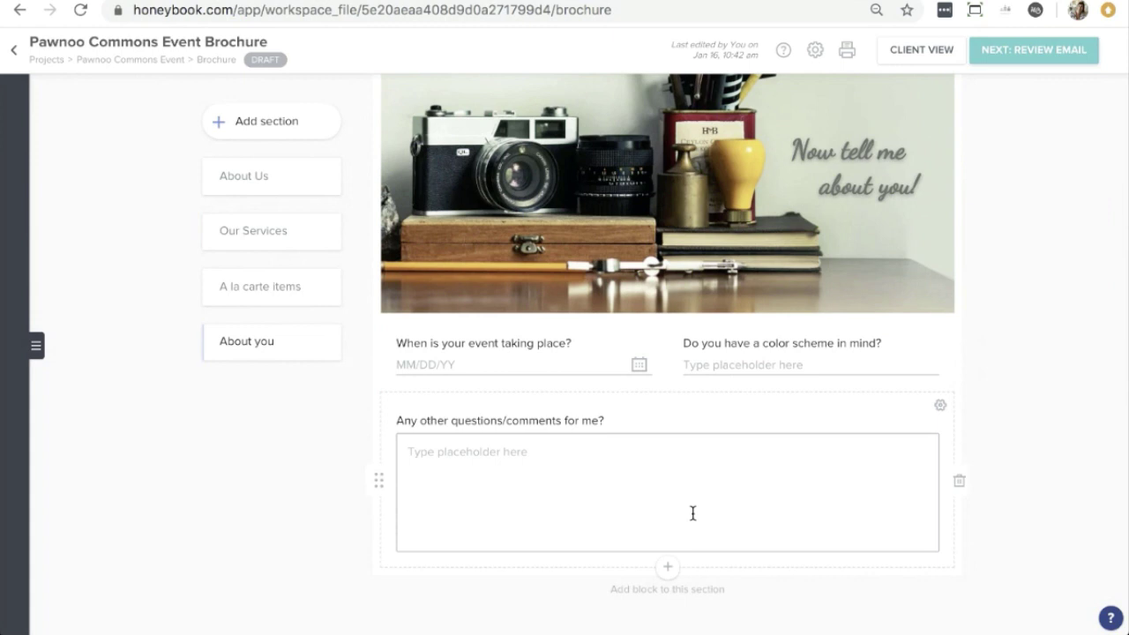
mouse_move(668, 393)
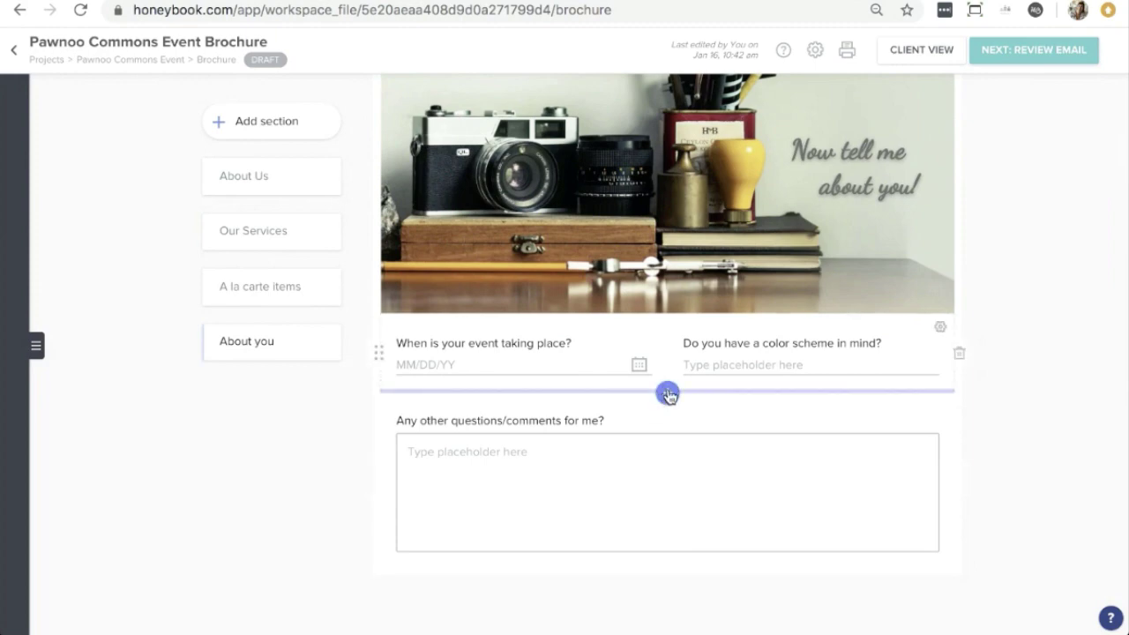
click(668, 394)
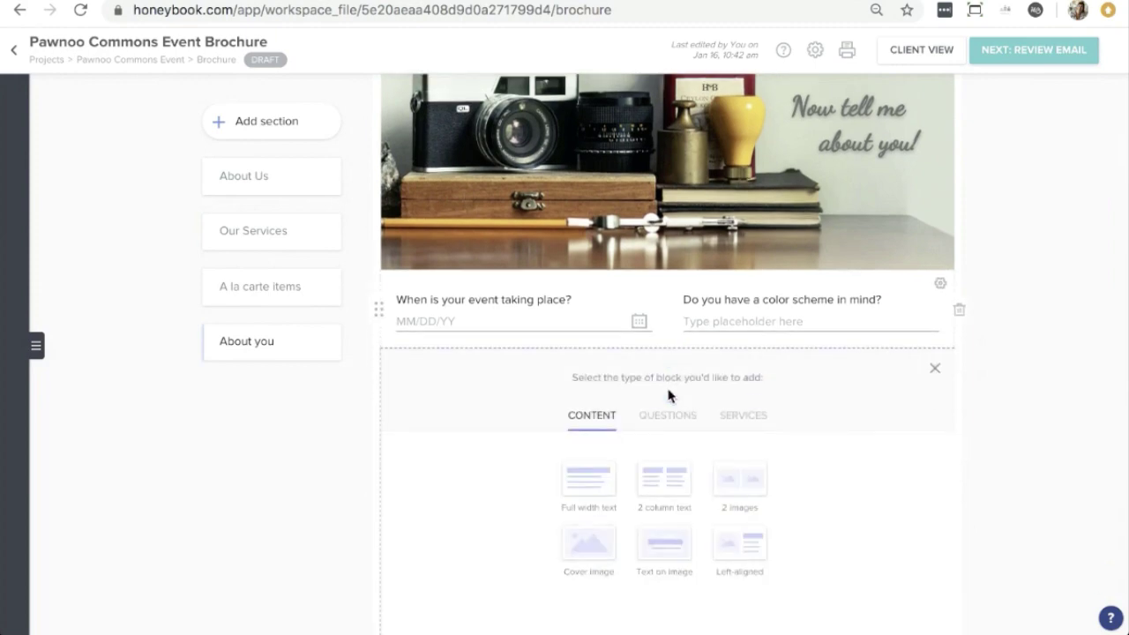
scroll(709, 429, down, 1)
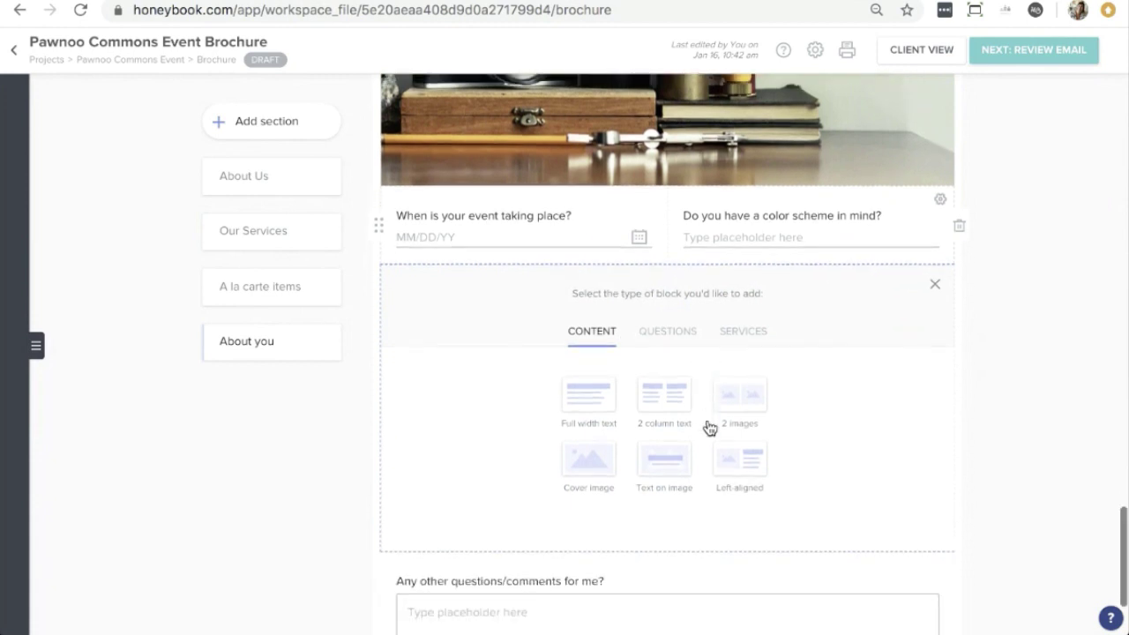
click(669, 331)
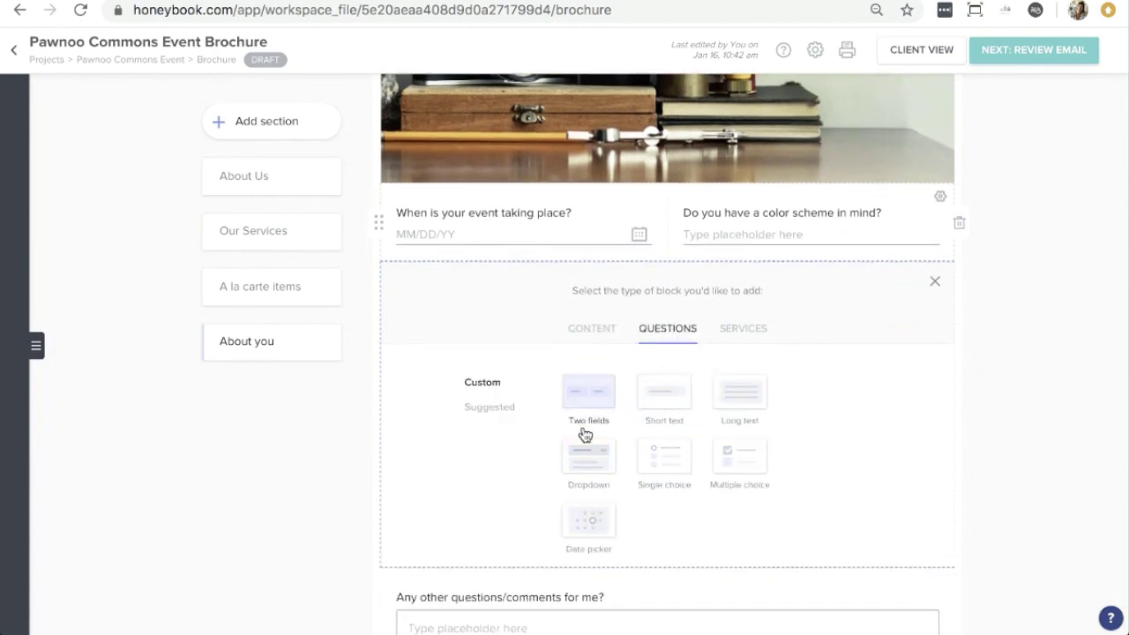
click(661, 456)
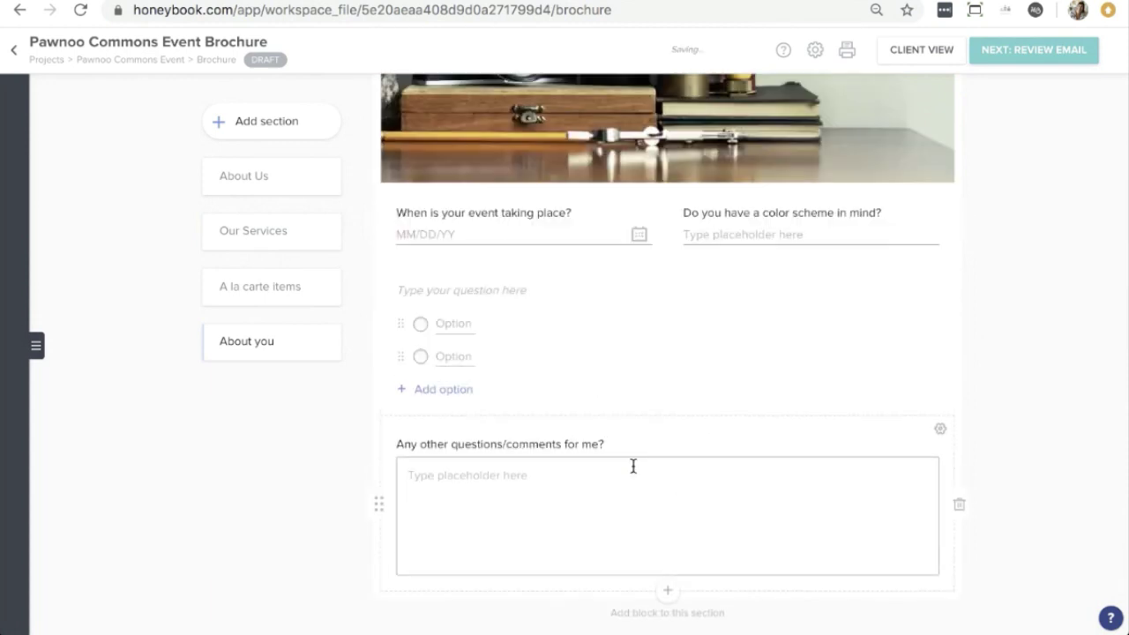
- Enter "What's your price range?" as the single choice question, keeping the comments question's original wording
text(What's your)
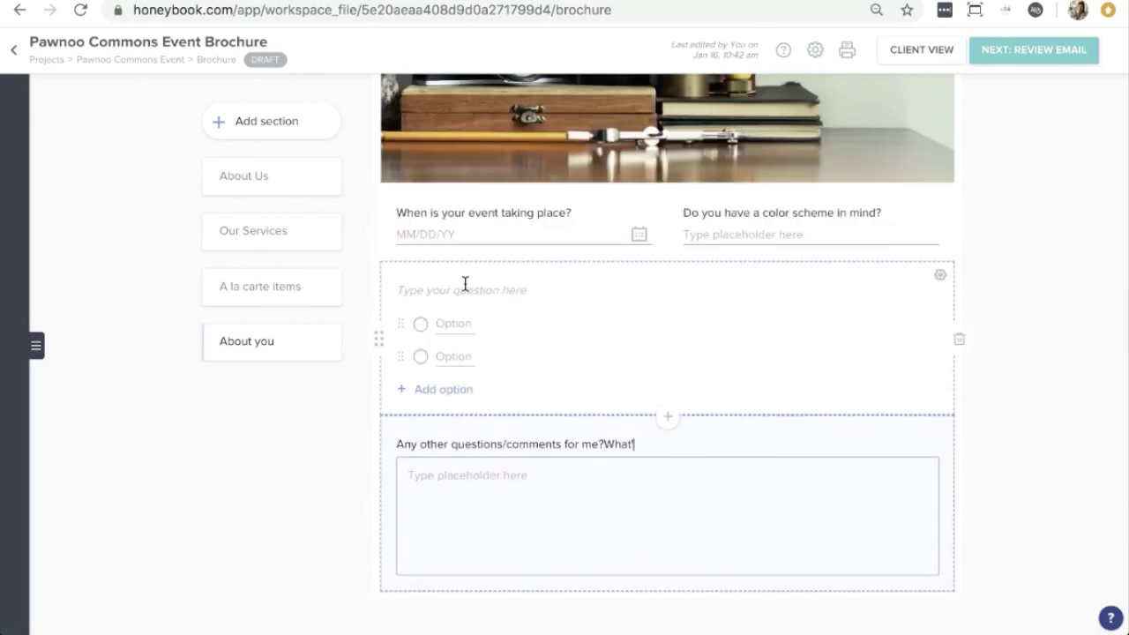
text( privce)
drag(704, 445, 606, 444)
key(ctrl+x)
click(514, 294)
key(ctrl+v)
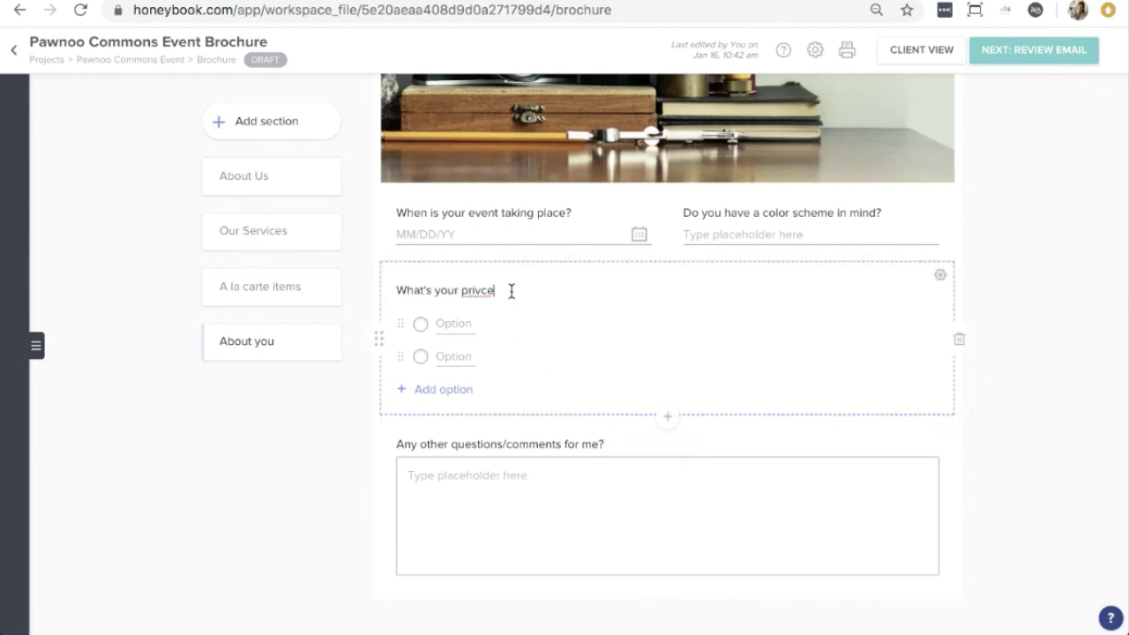
key(BackSpace)
key(BackSpace)
key(BackSpace)
text(ce range?)
- Give the price range question three answer options: 1000-3000, 3000-5000 and 5000-7000
click(474, 322)
text(1000-3000)
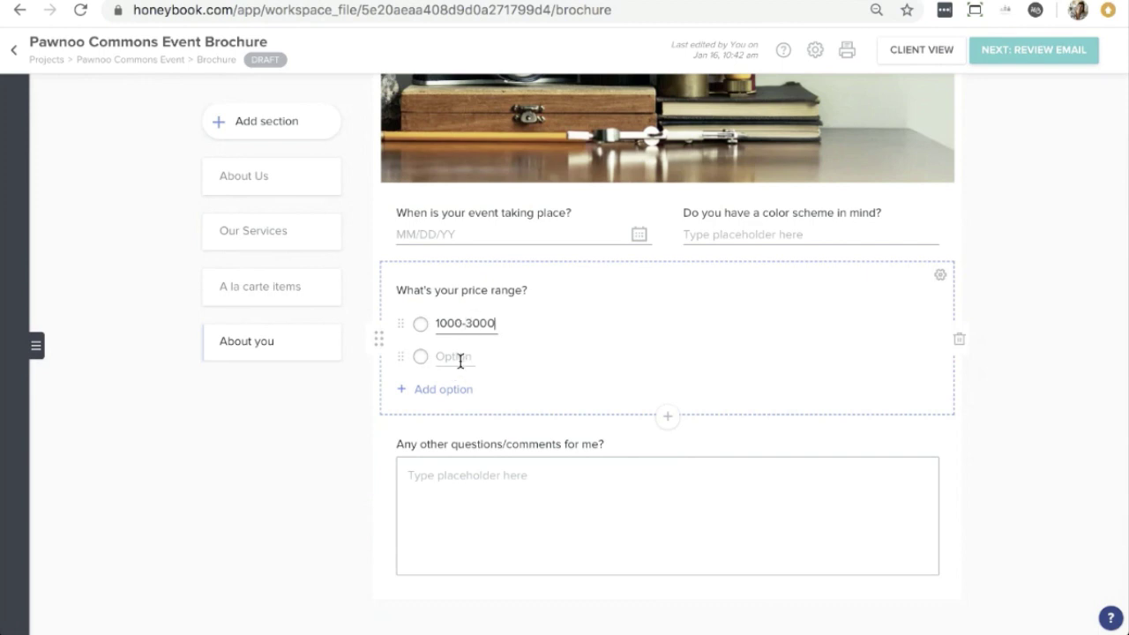
click(459, 359)
text(3000-5000)
click(441, 391)
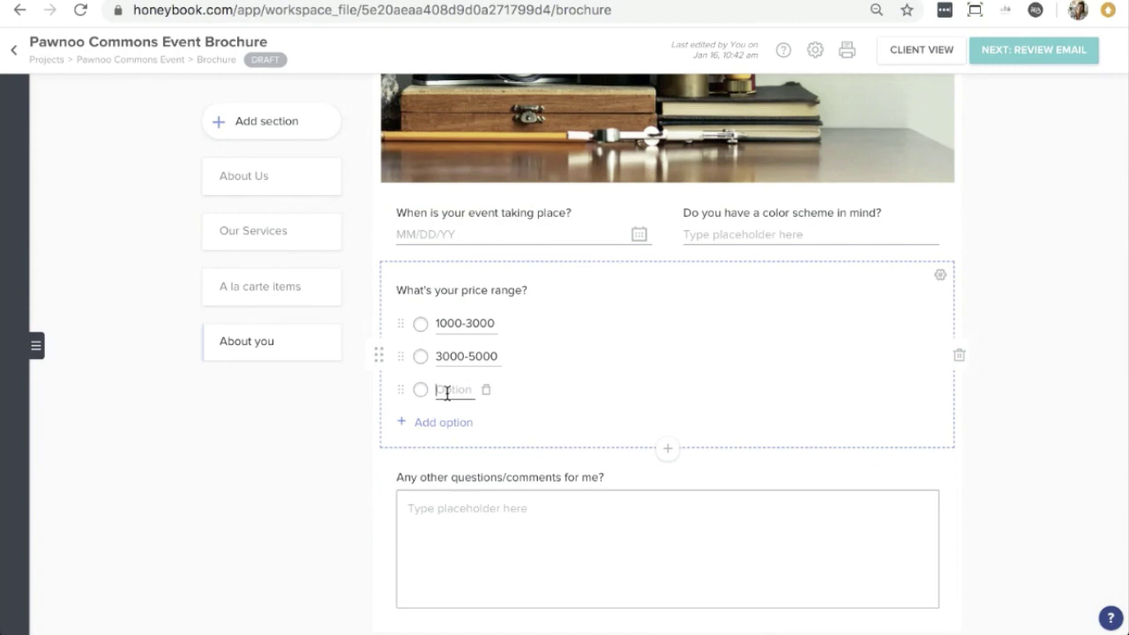
text(5000-7000)
click(1036, 444)
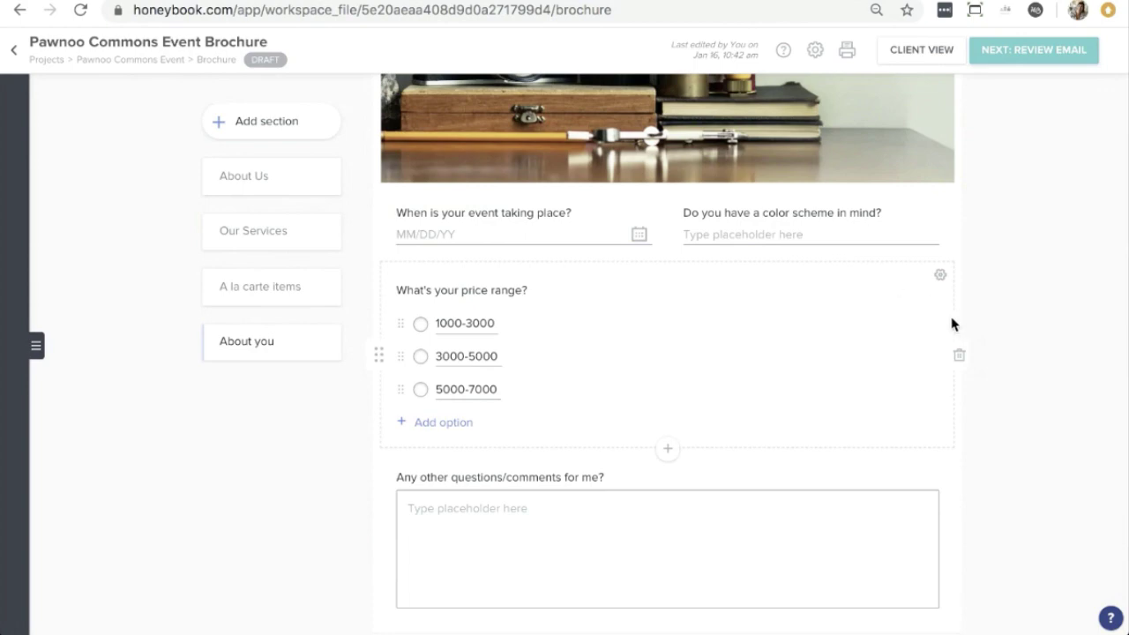
- Insert a blank line before the "Please click the link below" paragraph of the brochure email and send it to the client
scroll(951, 323, down, 2)
scroll(998, 298, up, 10)
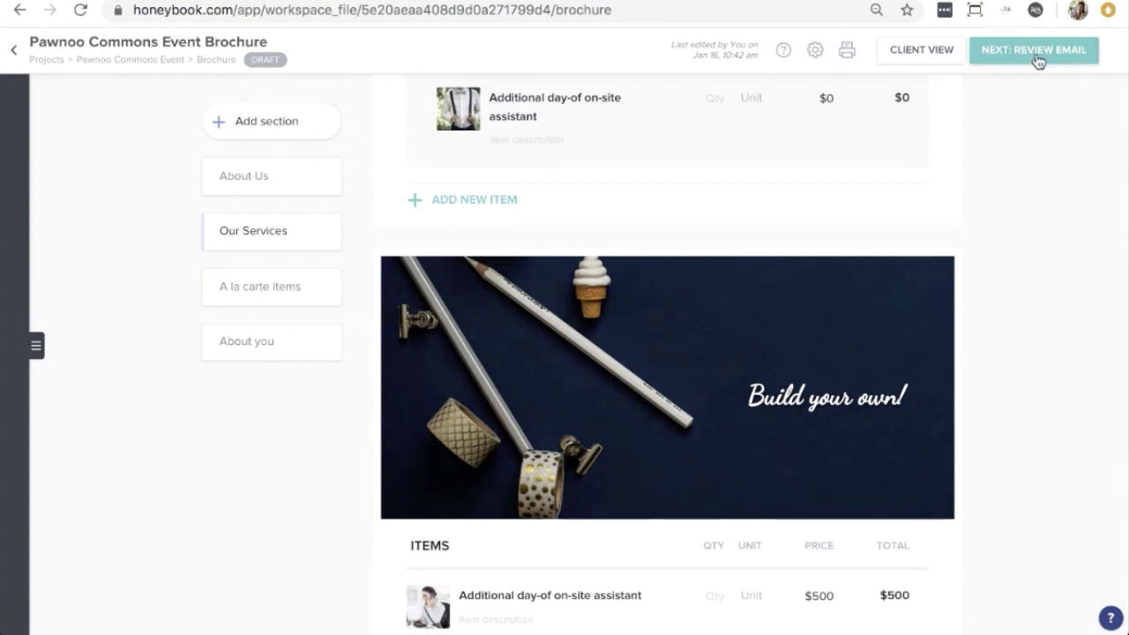
click(1025, 53)
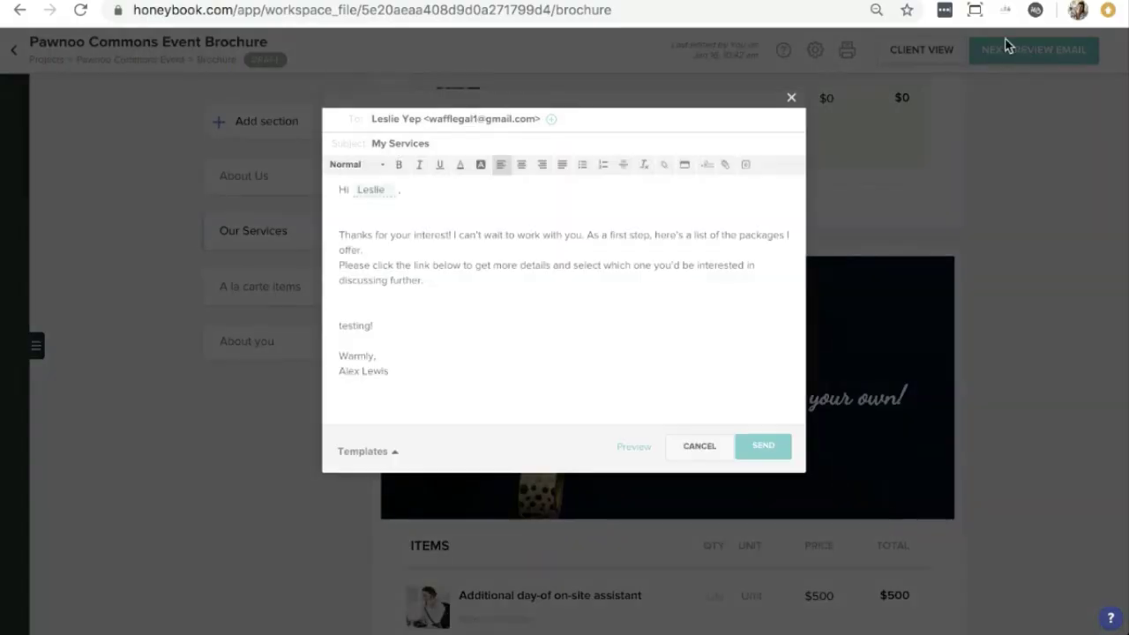
click(414, 251)
key(Return)
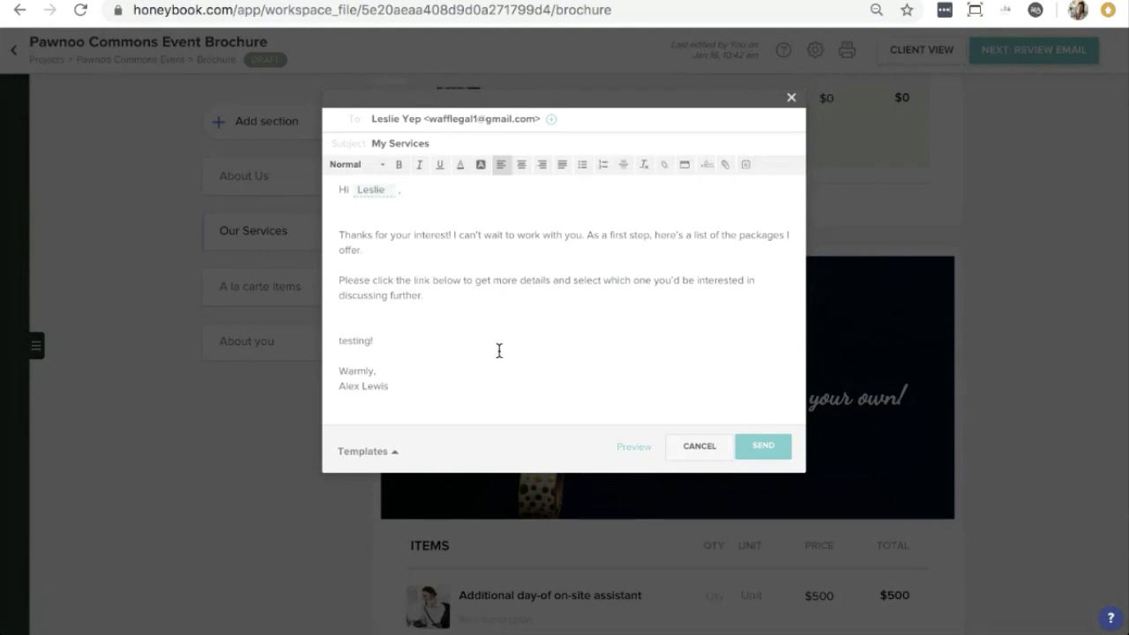
click(762, 448)
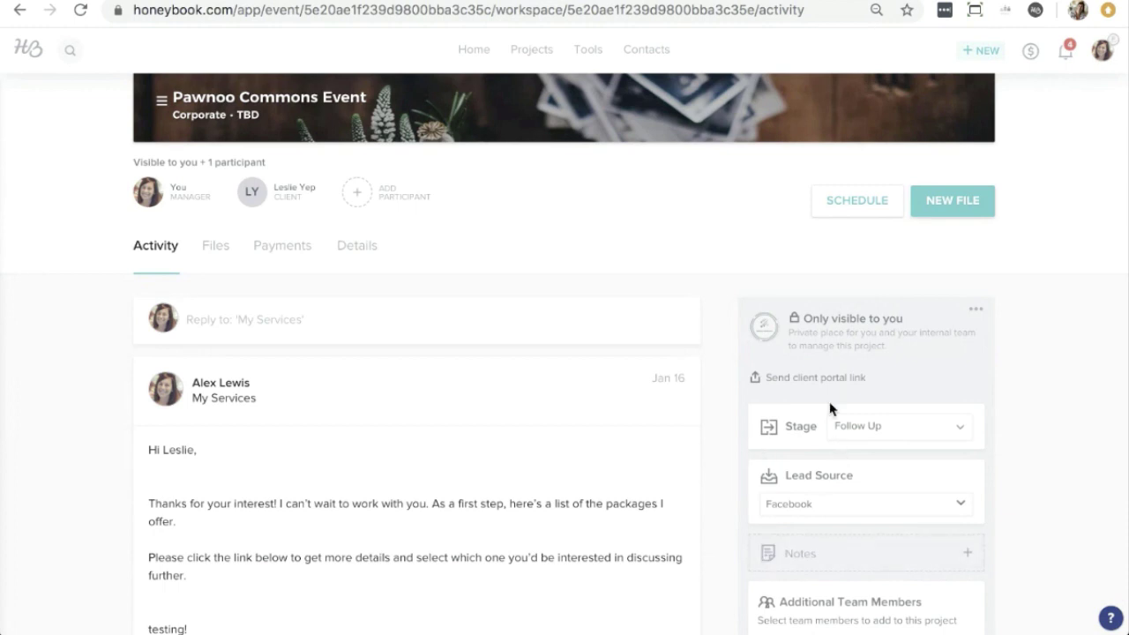
- Go to the contact form editor and open the Primary contact form from the saved forms
click(588, 53)
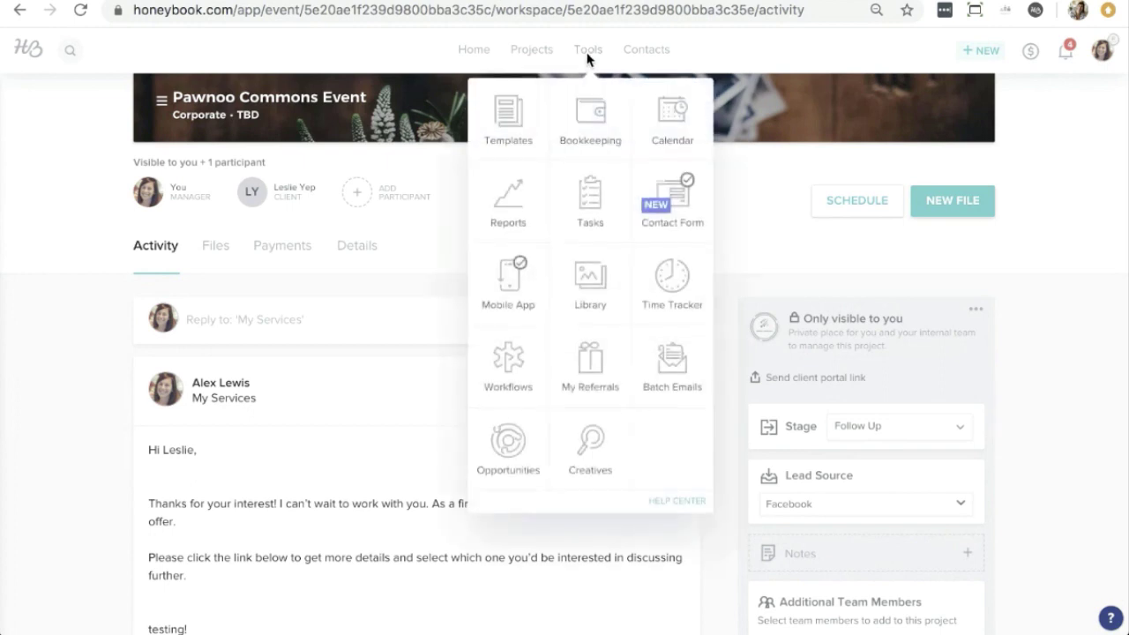
click(662, 203)
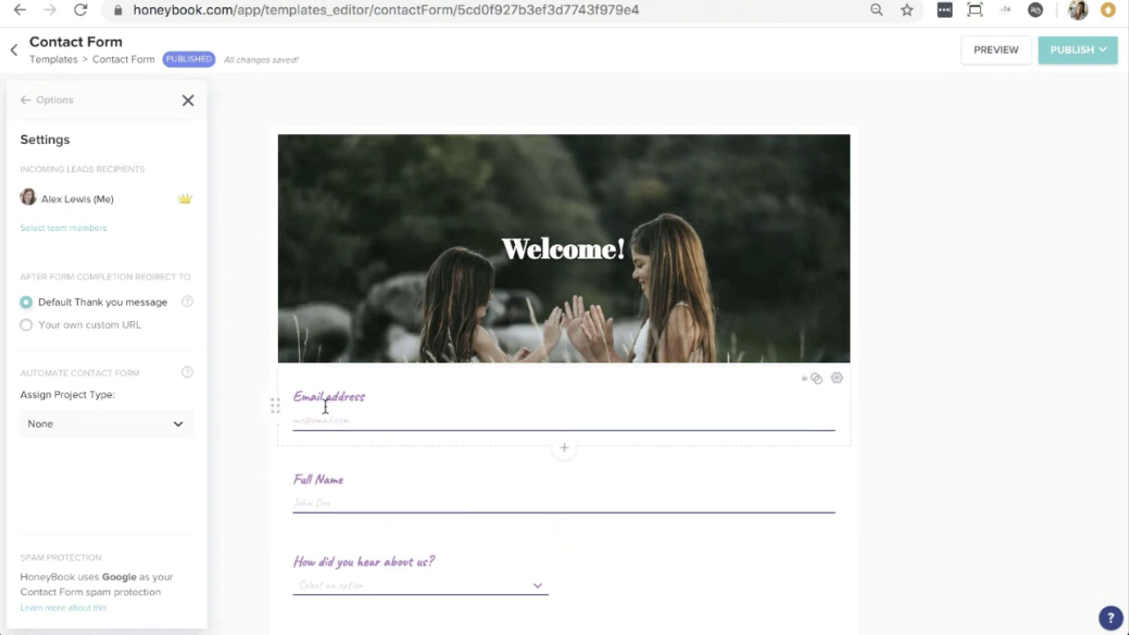
click(26, 100)
click(79, 205)
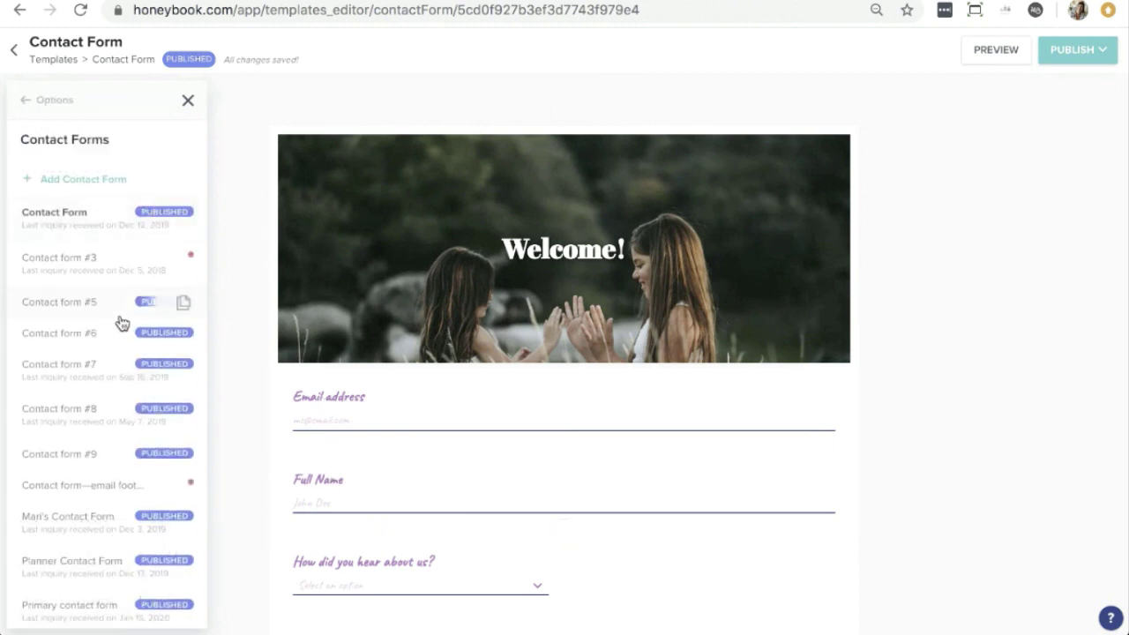
scroll(118, 317, down, 3)
click(84, 490)
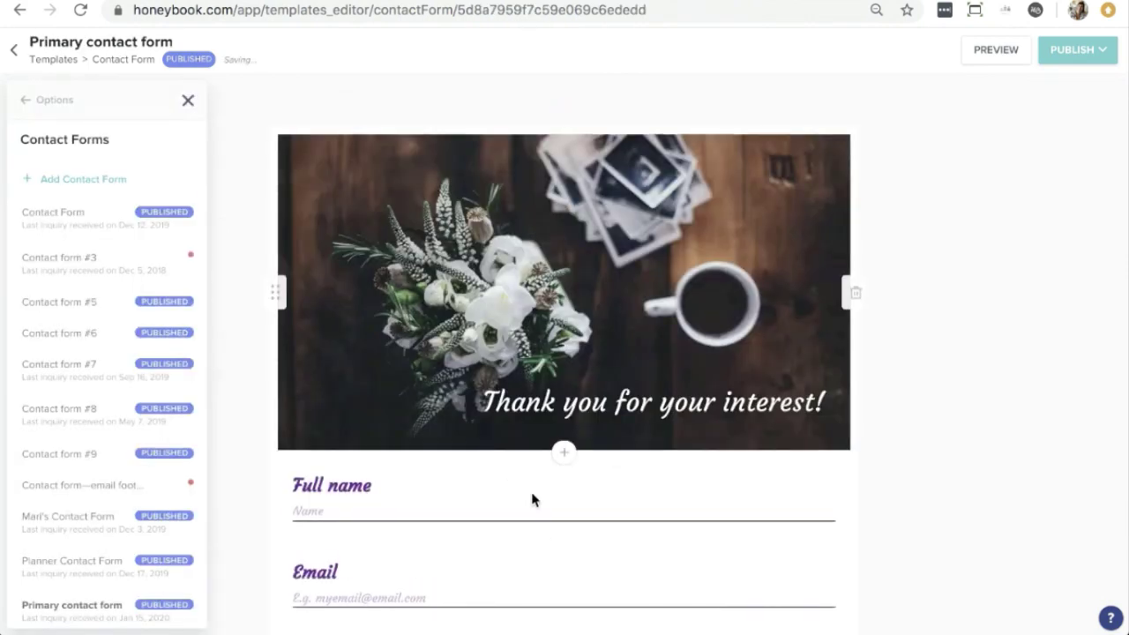
- Make the Project date question in the contact form required
scroll(605, 390, down, 3)
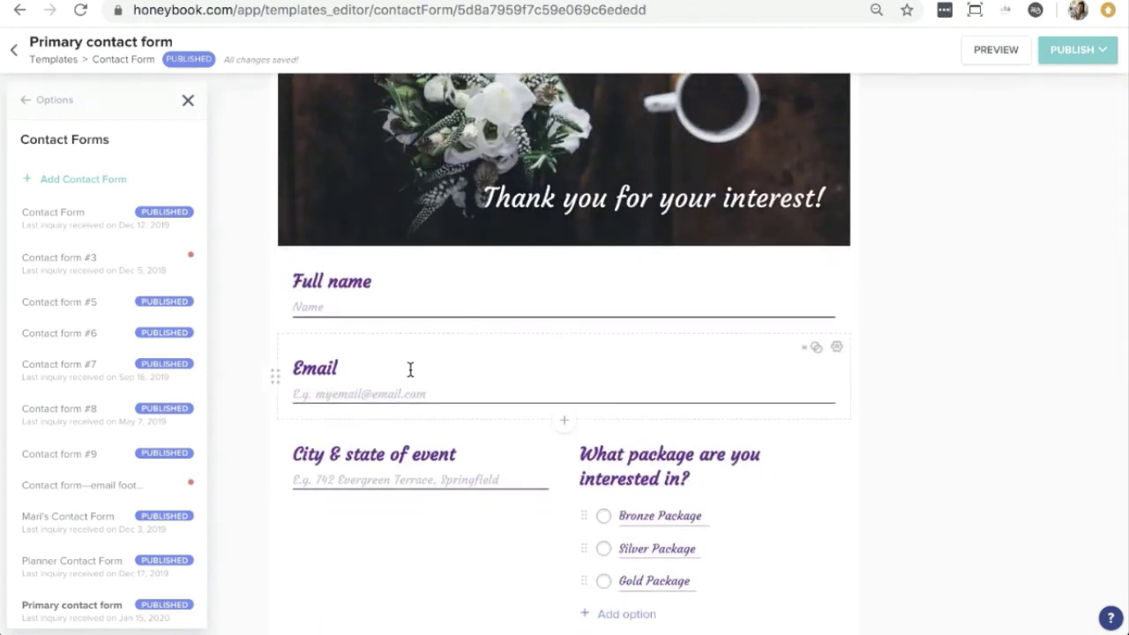
scroll(411, 370, down, 1)
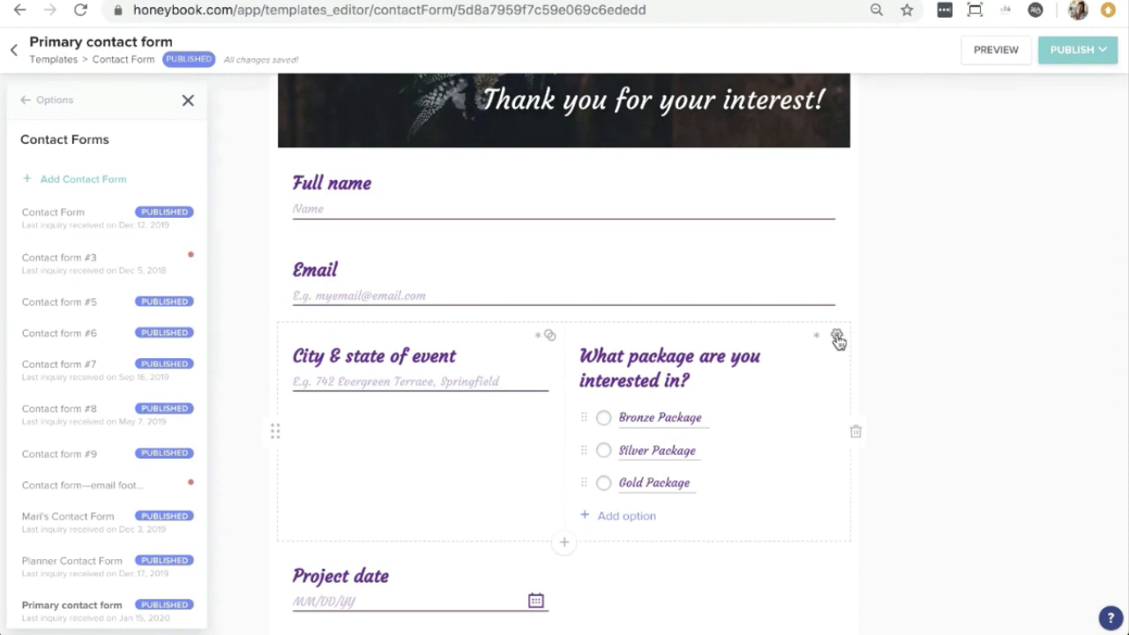
scroll(837, 256, down, 5)
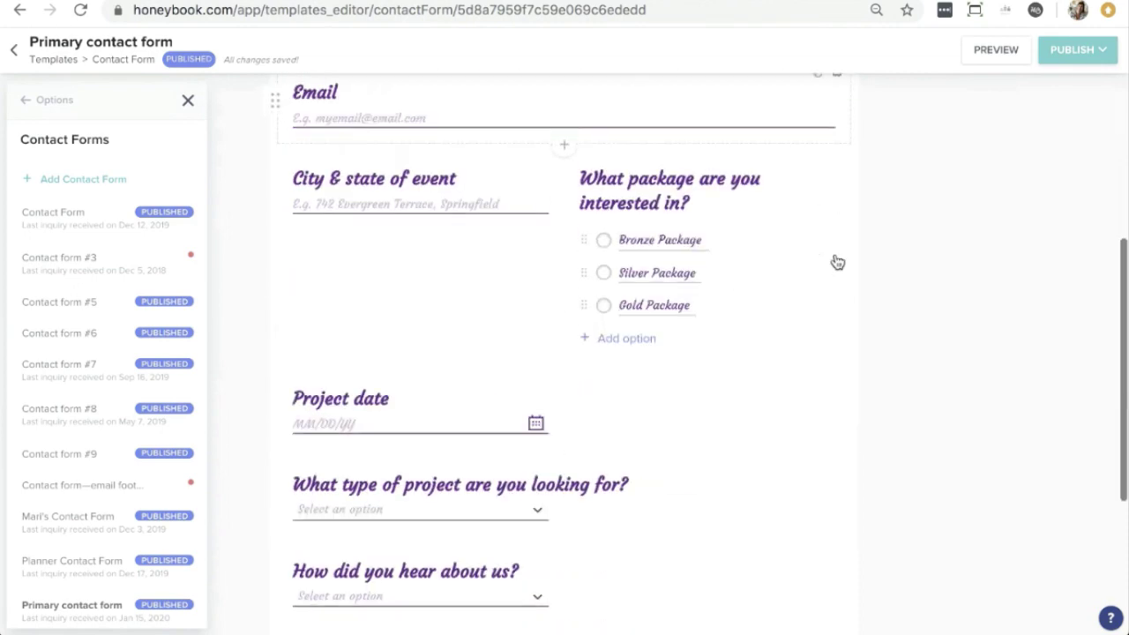
click(837, 353)
scroll(837, 353, down, 6)
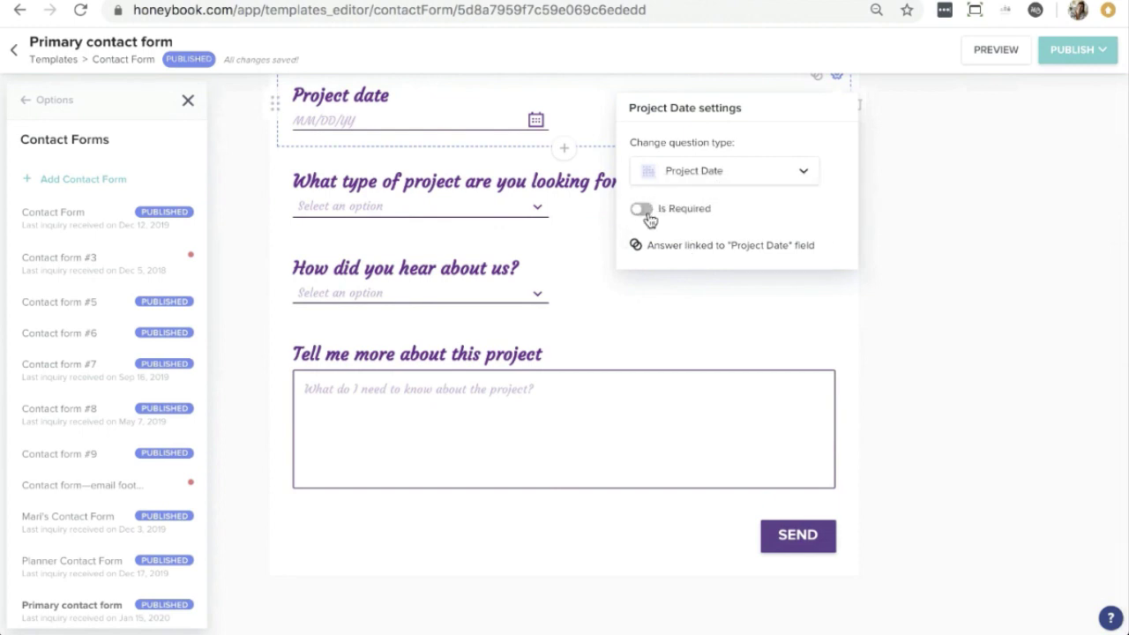
scroll(649, 219, up, 2)
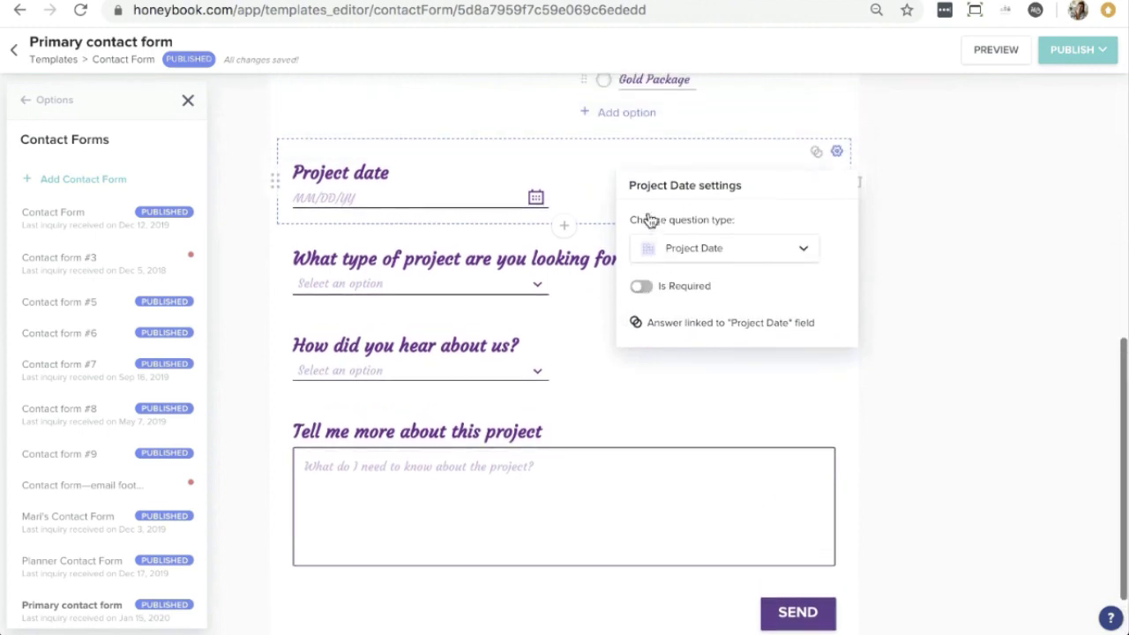
click(650, 295)
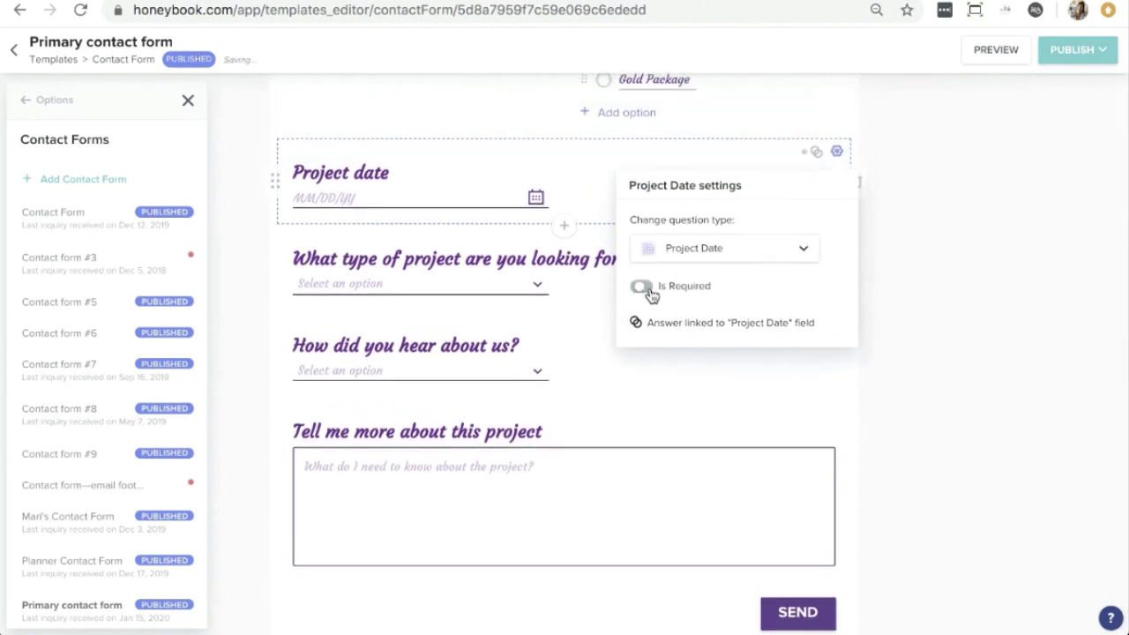
click(949, 295)
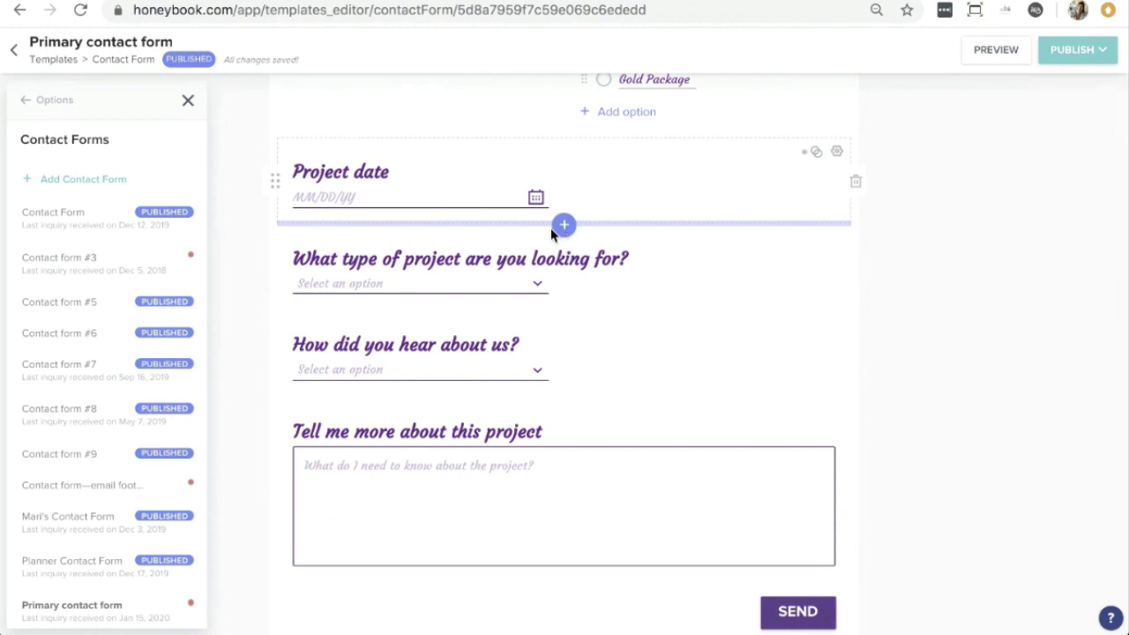
- Collapse the list of contact forms and examine the form's questions, from the project type and lead source up to Full name
click(188, 99)
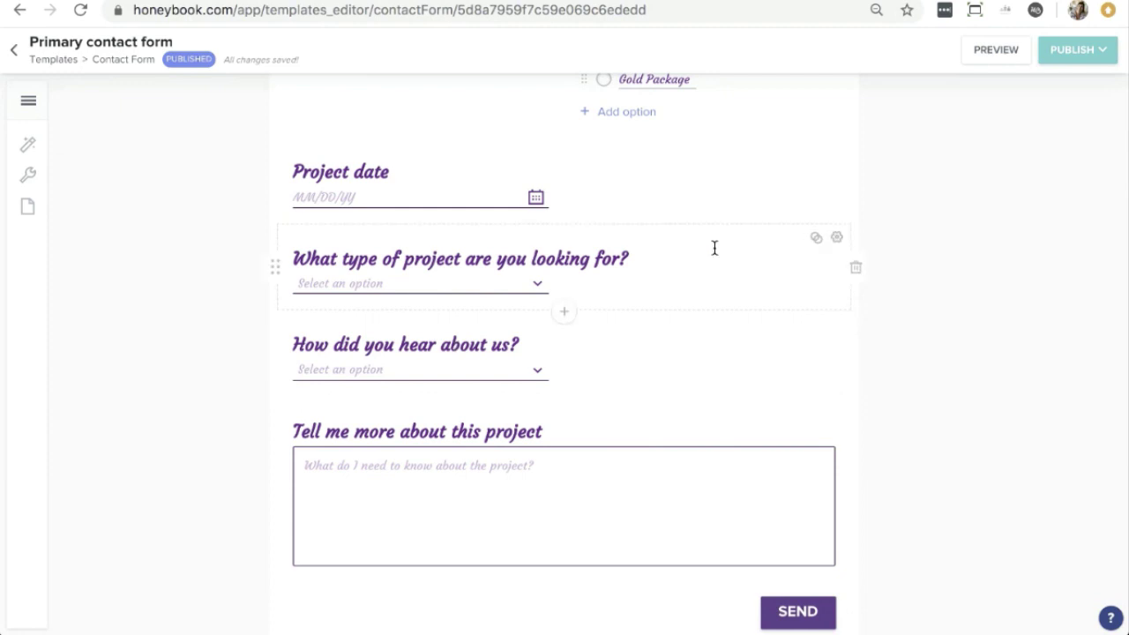
mouse_move(818, 242)
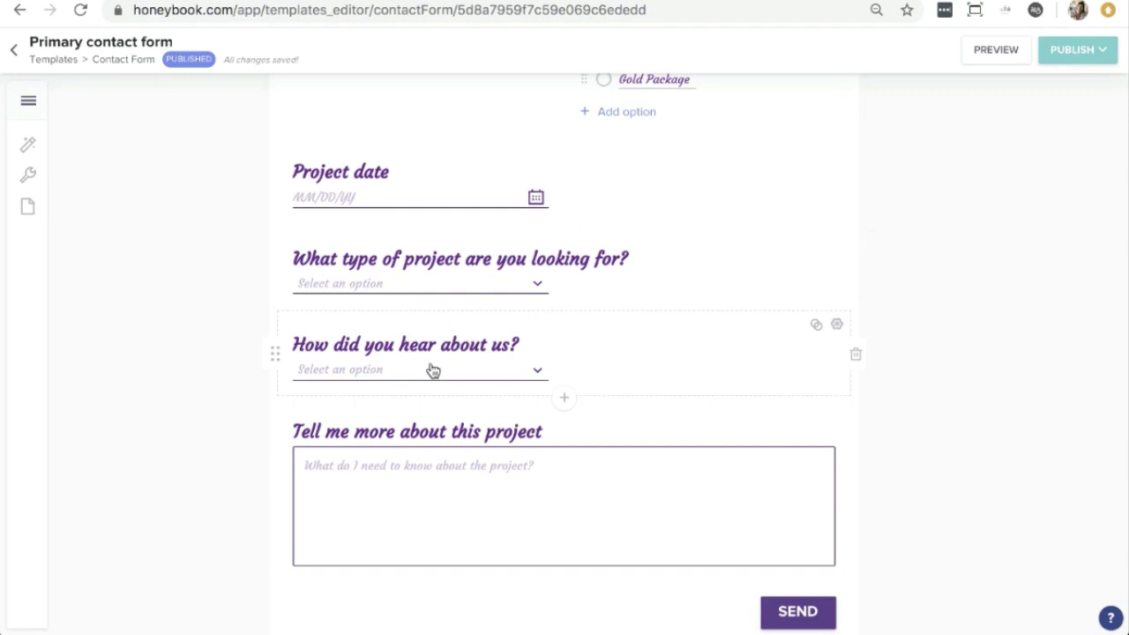
scroll(432, 370, up, 5)
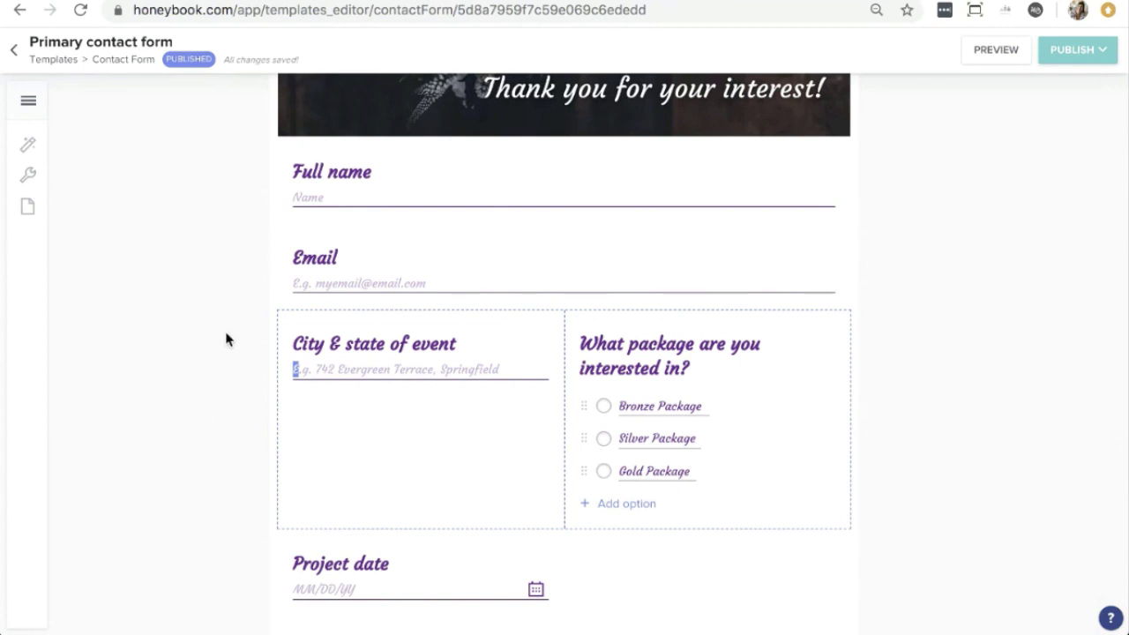
scroll(227, 335, up, 1)
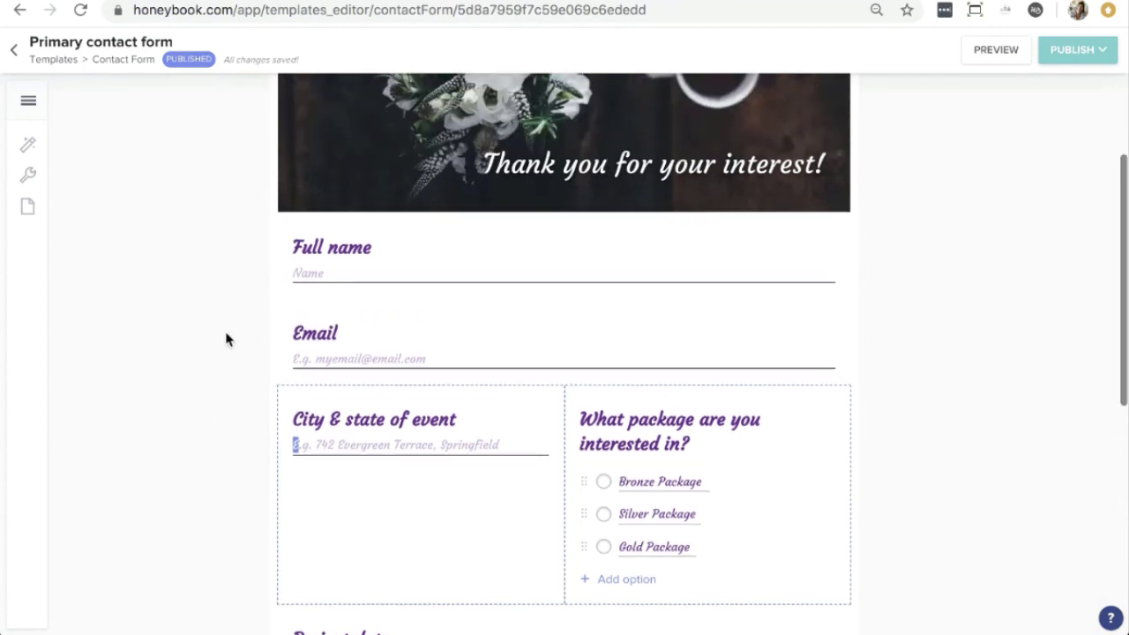
click(350, 247)
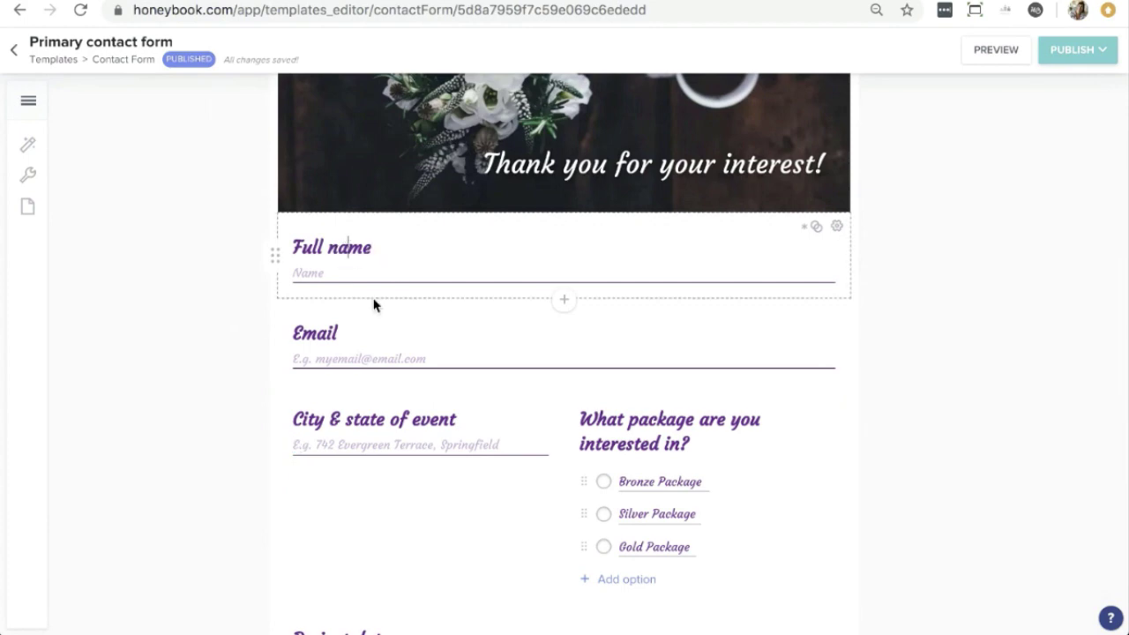
- Publish the pending changes to the Primary contact form and close the embed code window
scroll(374, 305, up, 3)
scroll(376, 352, down, 3)
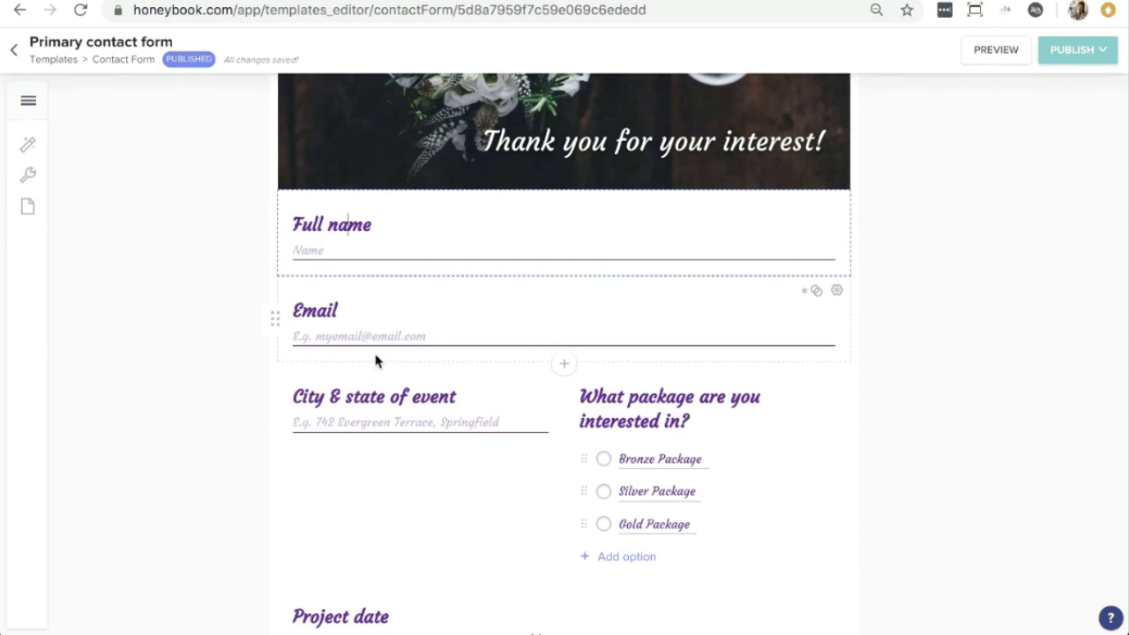
scroll(962, 295, up, 5)
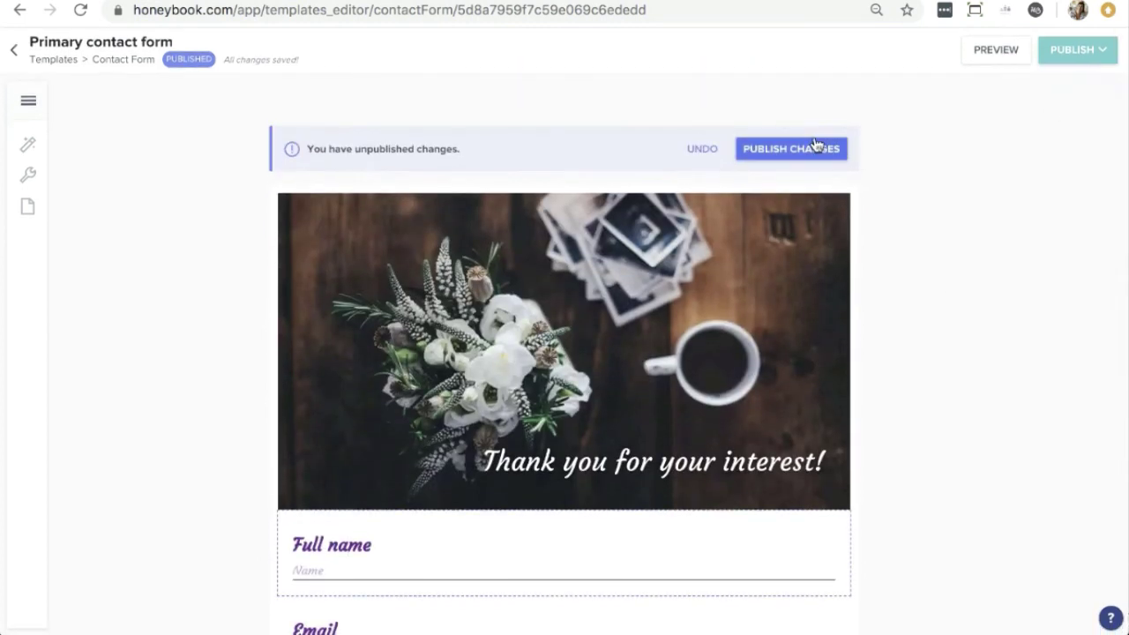
click(815, 148)
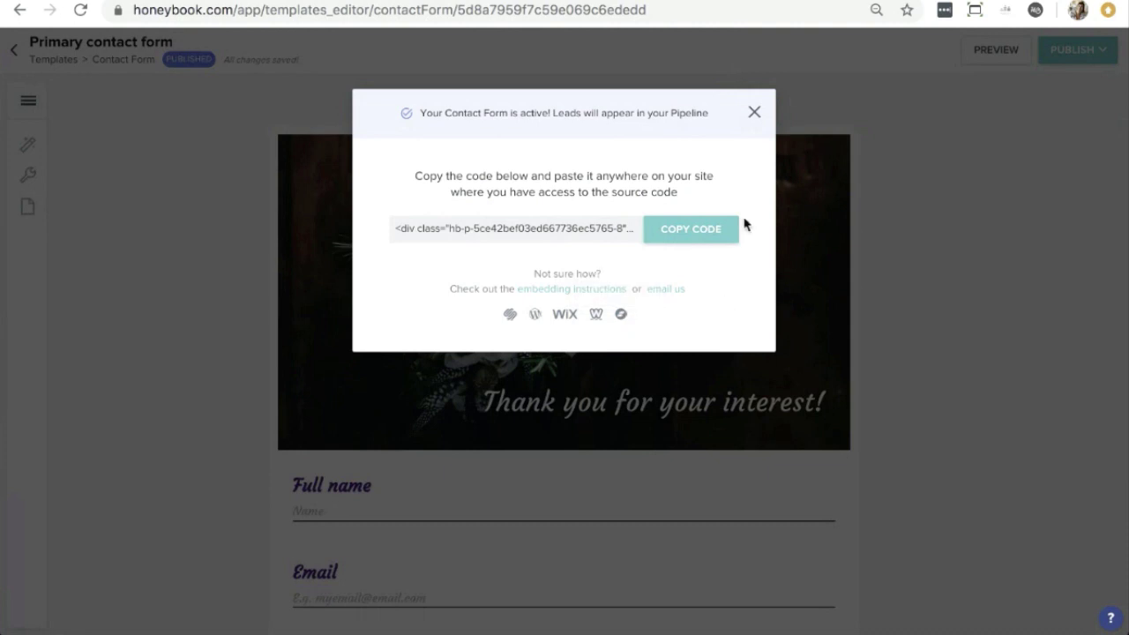
click(755, 113)
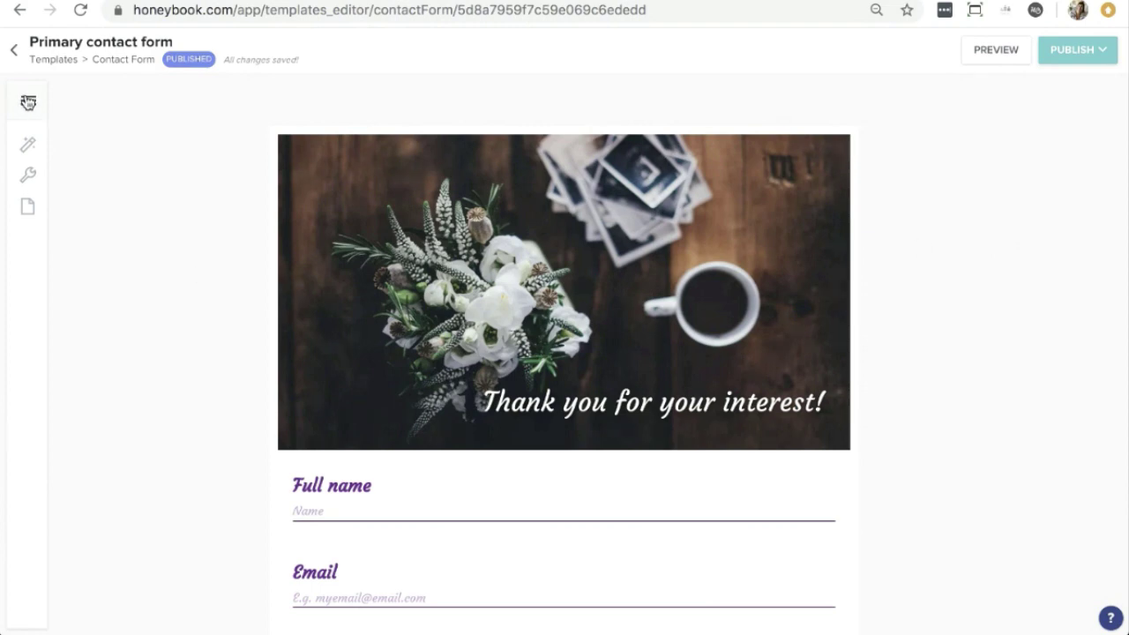
- View the contact form's options with the direct link, close them and go to the live form
click(28, 103)
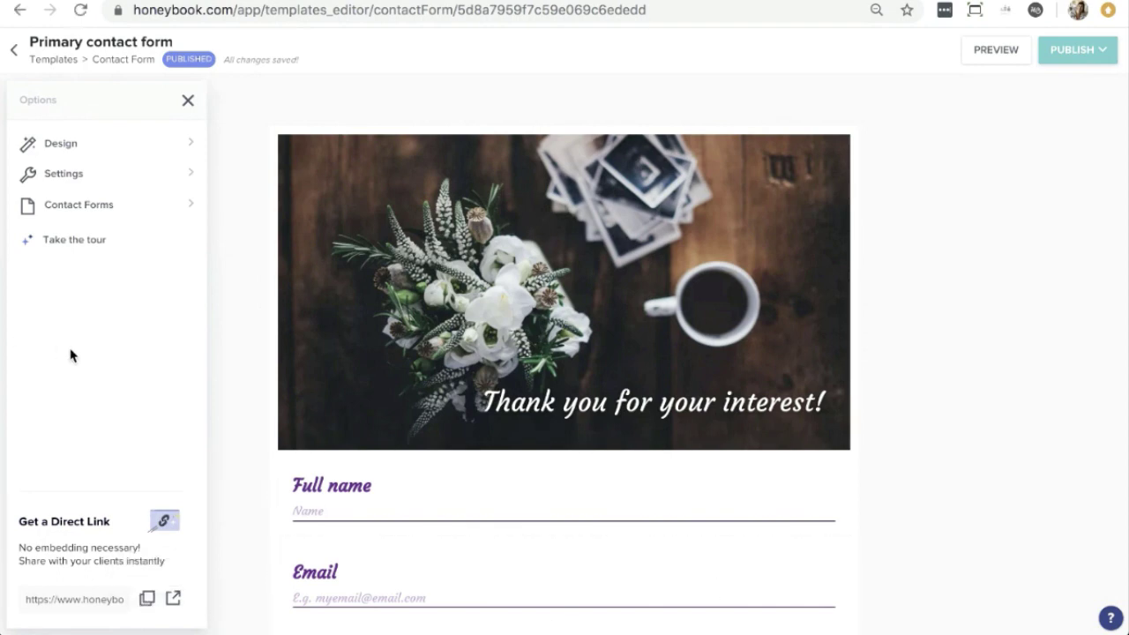
click(187, 102)
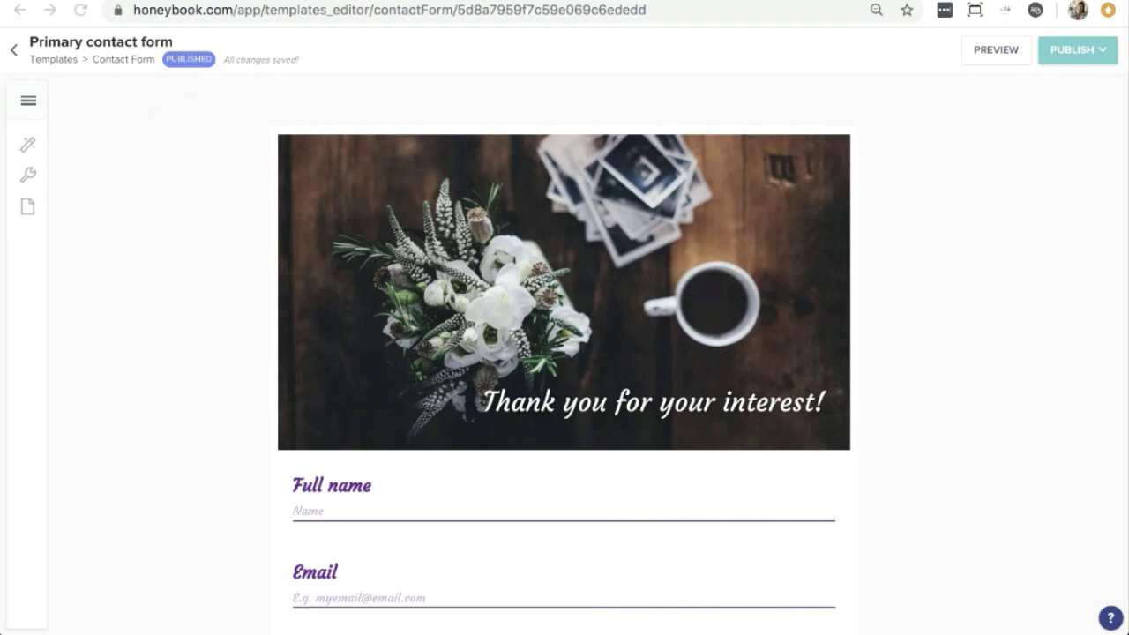
click(103, 262)
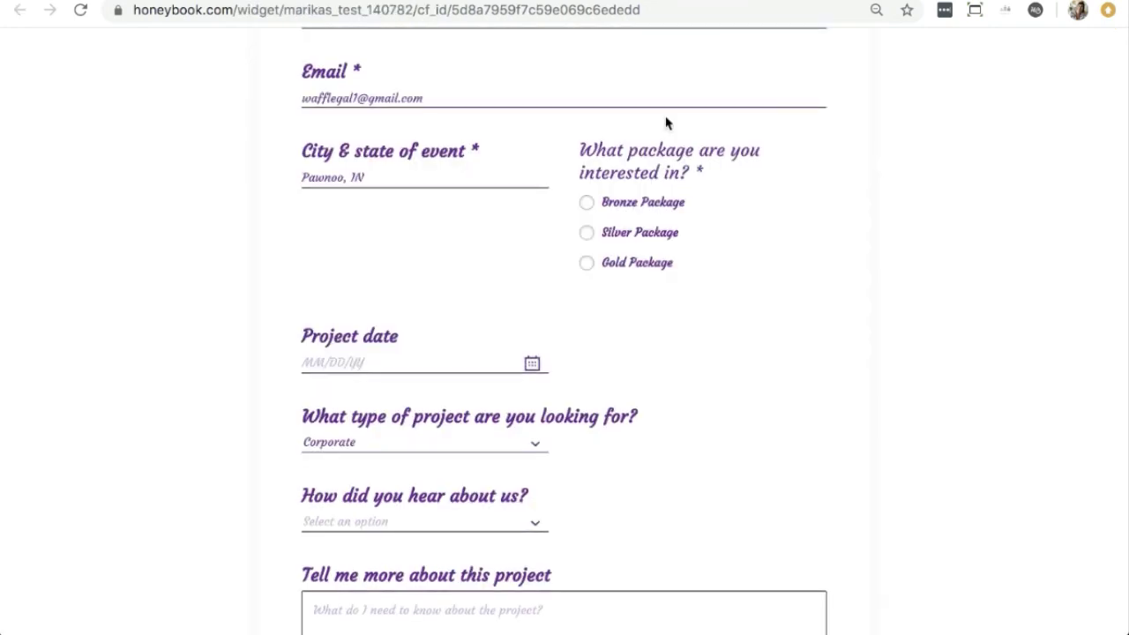
- Choose the Silver Package in the live contact form and set the project date to 03/21/2020
scroll(665, 121, up, 3)
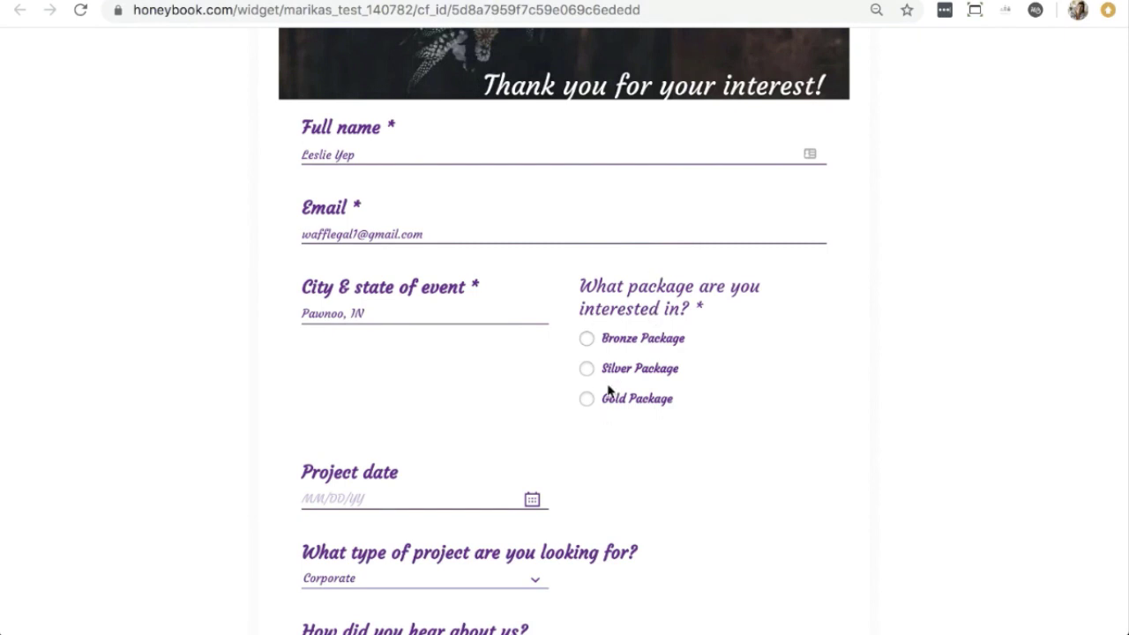
click(587, 368)
scroll(759, 326, down, 4)
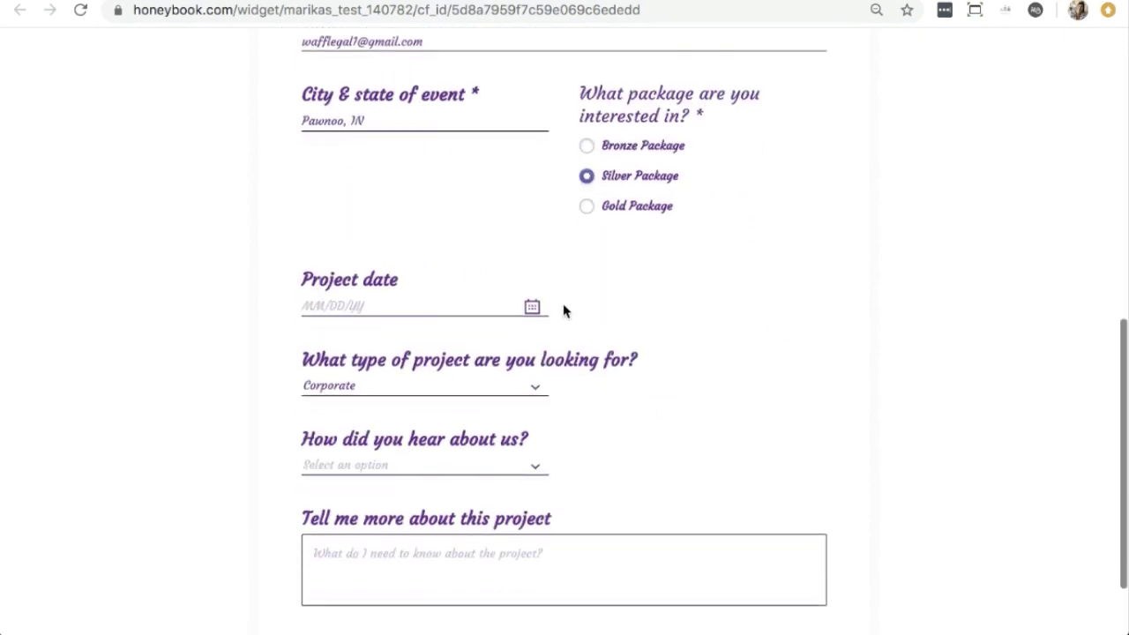
click(532, 307)
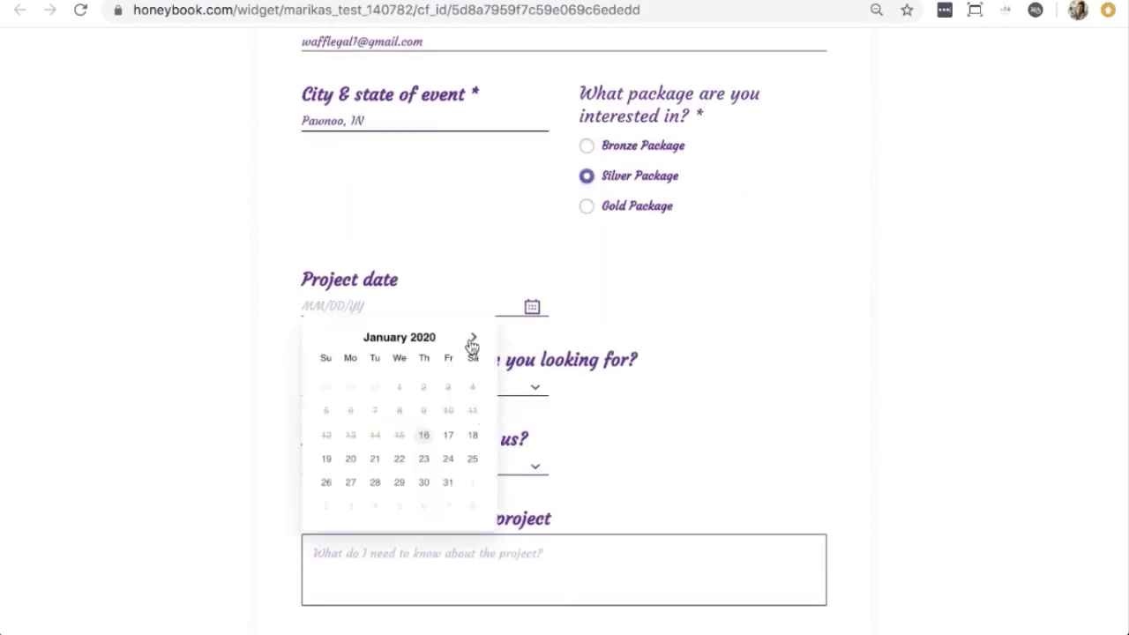
click(473, 341)
click(473, 341)
click(473, 435)
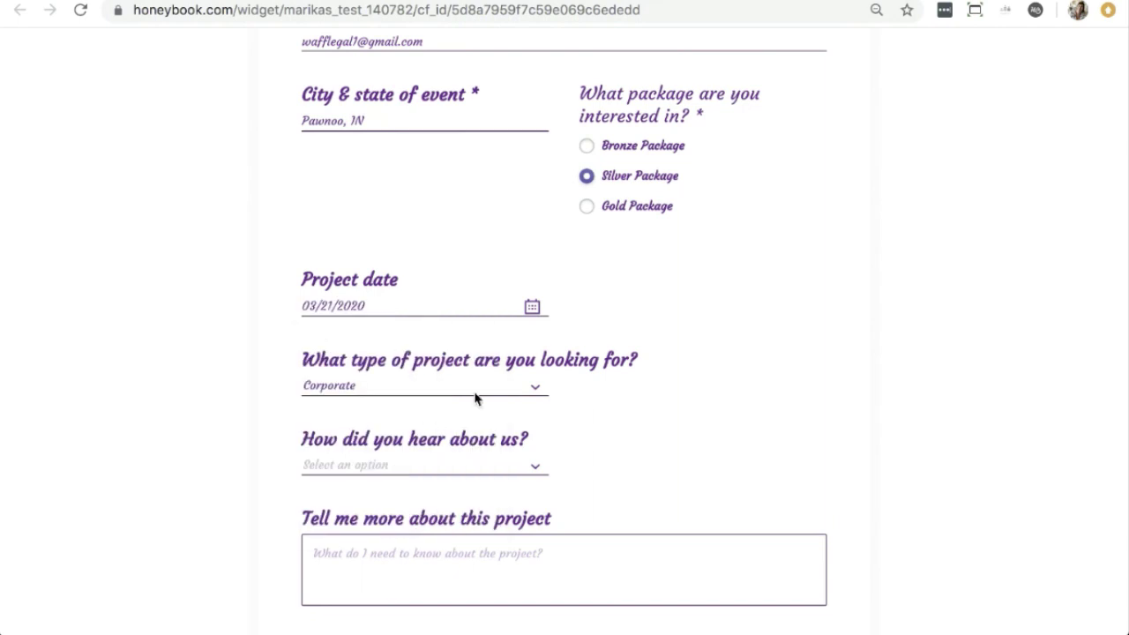
- Answer the "How did you hear about us?" question with Yelp
click(533, 465)
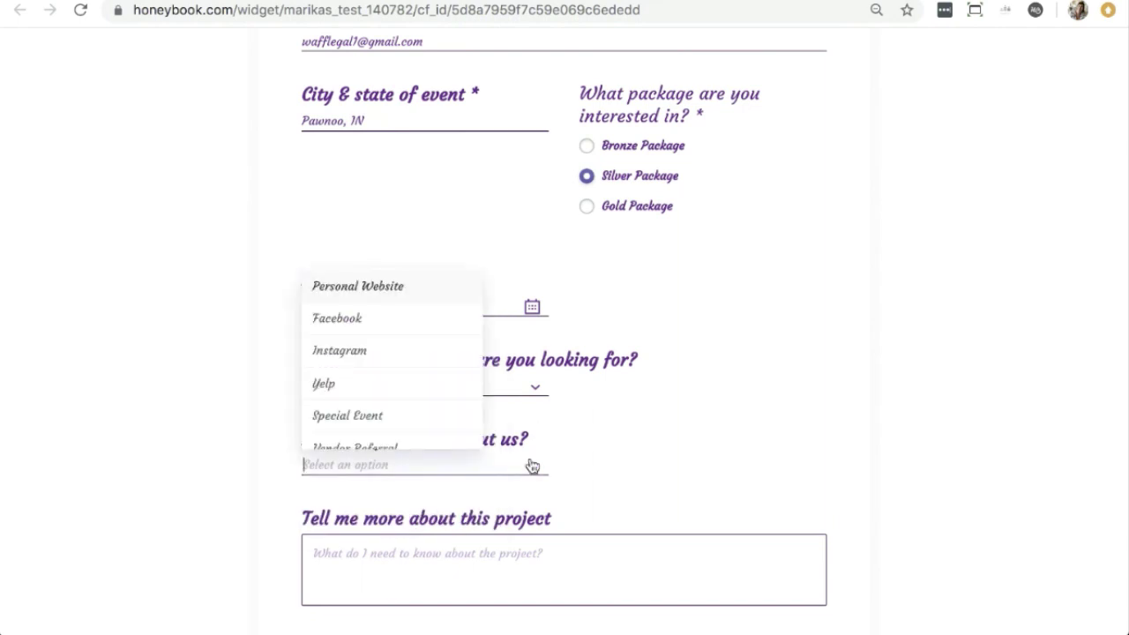
click(405, 387)
scroll(924, 336, down, 1)
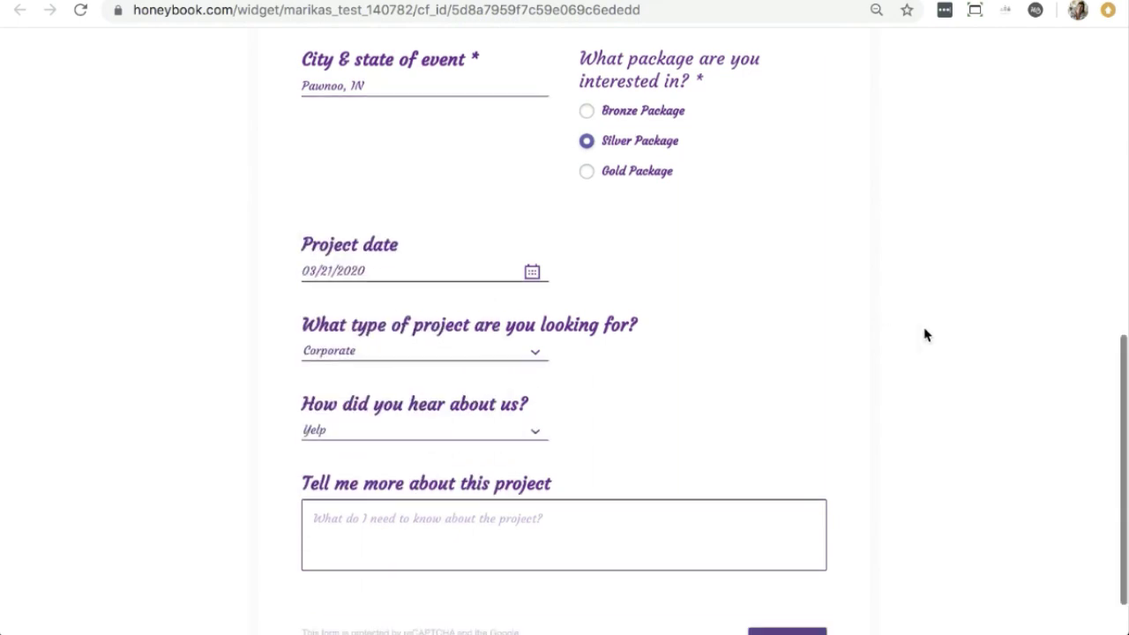
scroll(924, 335, down, 2)
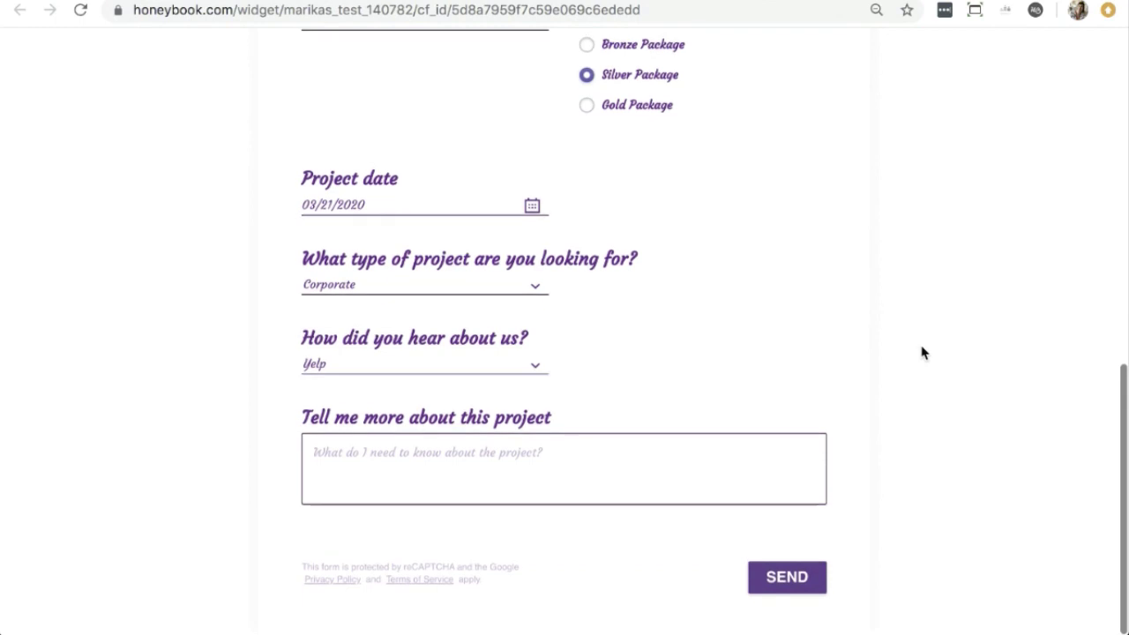
- Send the contact form and complete the image check by selecting all images with traffic lights
click(783, 590)
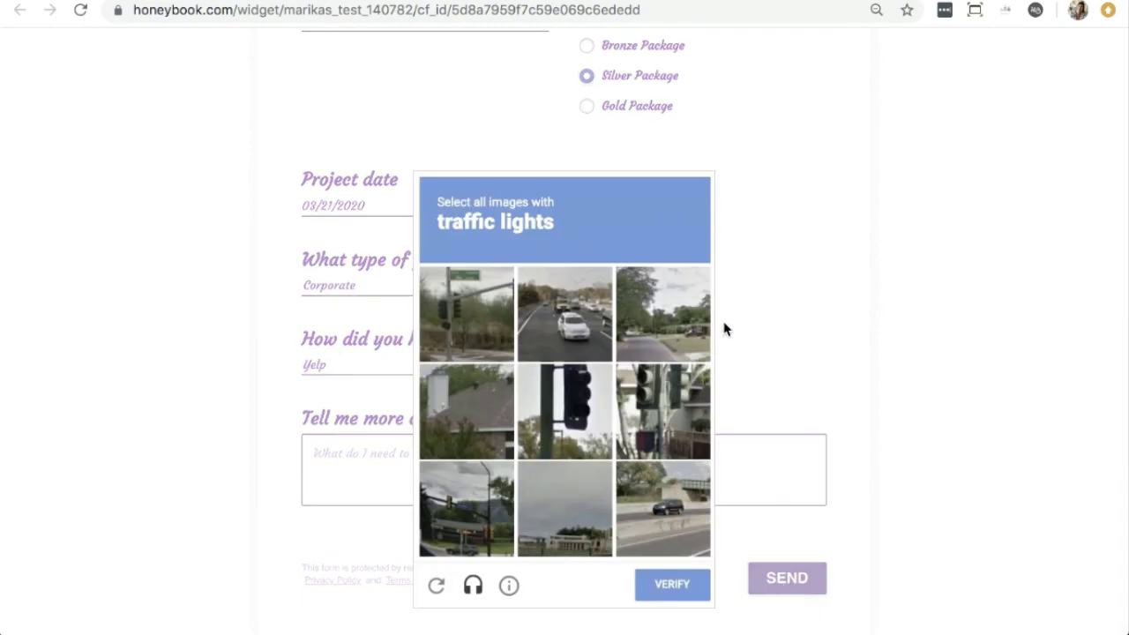
click(474, 322)
click(573, 409)
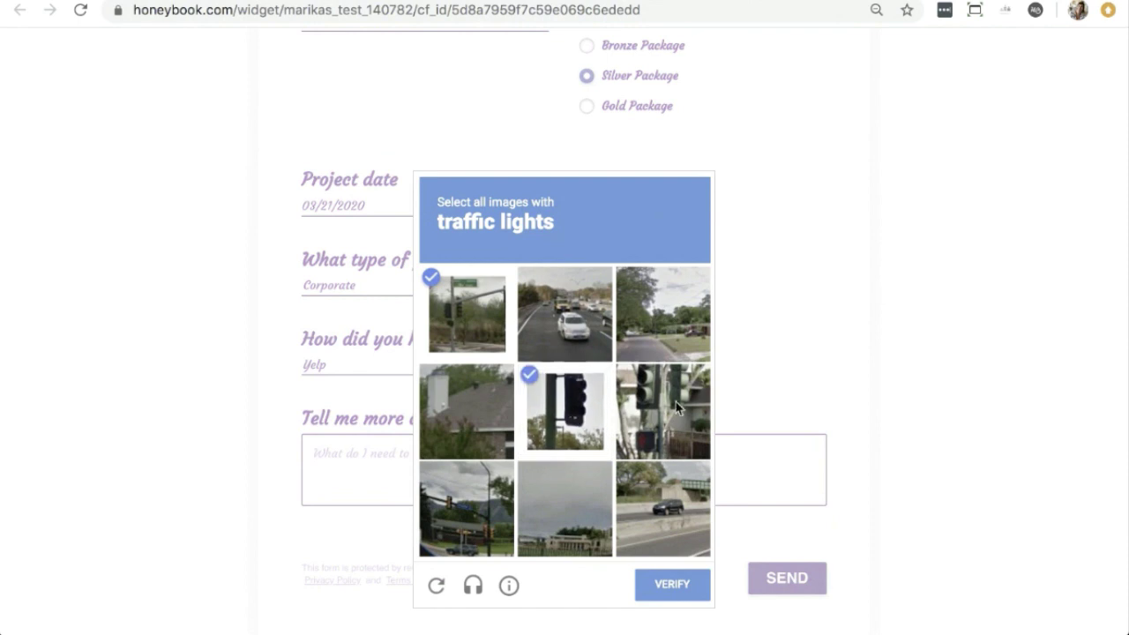
click(676, 402)
click(484, 519)
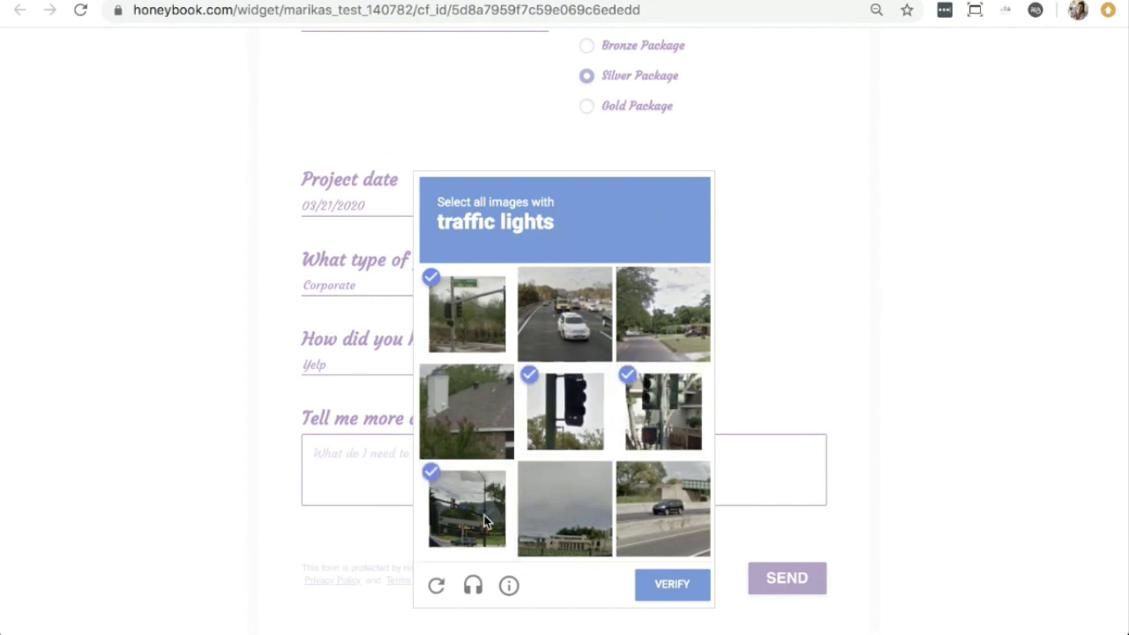
click(676, 590)
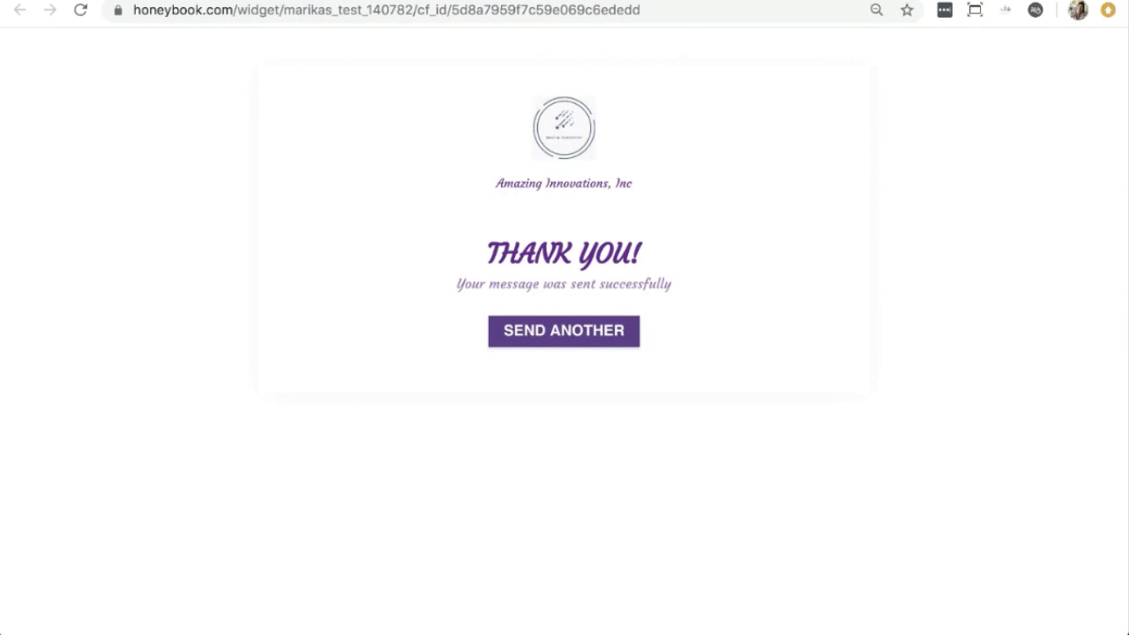
- Close the live form and open the newly submitted inquiry's project from the Inquiry stage of the project pipeline
key(super+w)
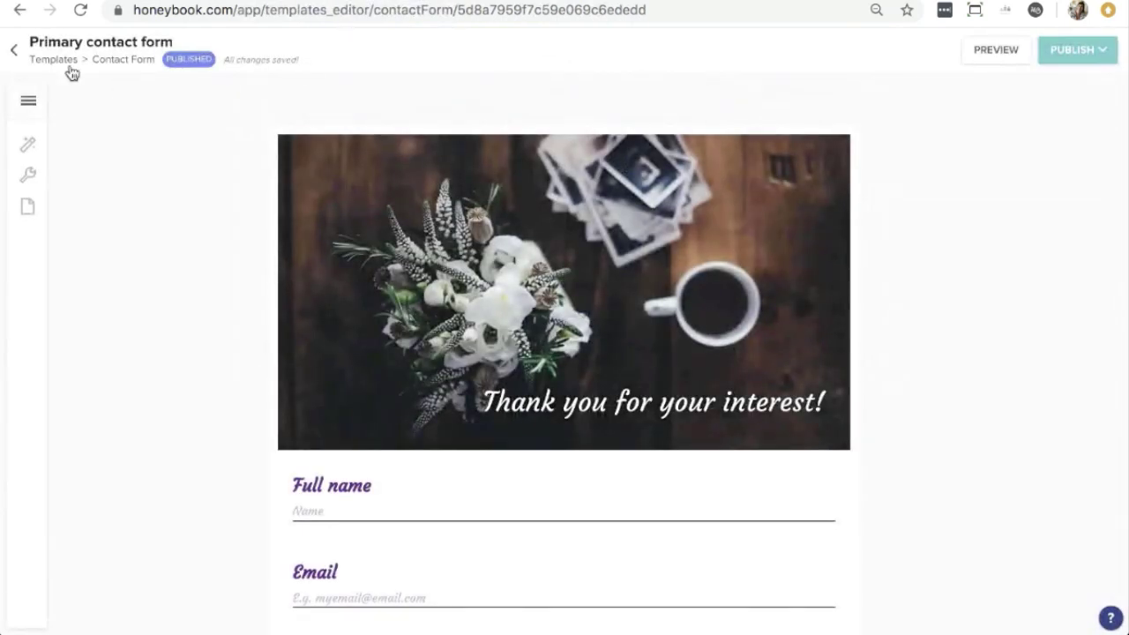
click(53, 61)
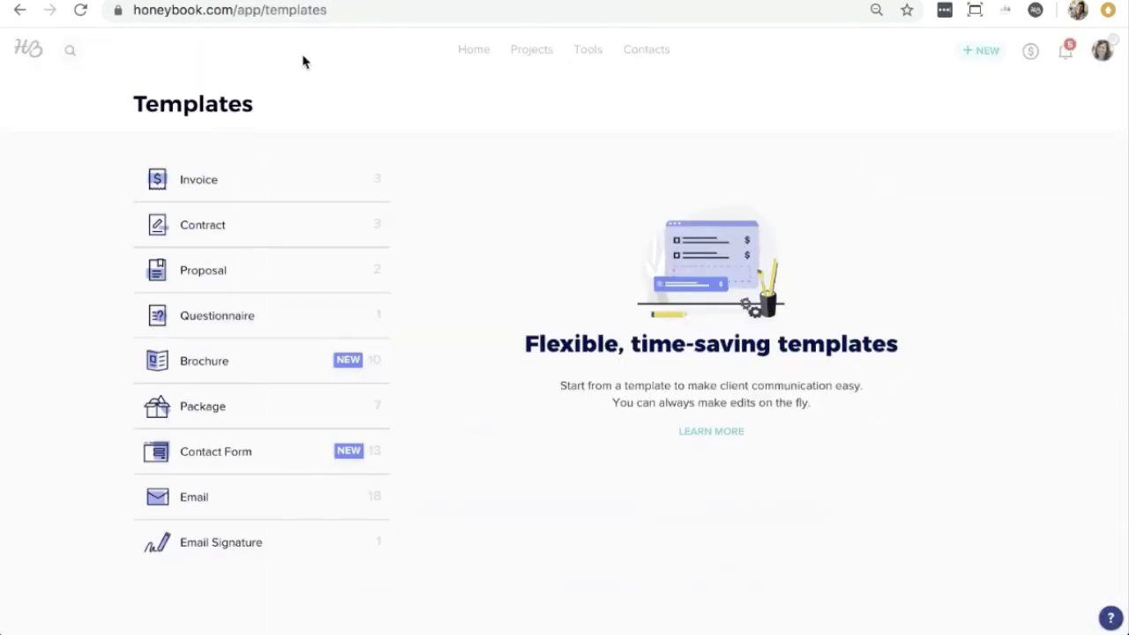
click(523, 57)
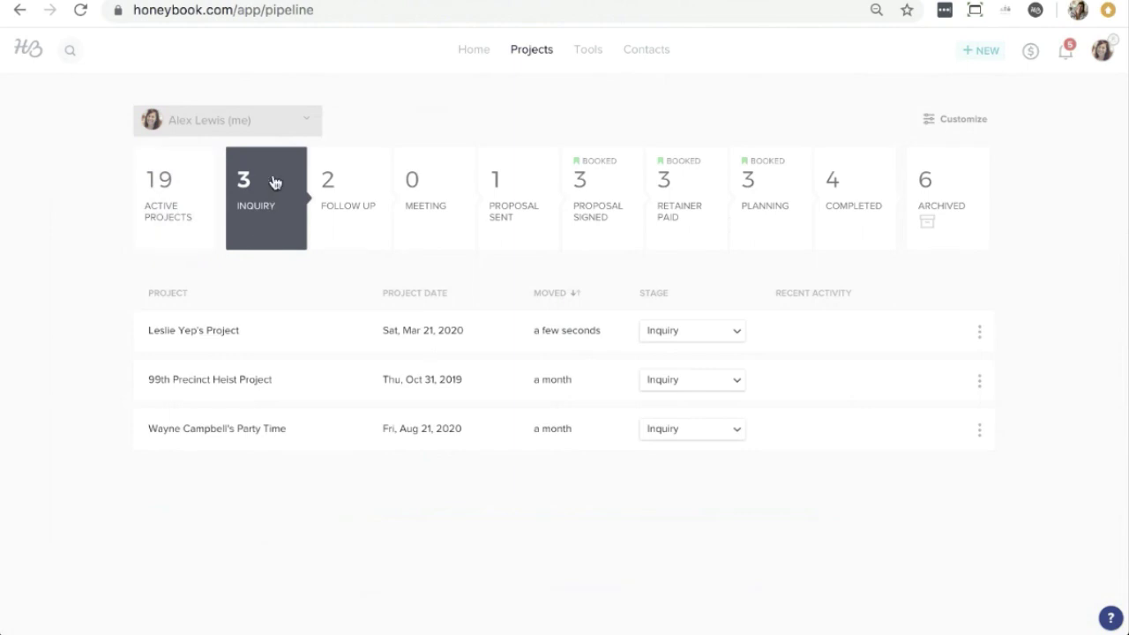
mouse_move(217, 353)
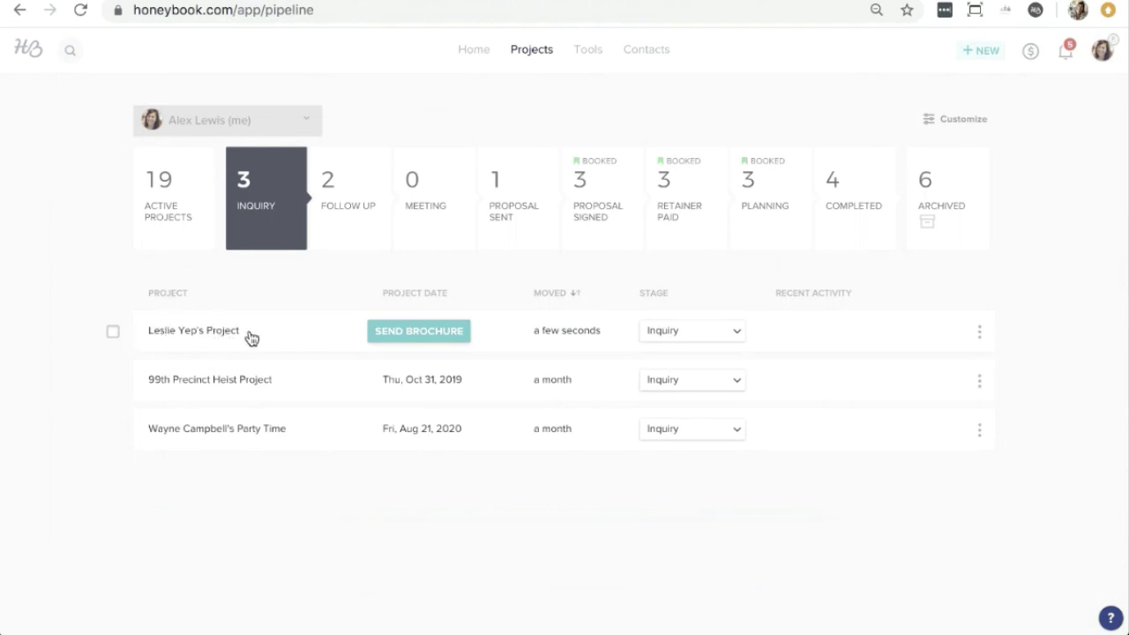
click(239, 330)
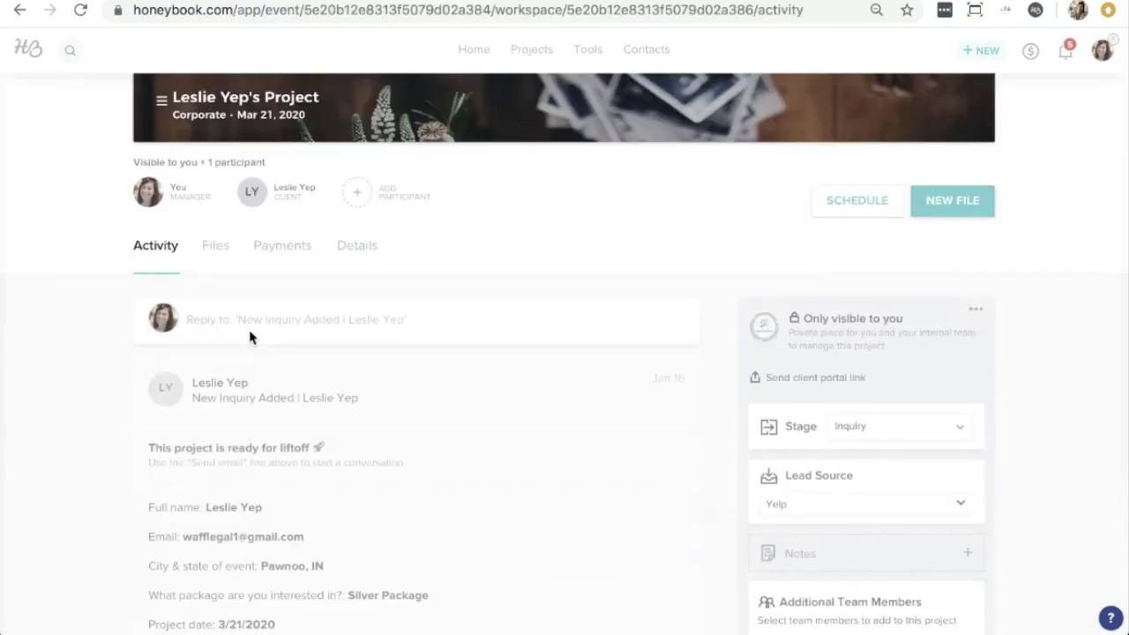
- Review the contact form answers and client details in the new inquiry's activity feed
scroll(499, 285, down, 2)
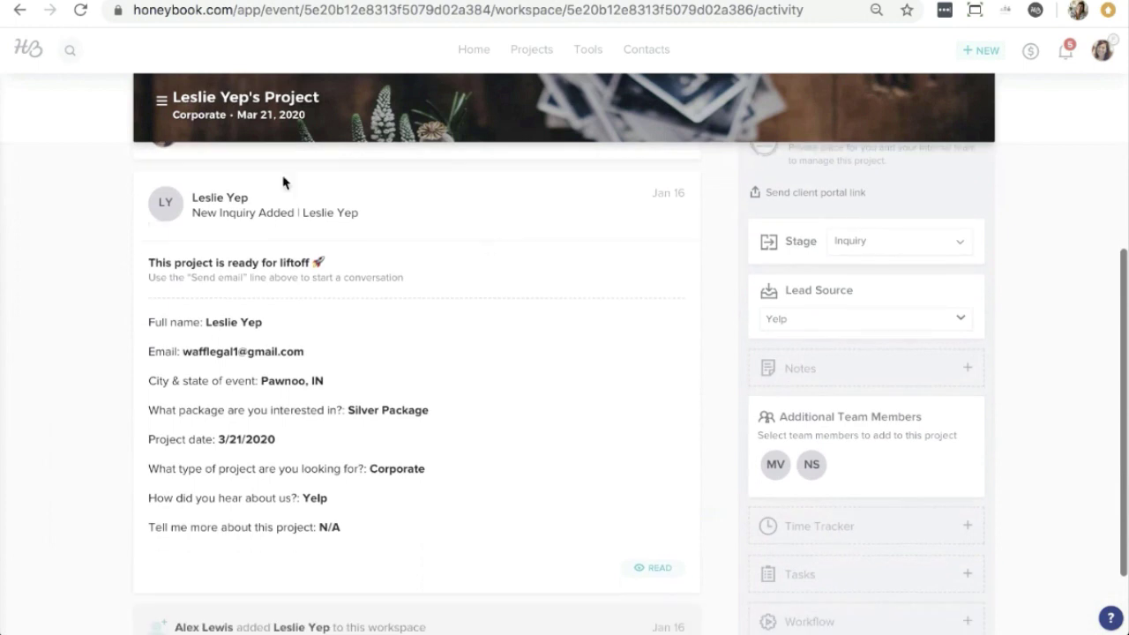
scroll(176, 424, up, 2)
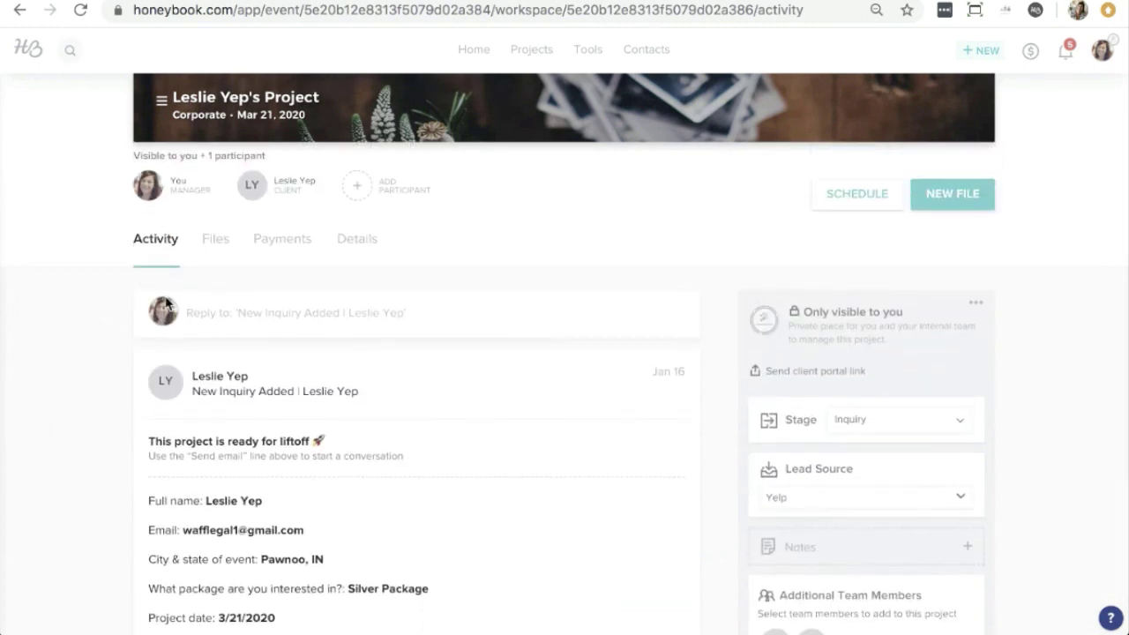
scroll(166, 303, down, 2)
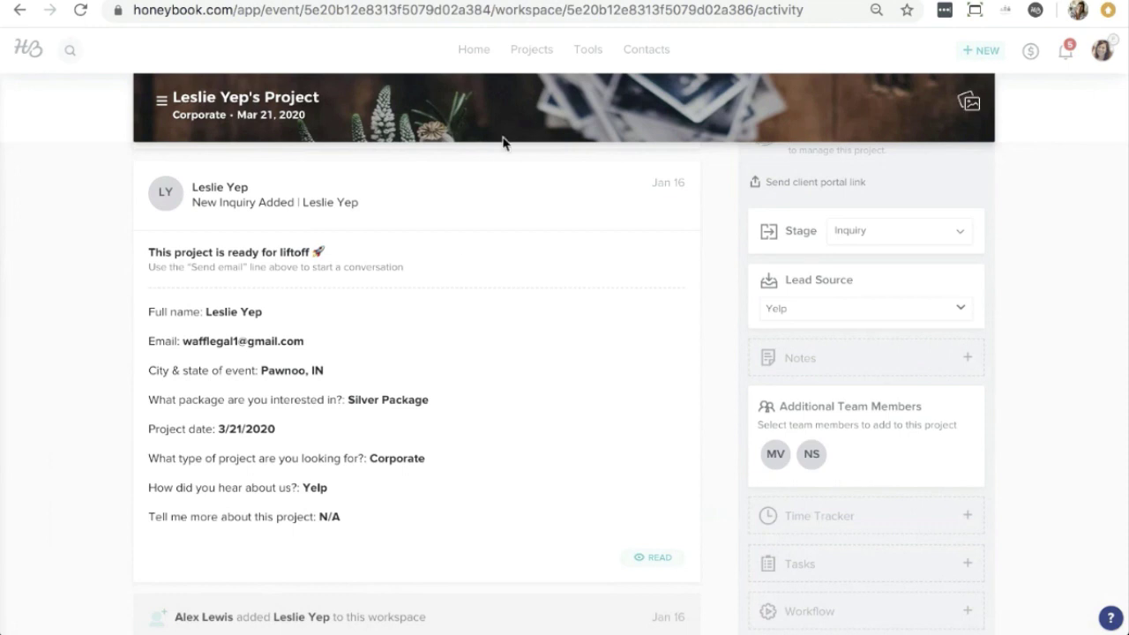
- Return to the project pipeline, examine its stage customization options and close them without changes
click(535, 55)
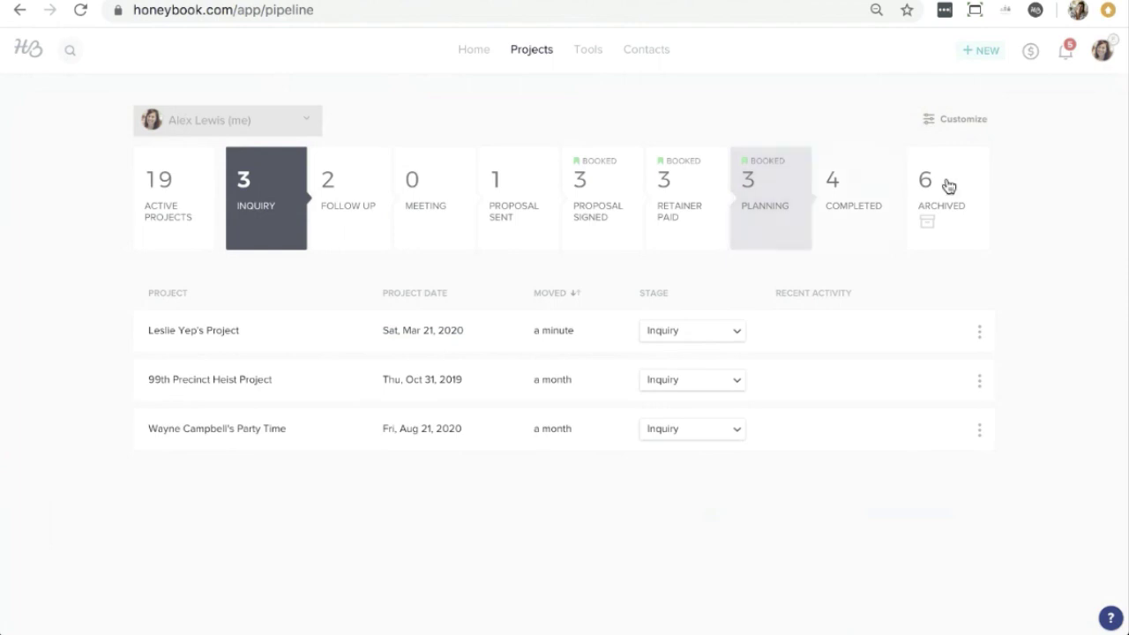
click(950, 122)
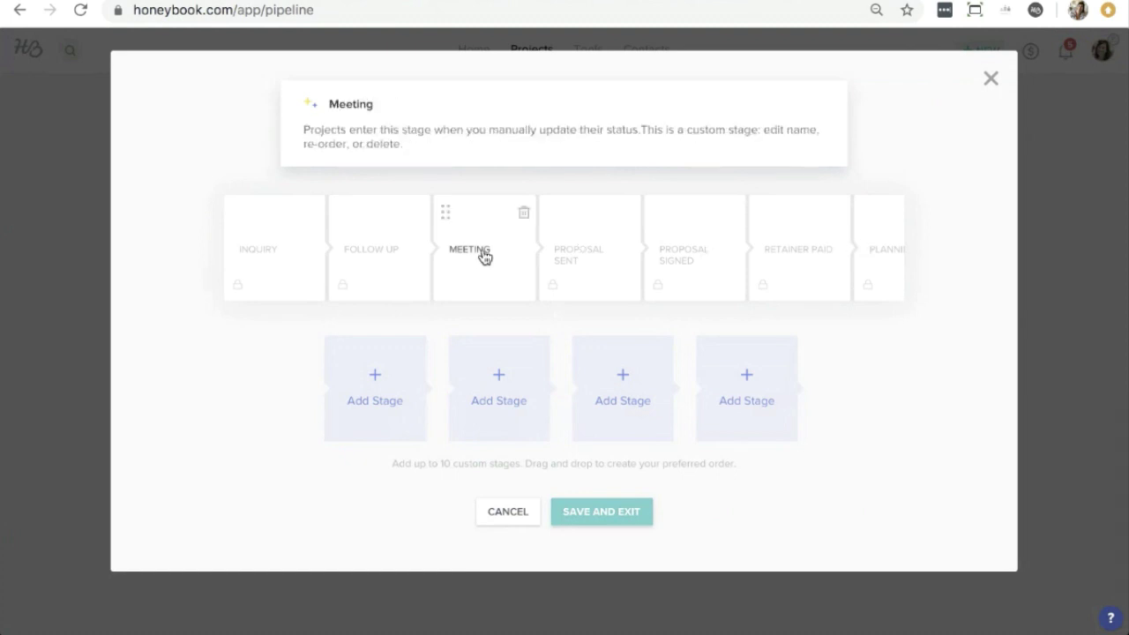
click(992, 80)
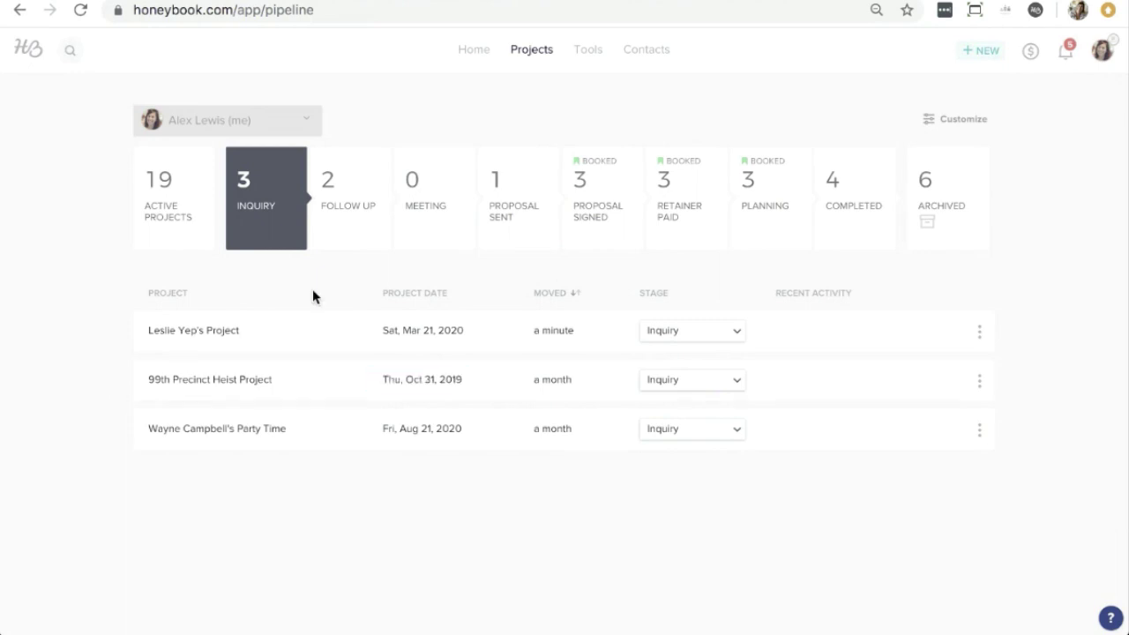
- Go to the Templates page and look over the template types, including the Email and Contract features
mouse_move(582, 48)
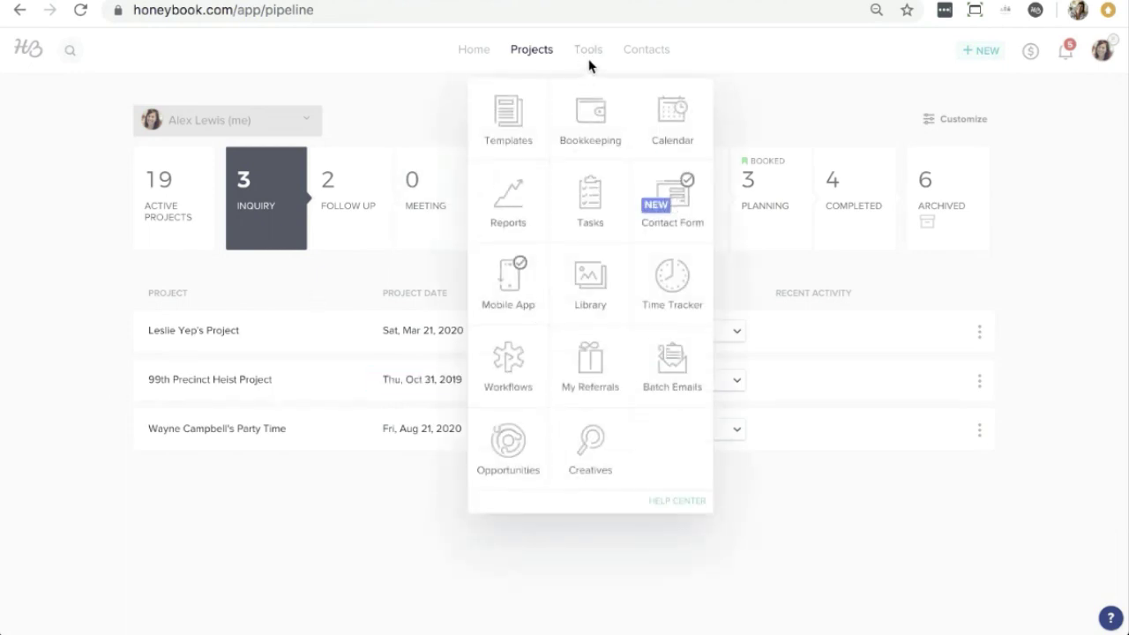
click(508, 131)
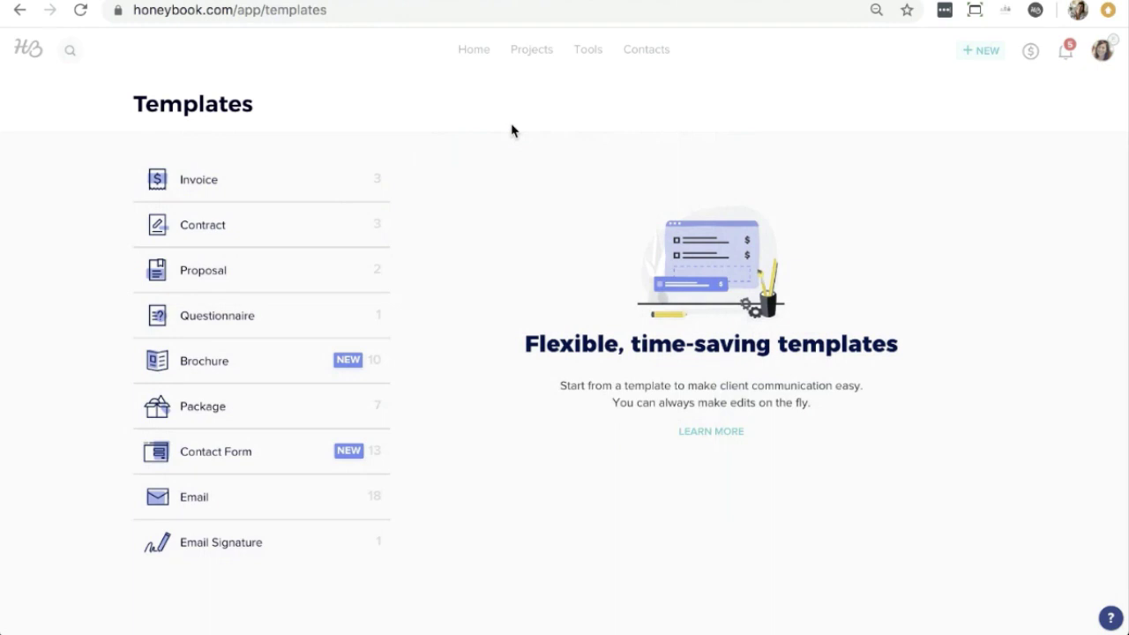
mouse_move(228, 513)
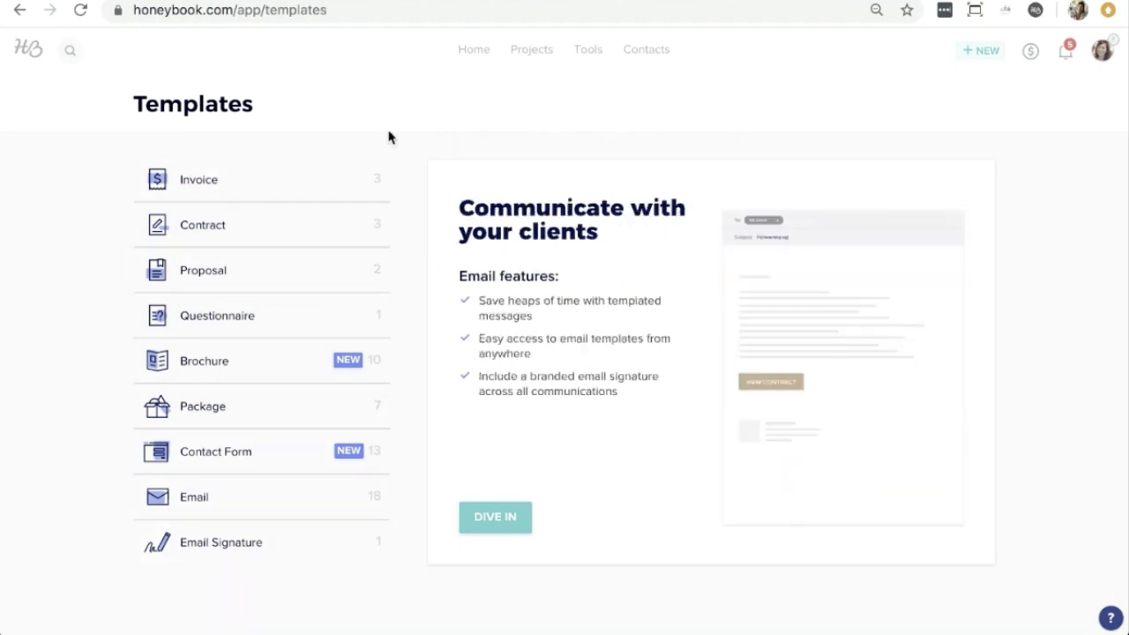
mouse_move(165, 560)
mouse_move(335, 482)
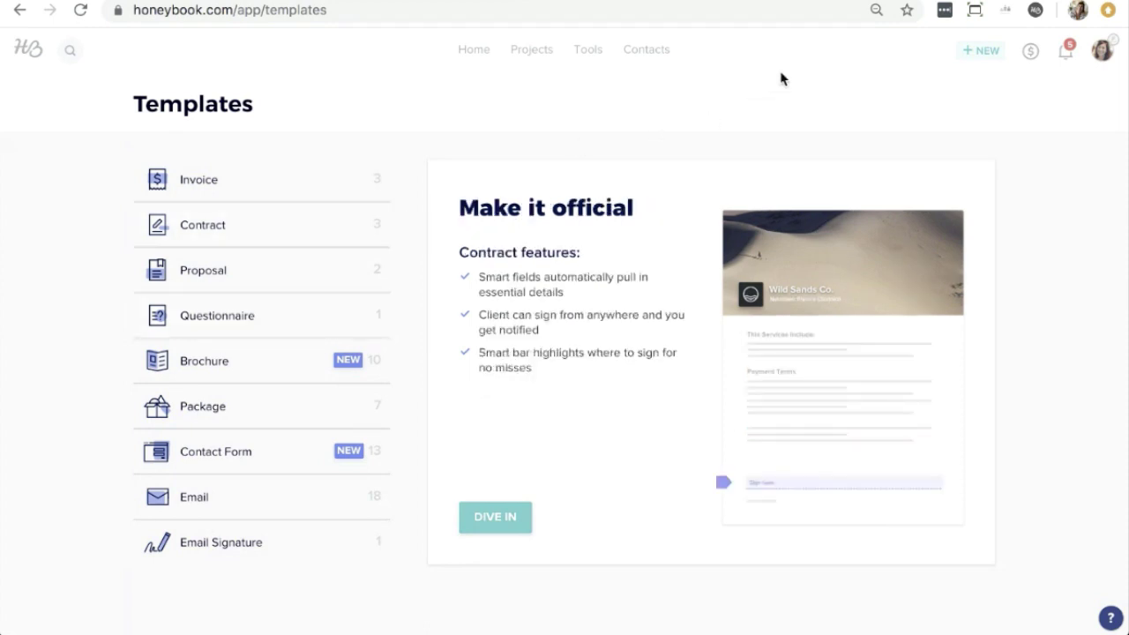
- Open the company settings from the account options to show the company brand details
click(1103, 53)
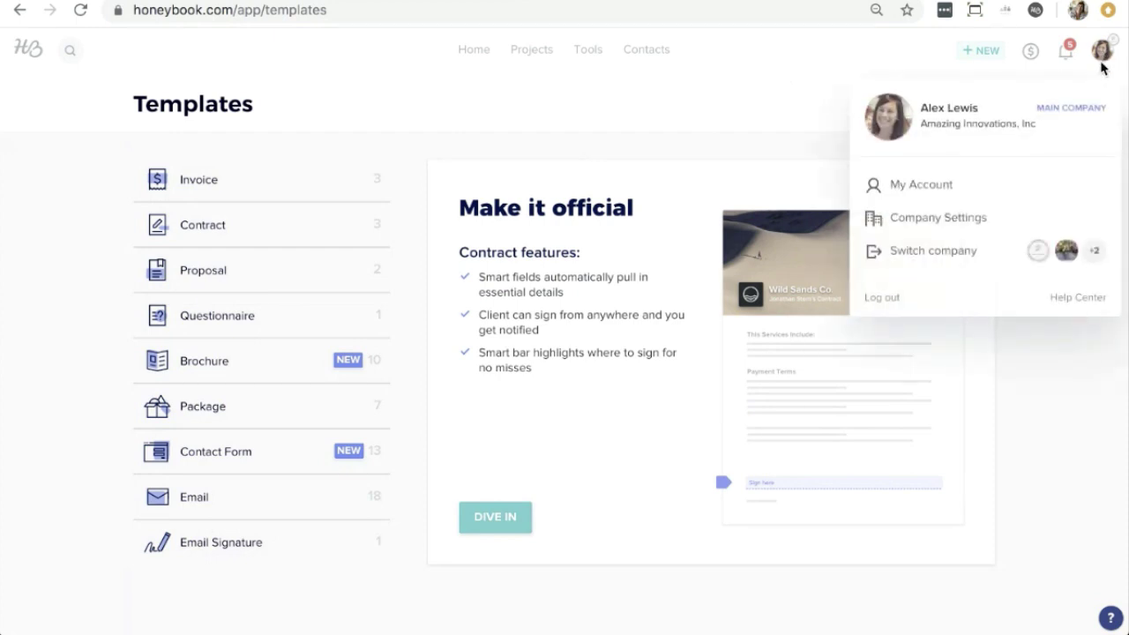
click(944, 223)
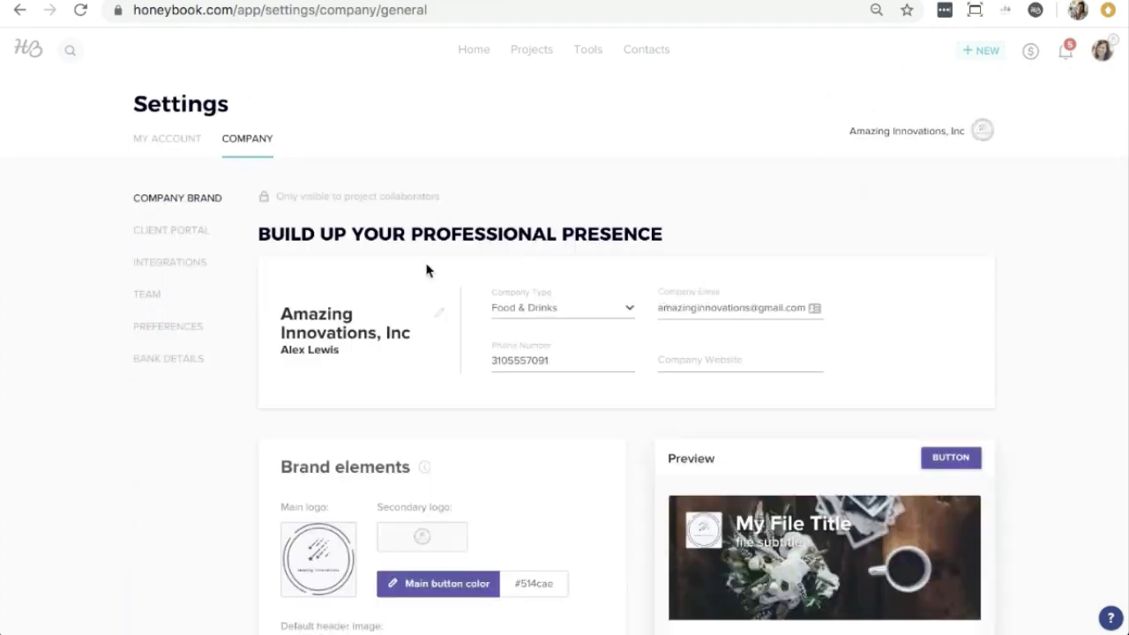
- Open the company preferences and review the notification, client action and payment reminder settings
click(168, 334)
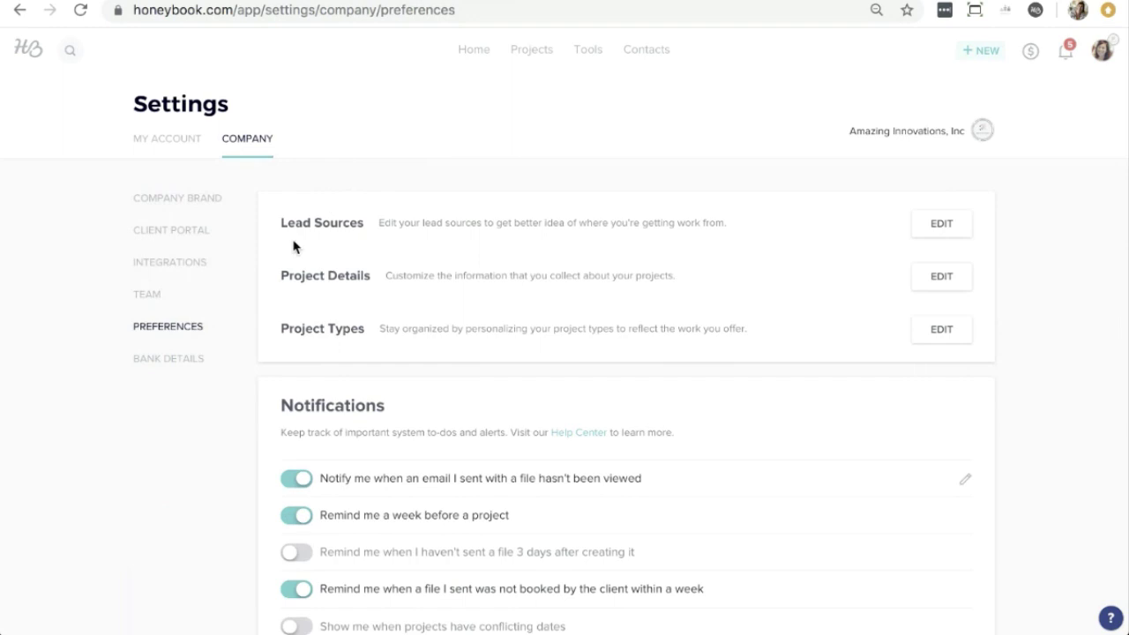
scroll(294, 249, down, 5)
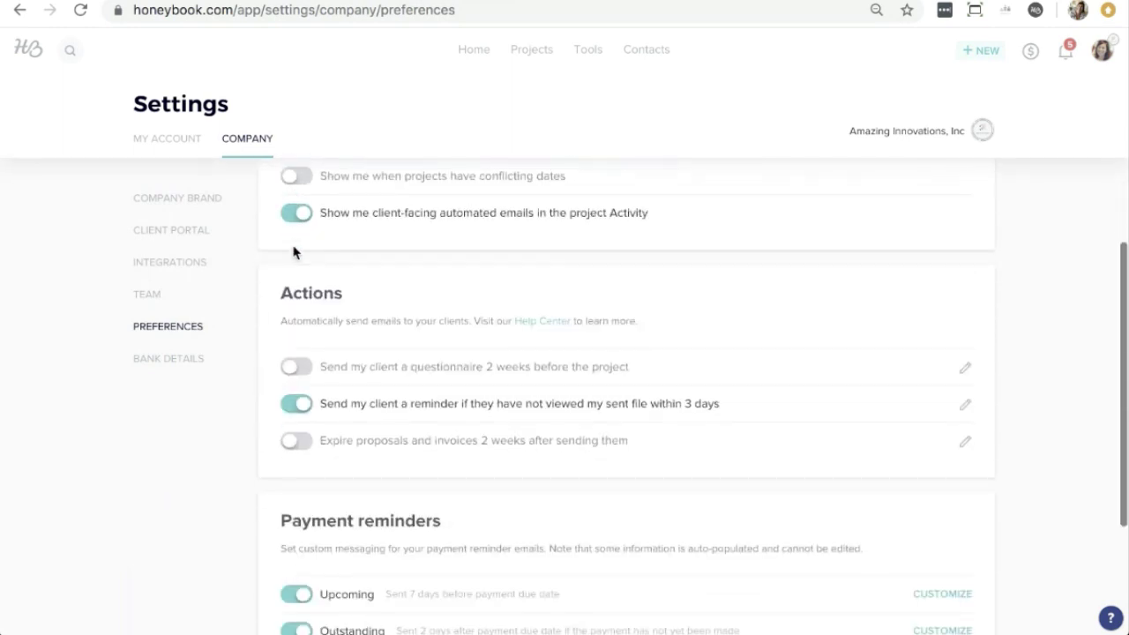
scroll(291, 247, down, 1)
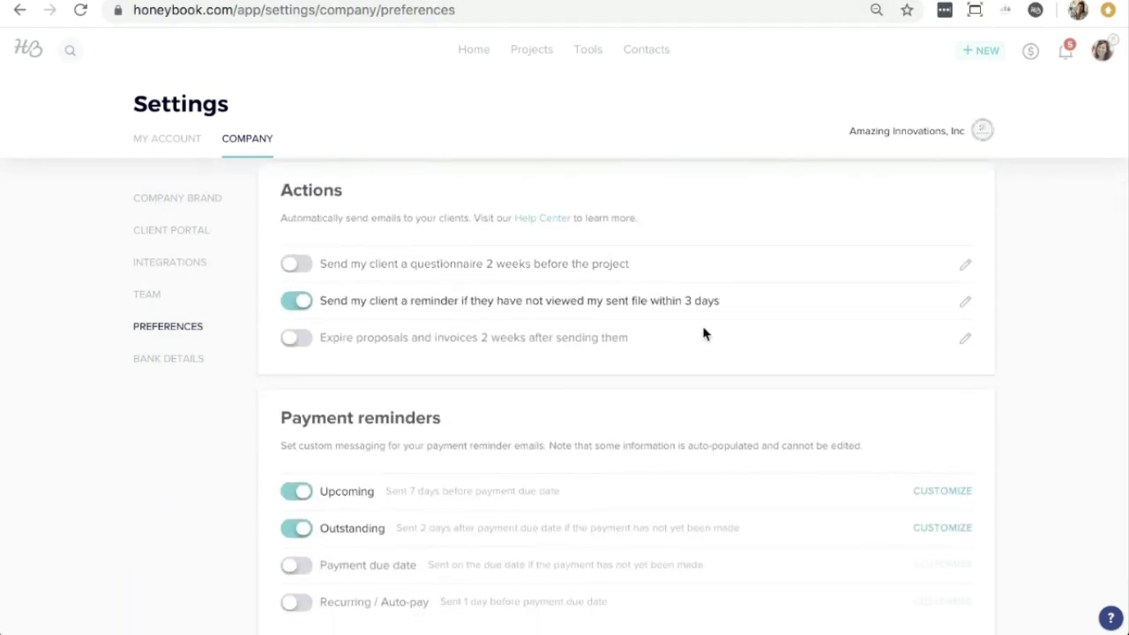
scroll(703, 330, down, 1)
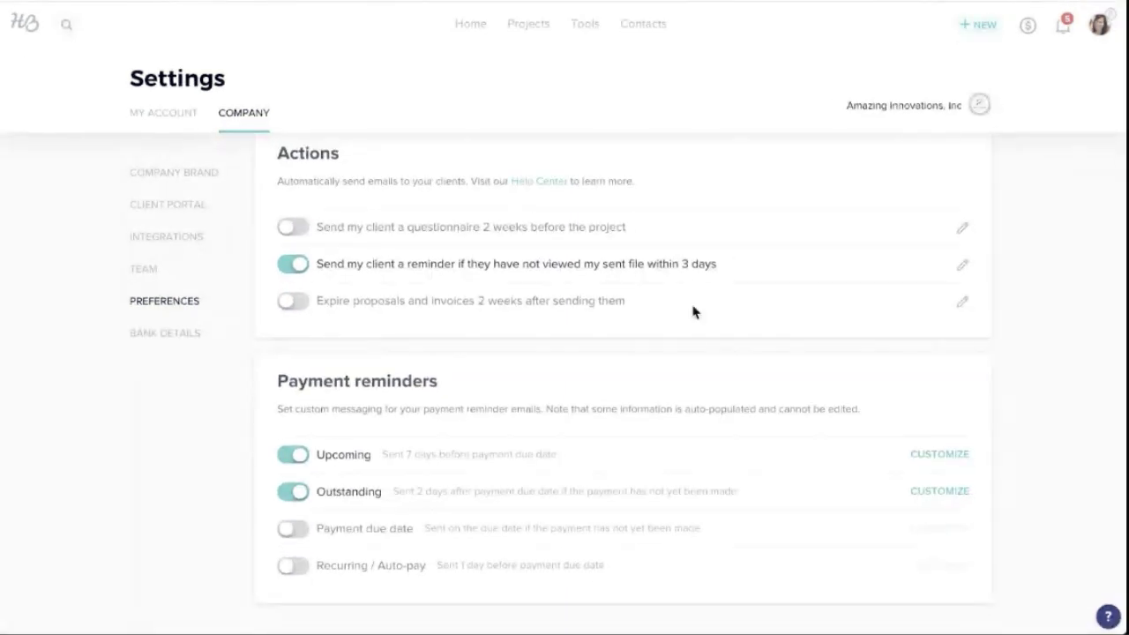
scroll(695, 312, up, 1)
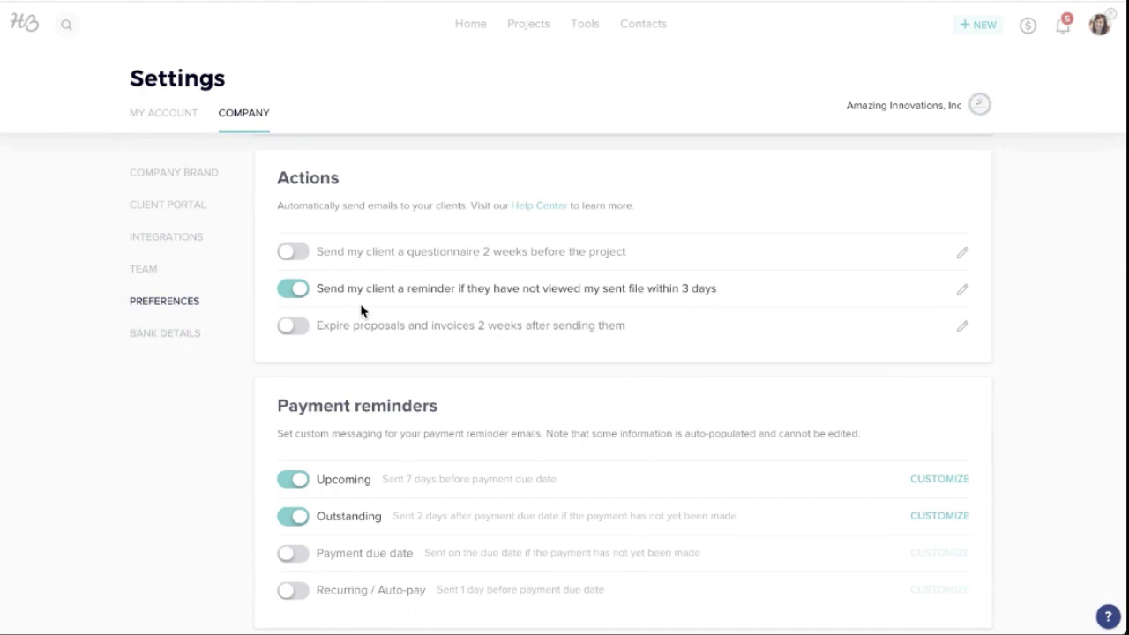
- Temporarily enable the client questionnaire action to inspect its questionnaire and email choices, then briefly enable the proposal and invoice expiry, leaving both off
click(297, 253)
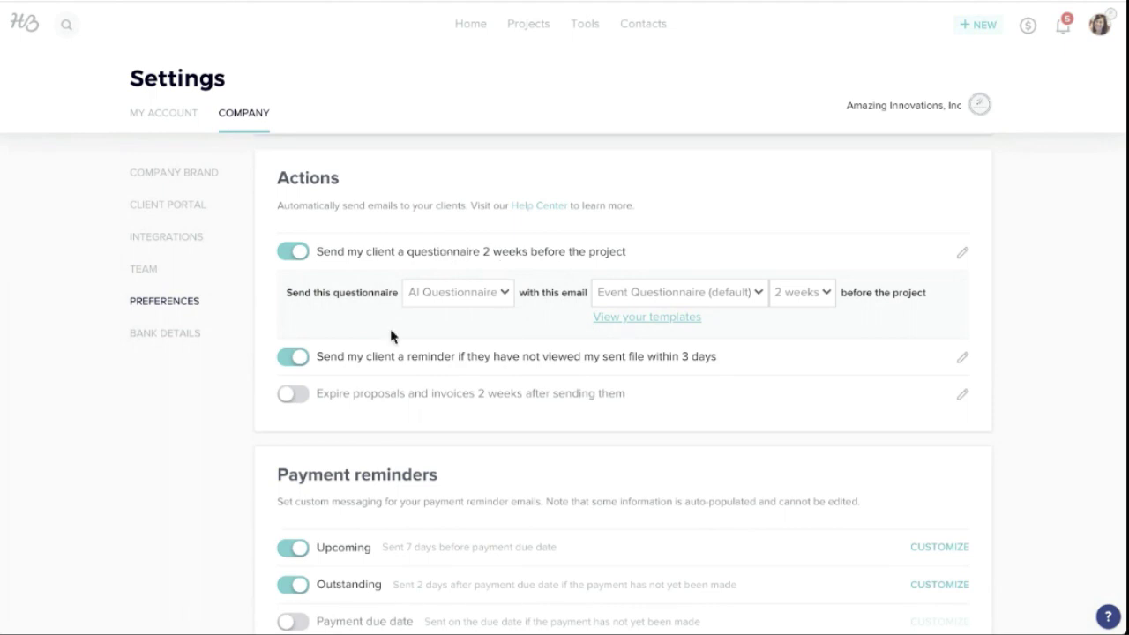
click(497, 300)
click(521, 270)
click(733, 295)
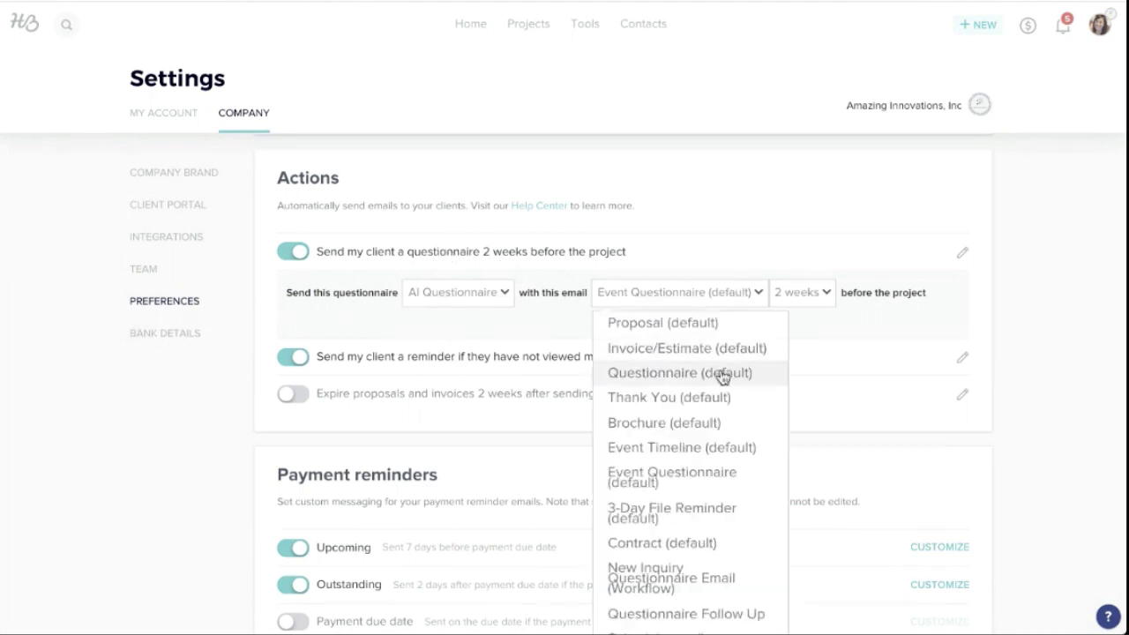
click(749, 256)
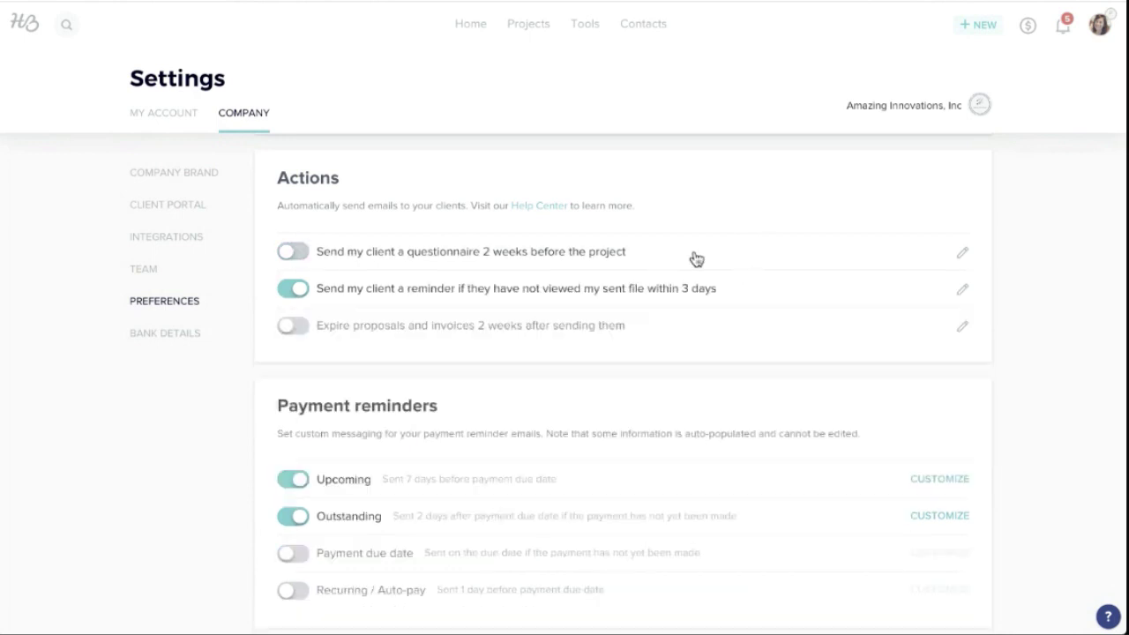
click(301, 259)
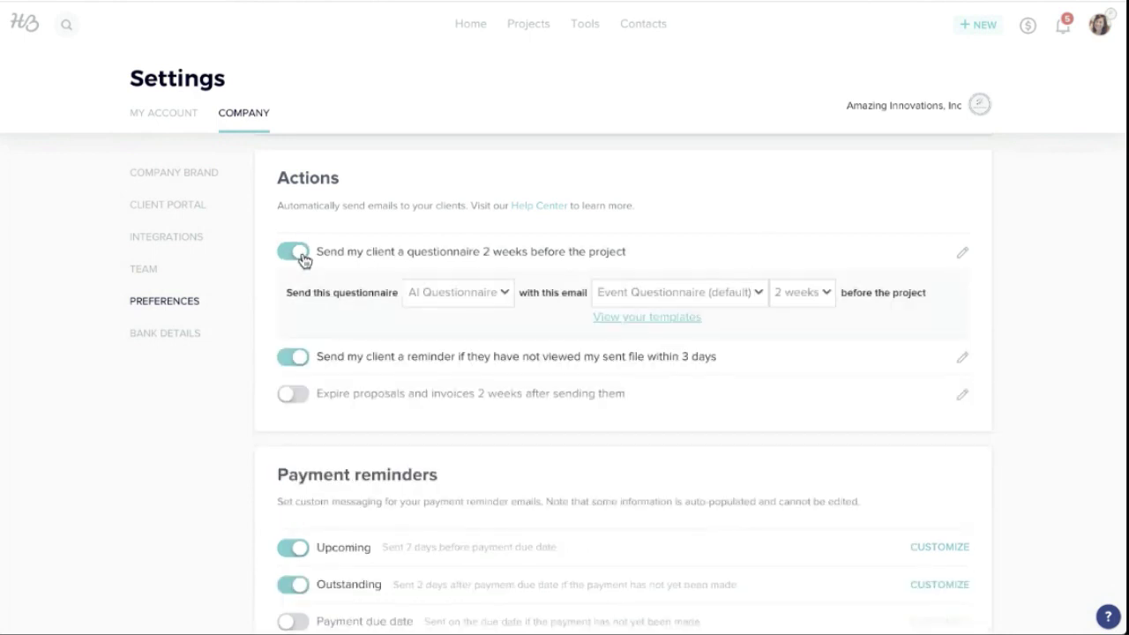
click(302, 260)
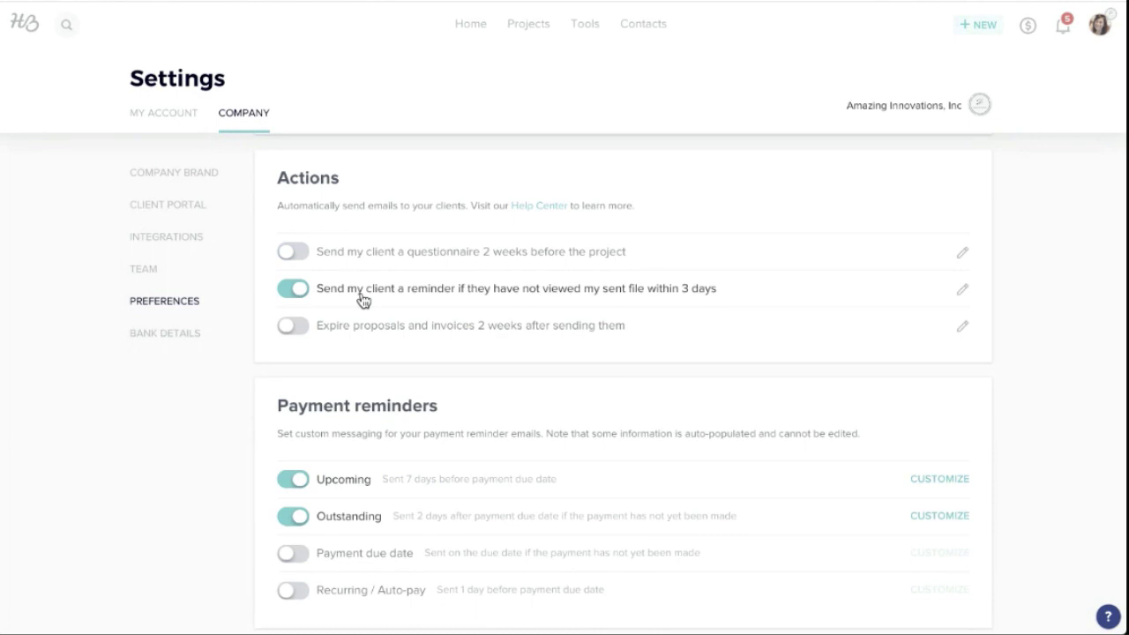
click(293, 328)
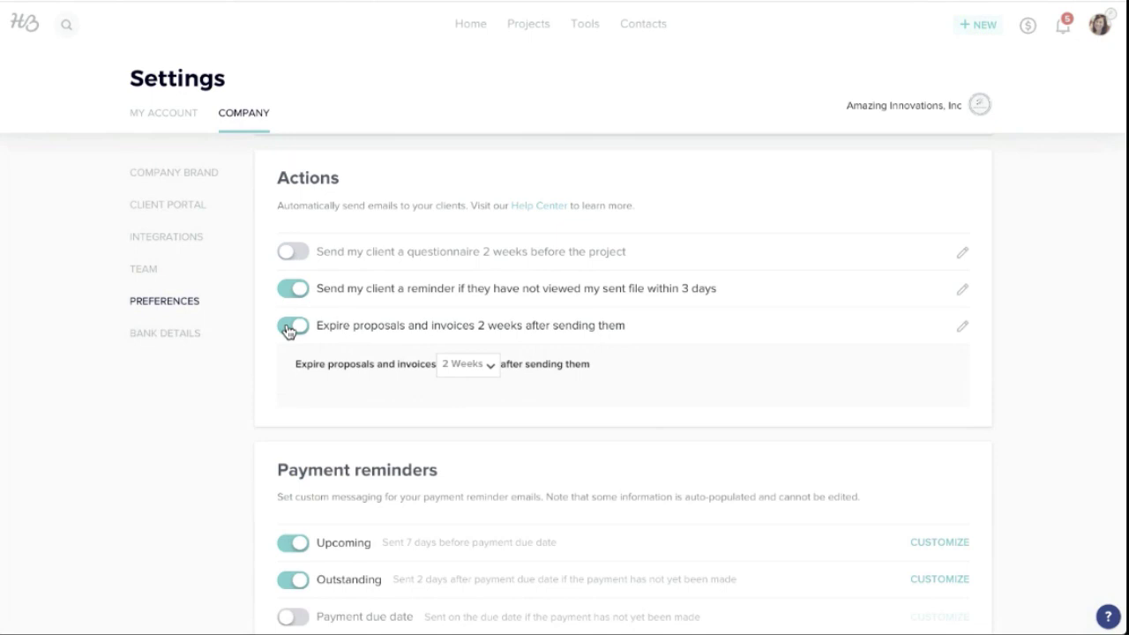
click(290, 328)
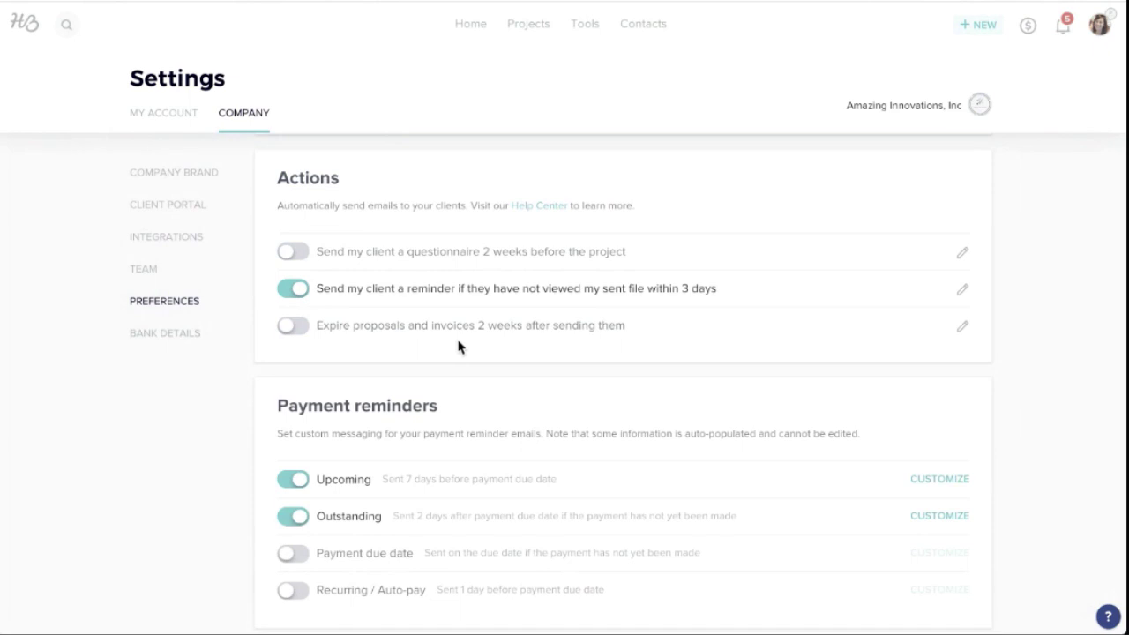
- Review the customizable email message for upcoming payment reminders and save it without edits
scroll(458, 346, down, 3)
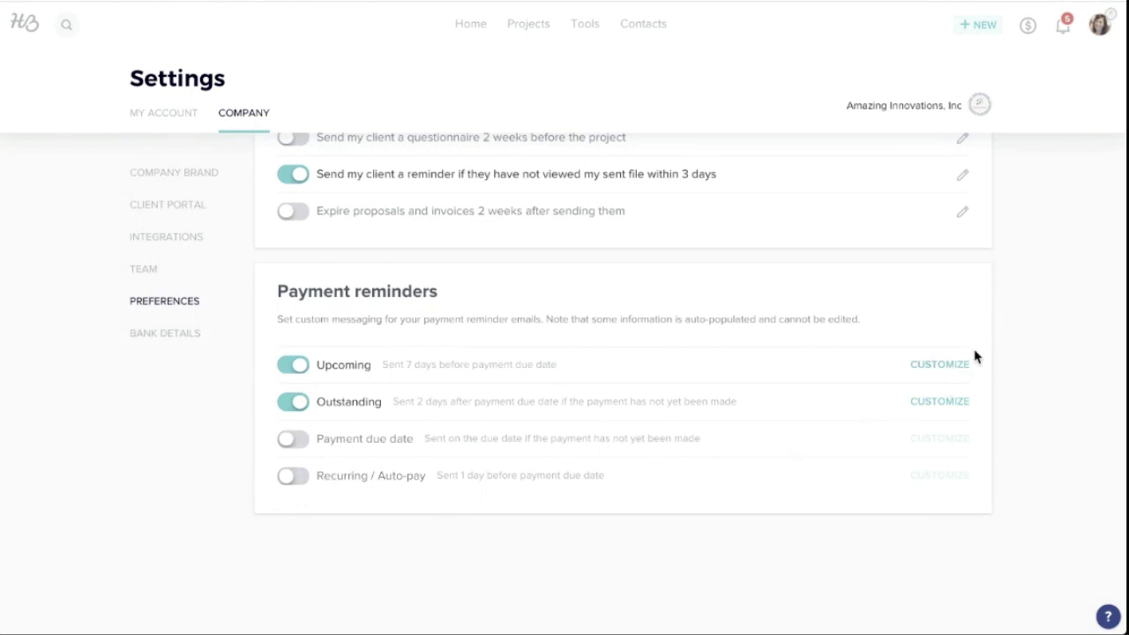
click(940, 365)
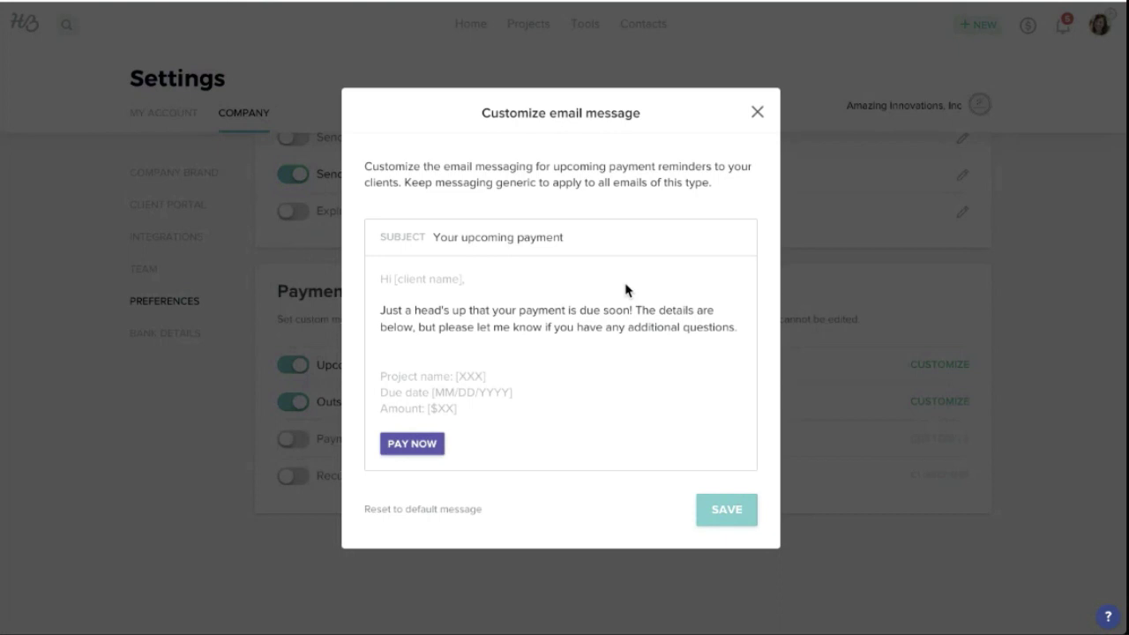
click(731, 511)
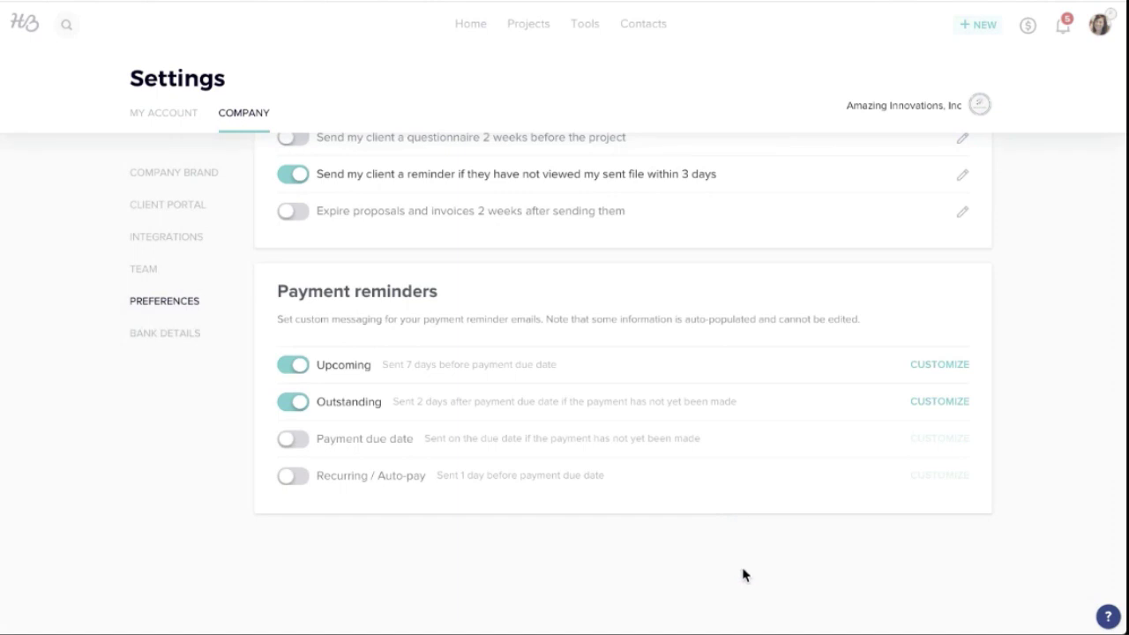
scroll(743, 575, up, 2)
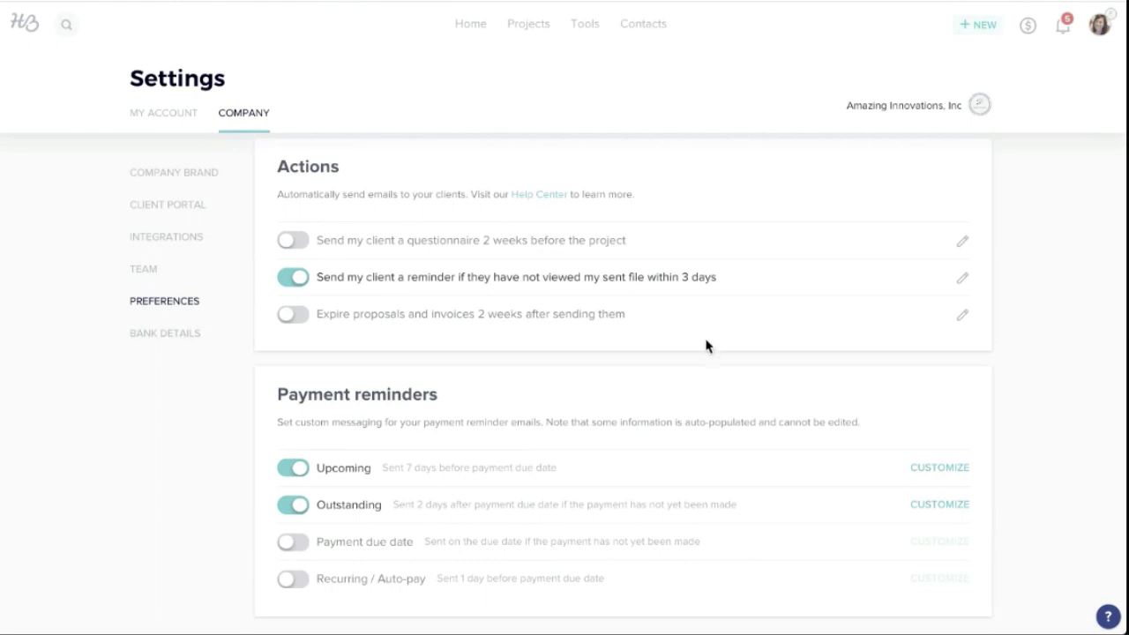
- Go to the Workflows page and create a new workflow with Send Brochure as its first step
click(587, 26)
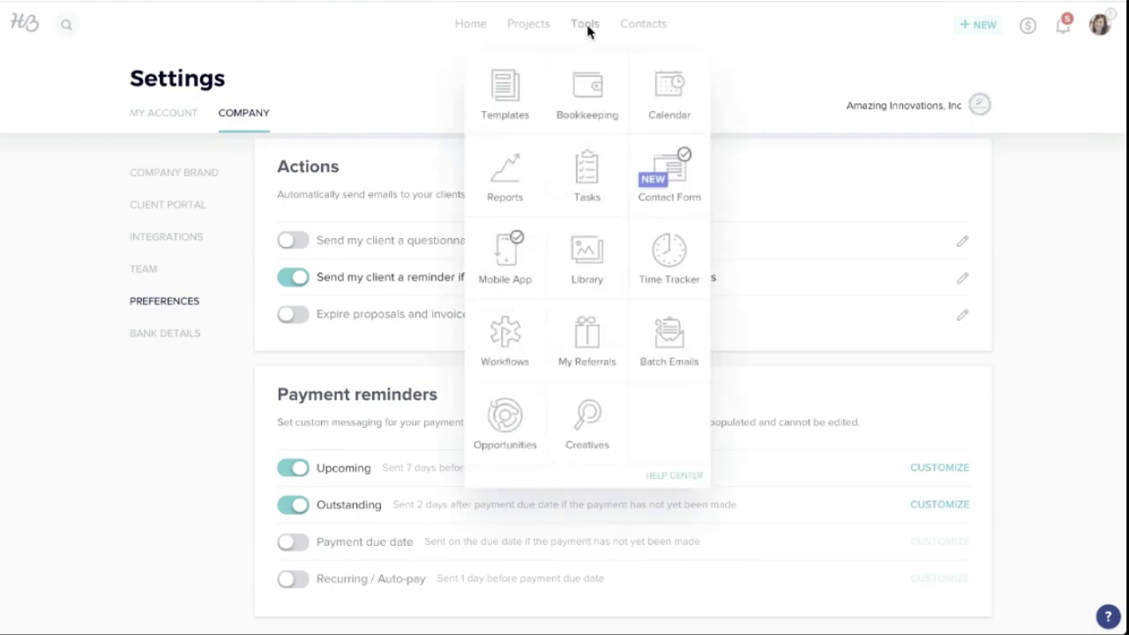
click(509, 356)
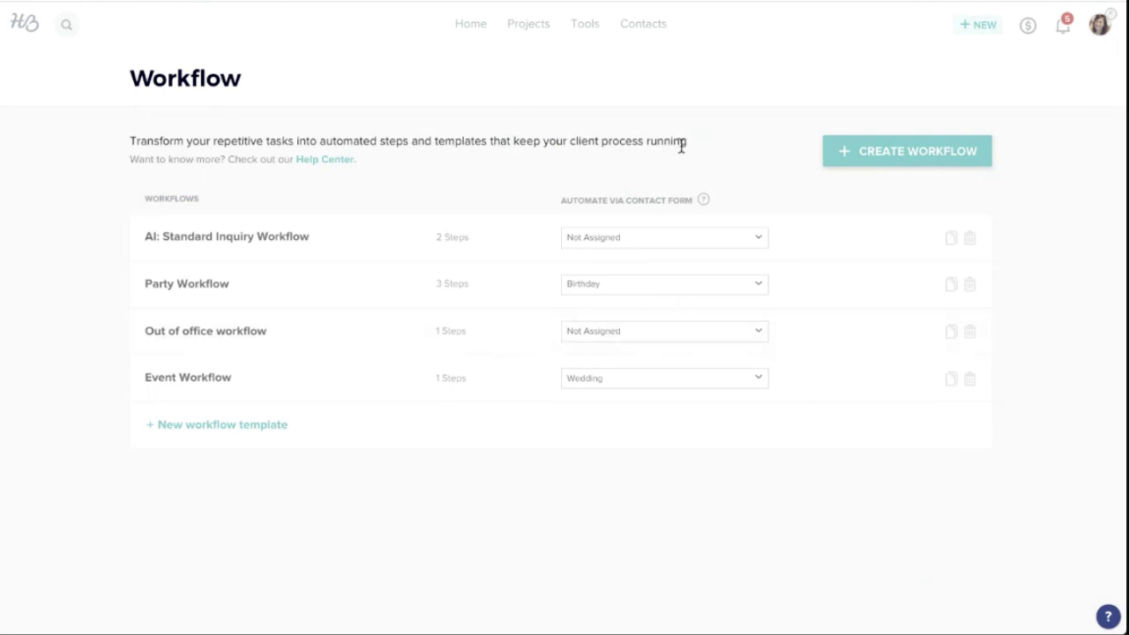
click(901, 149)
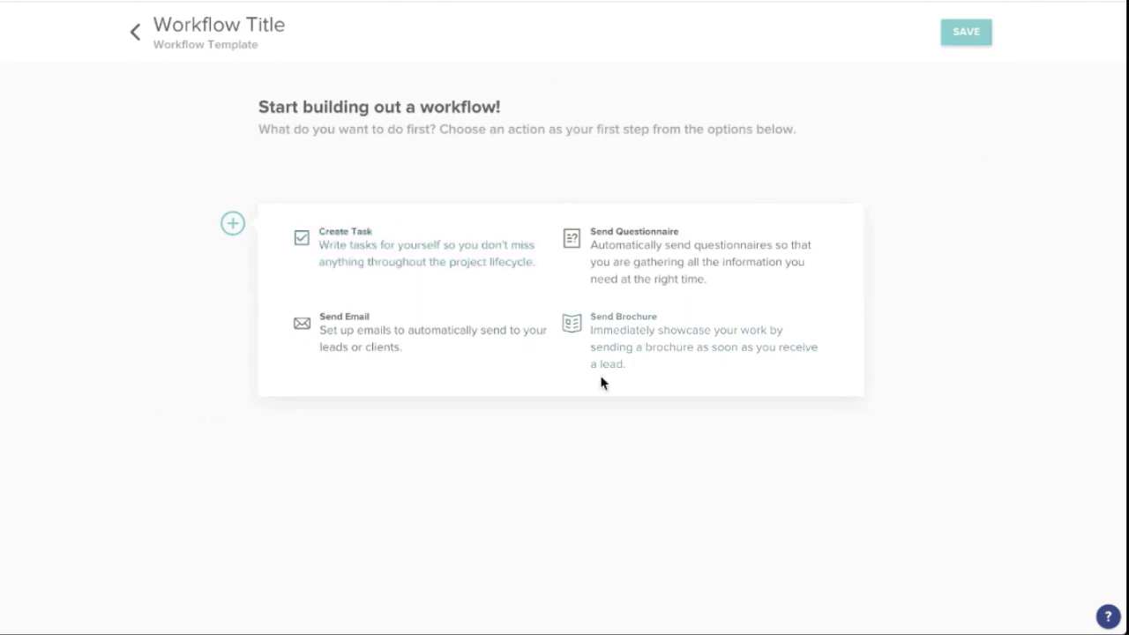
click(644, 353)
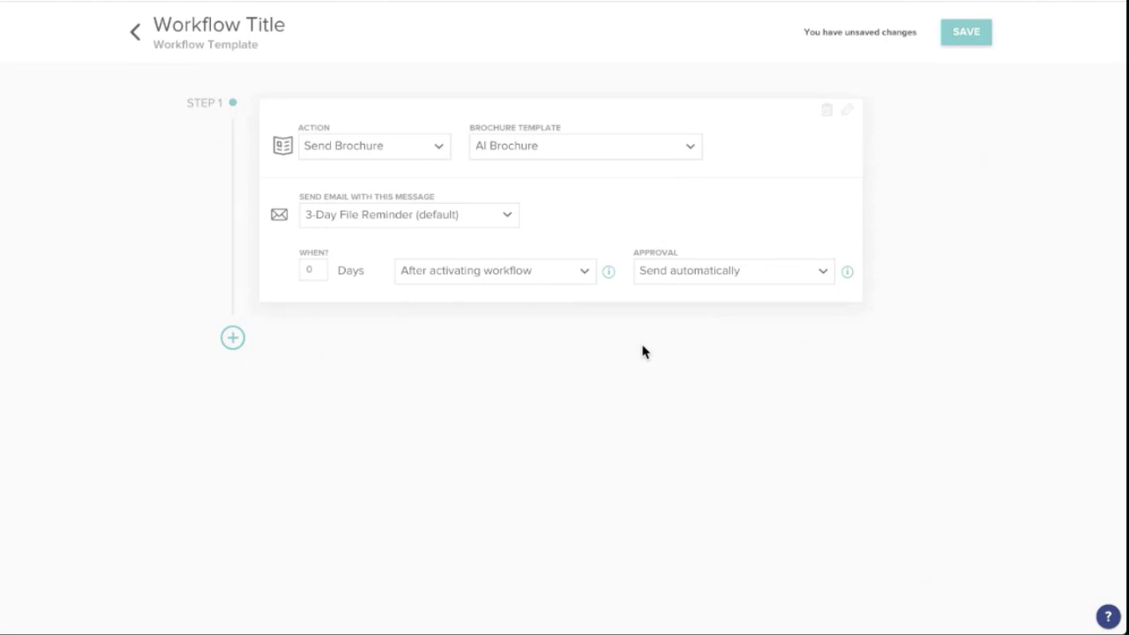
- Keep AI Brochure as the first step's brochure template and set its accompanying email to Brochure (default)
click(683, 150)
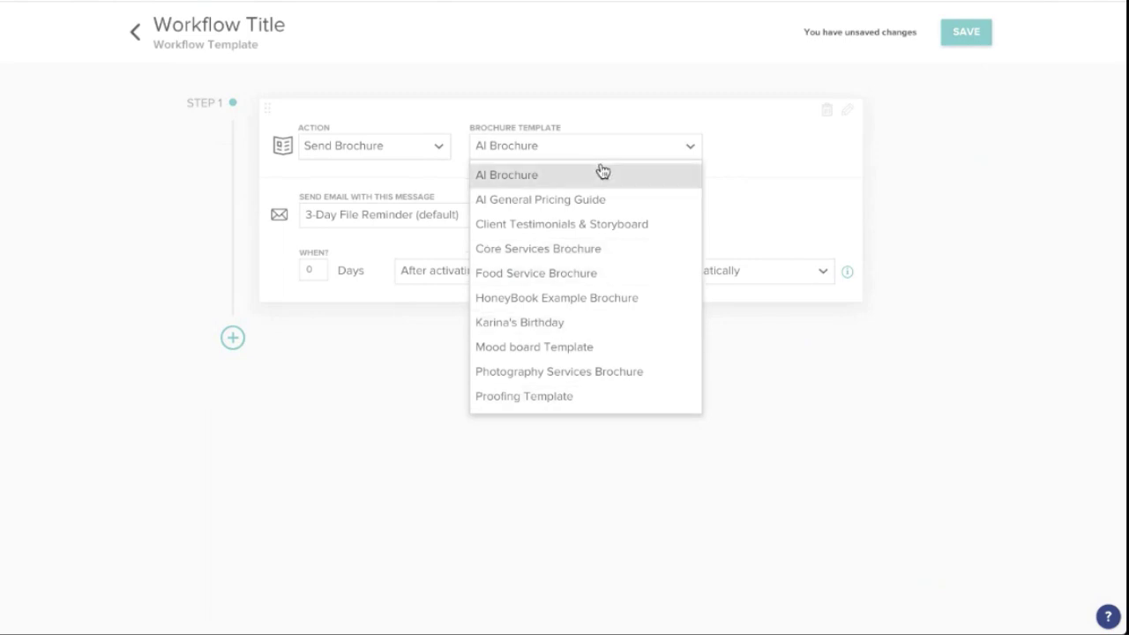
click(602, 91)
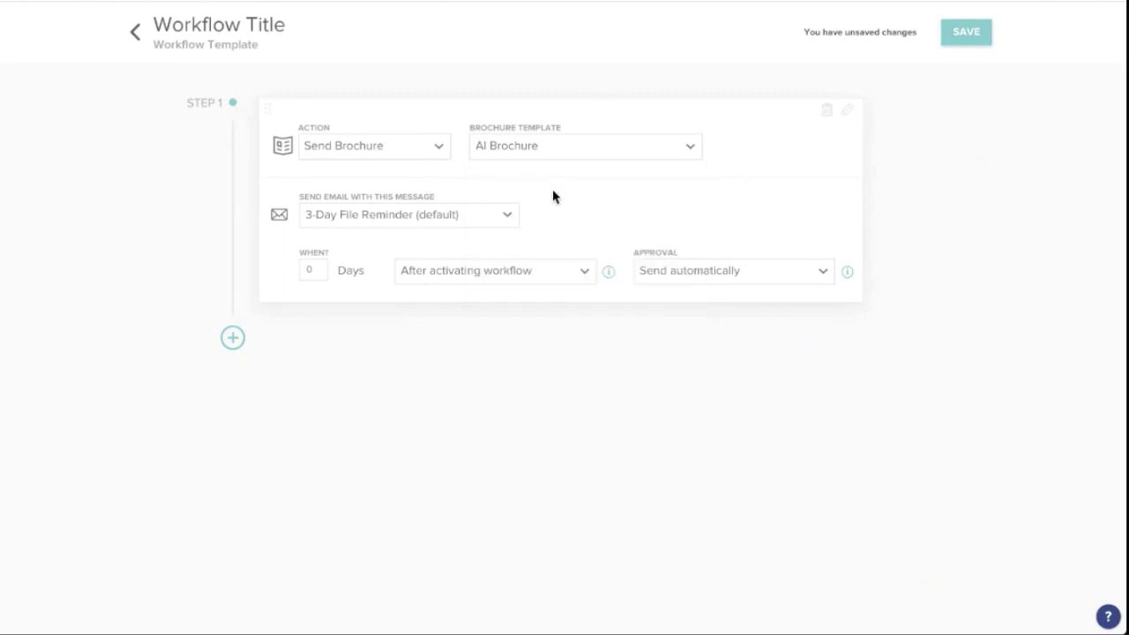
click(438, 222)
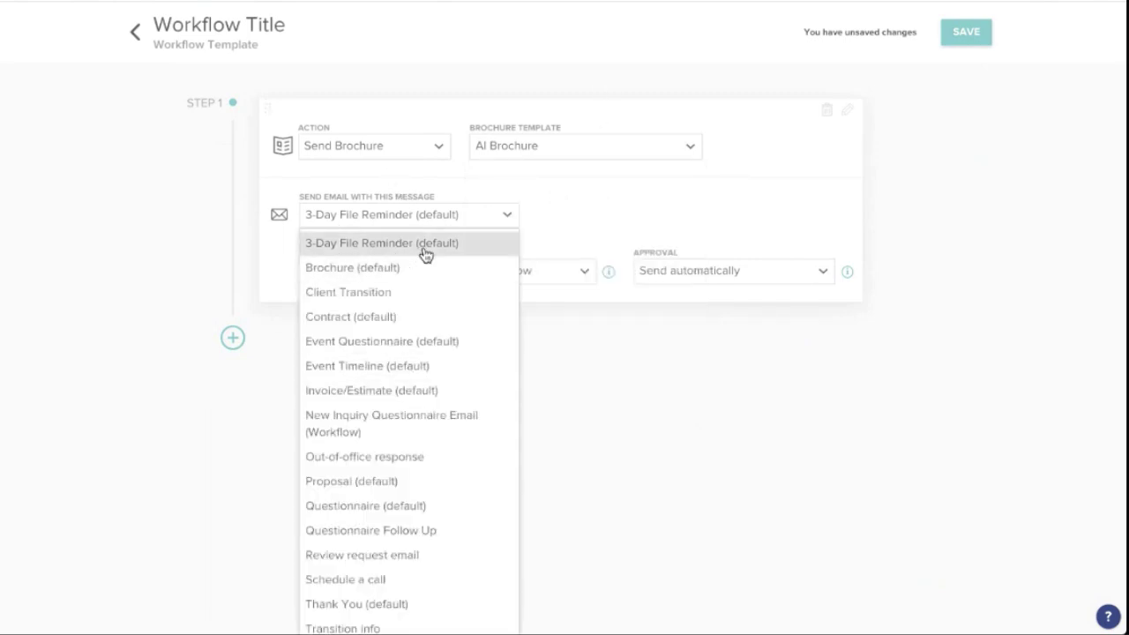
click(389, 269)
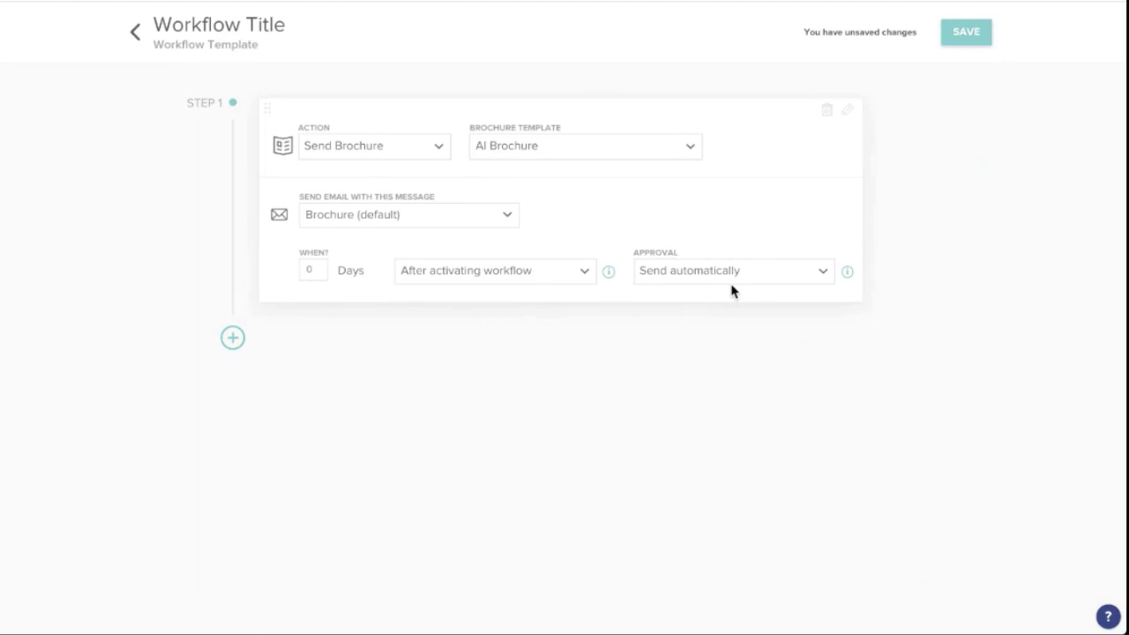
- Add a second step sending the Thank You (default) email 7 days after activating the workflow, with approval before sending
click(233, 342)
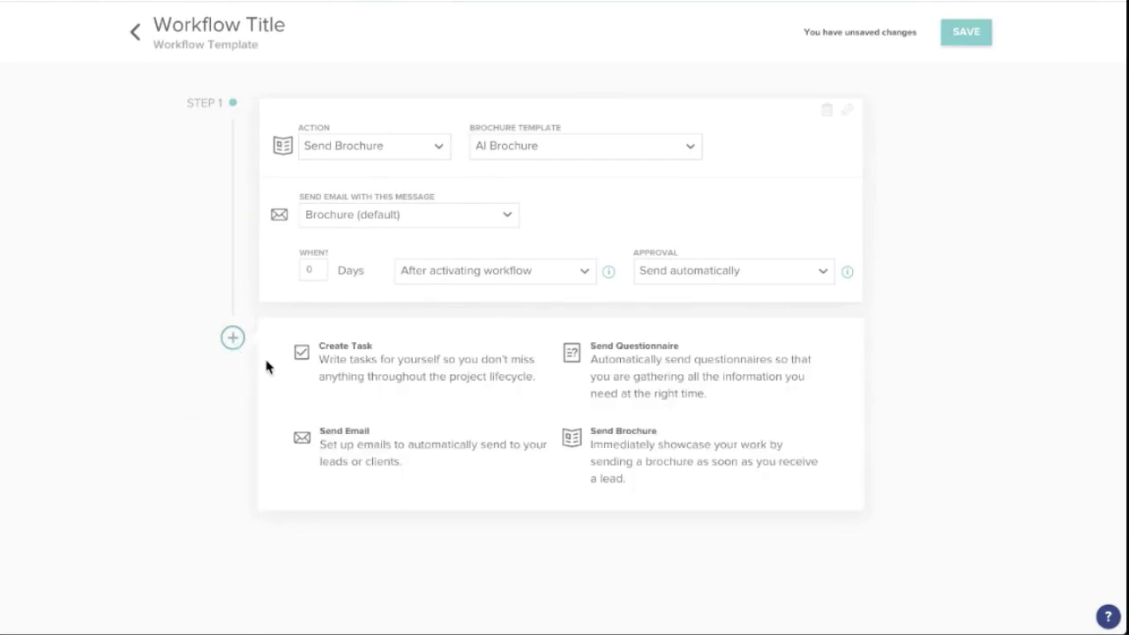
click(377, 460)
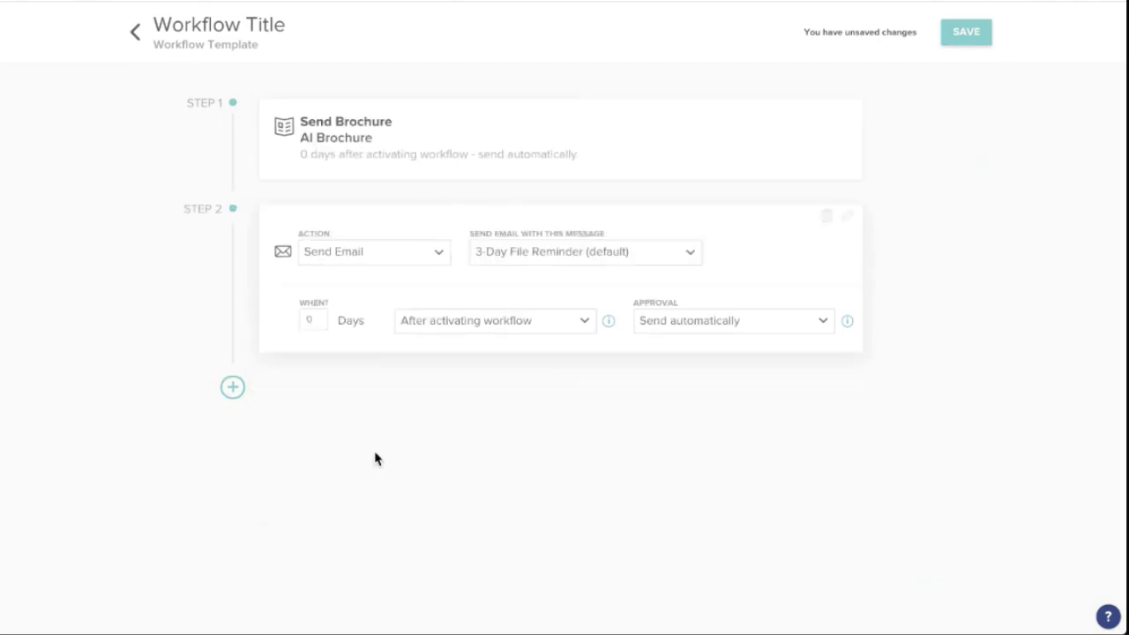
click(670, 252)
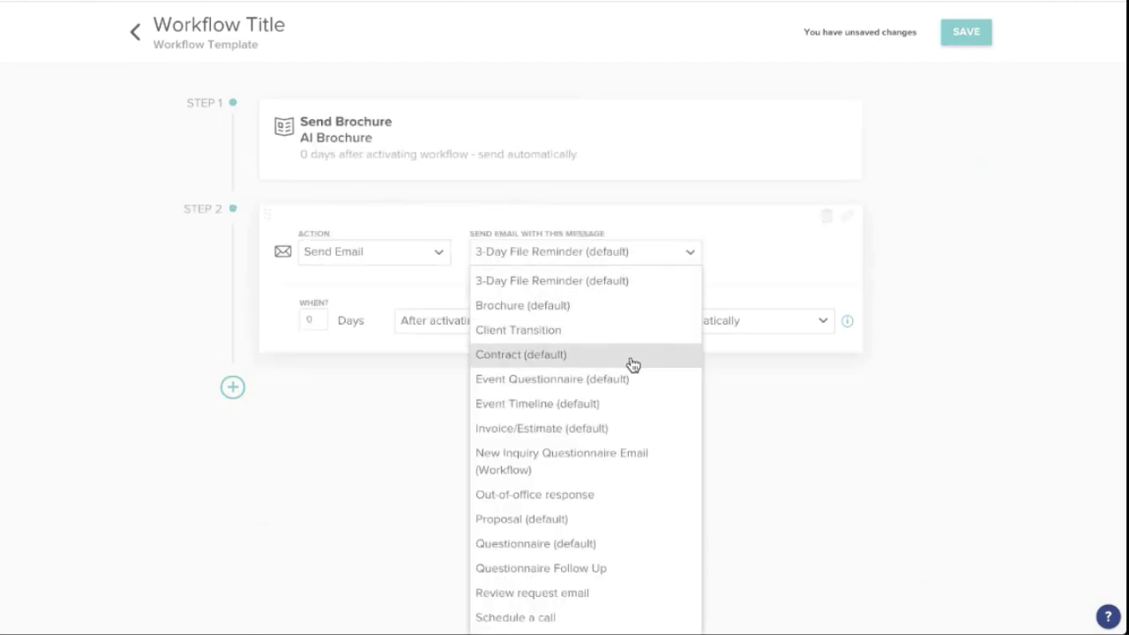
scroll(633, 364, down, 1)
scroll(632, 364, down, 2)
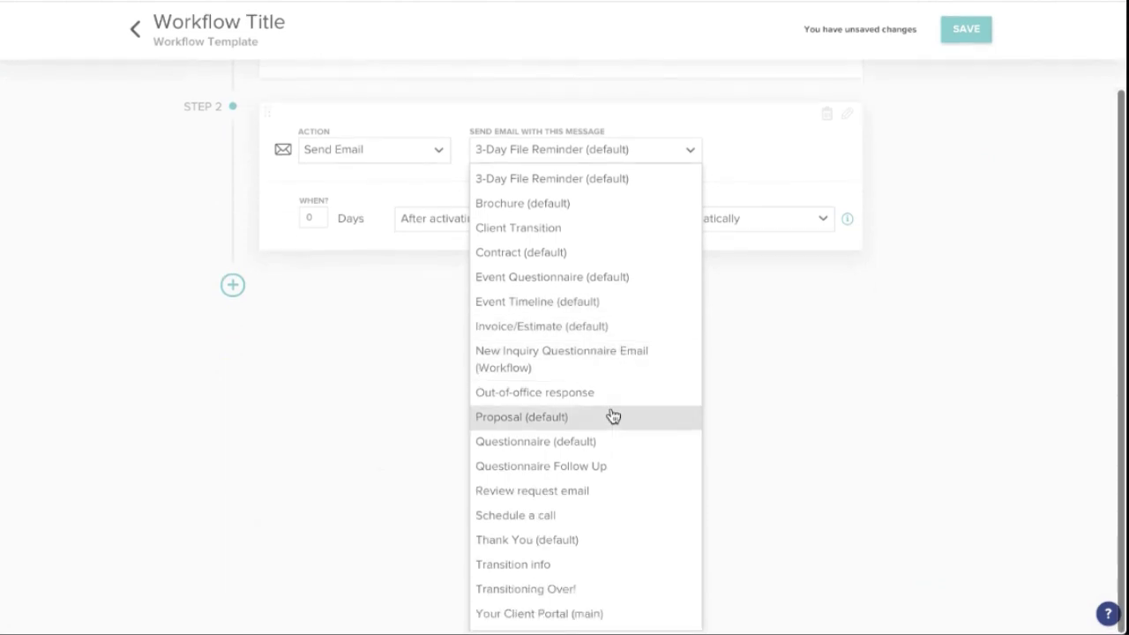
scroll(557, 441, up, 2)
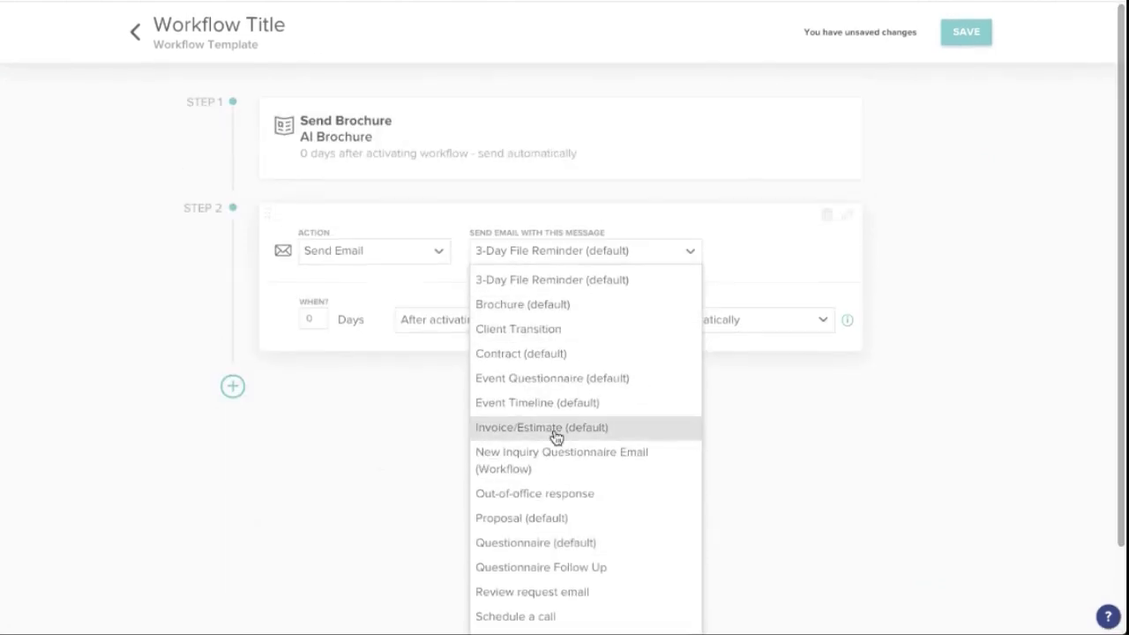
scroll(617, 497, down, 3)
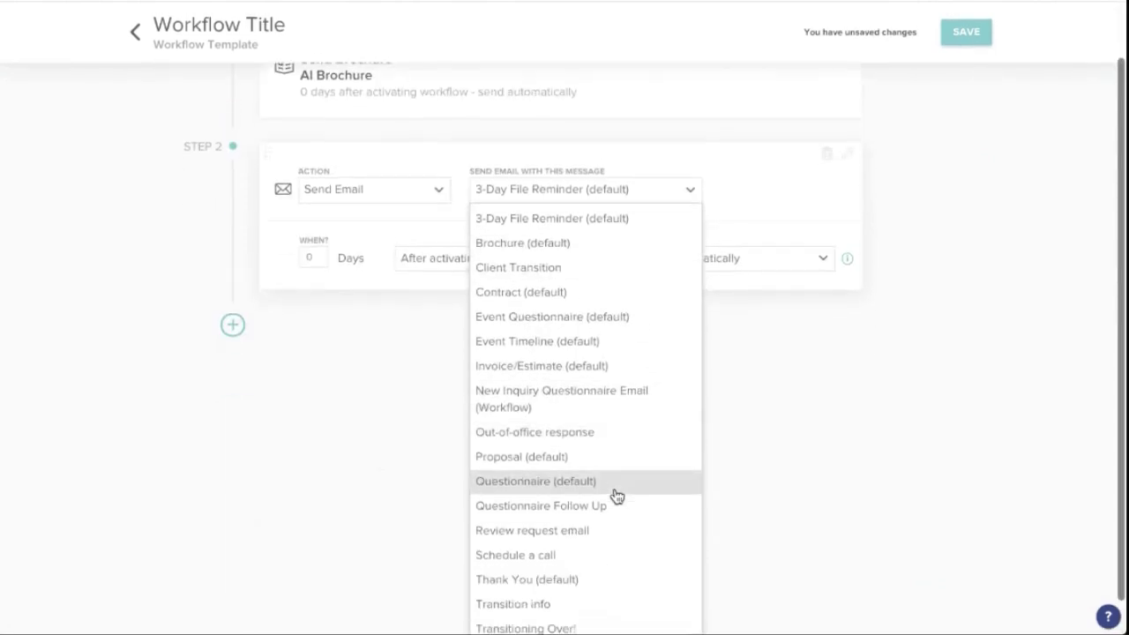
click(592, 544)
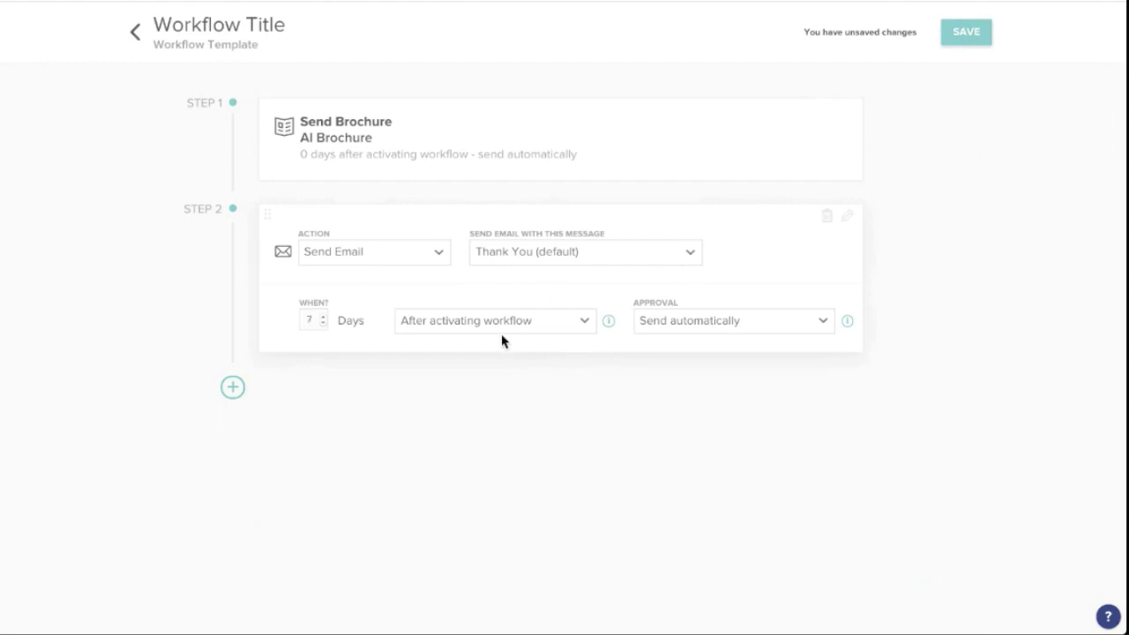
click(747, 333)
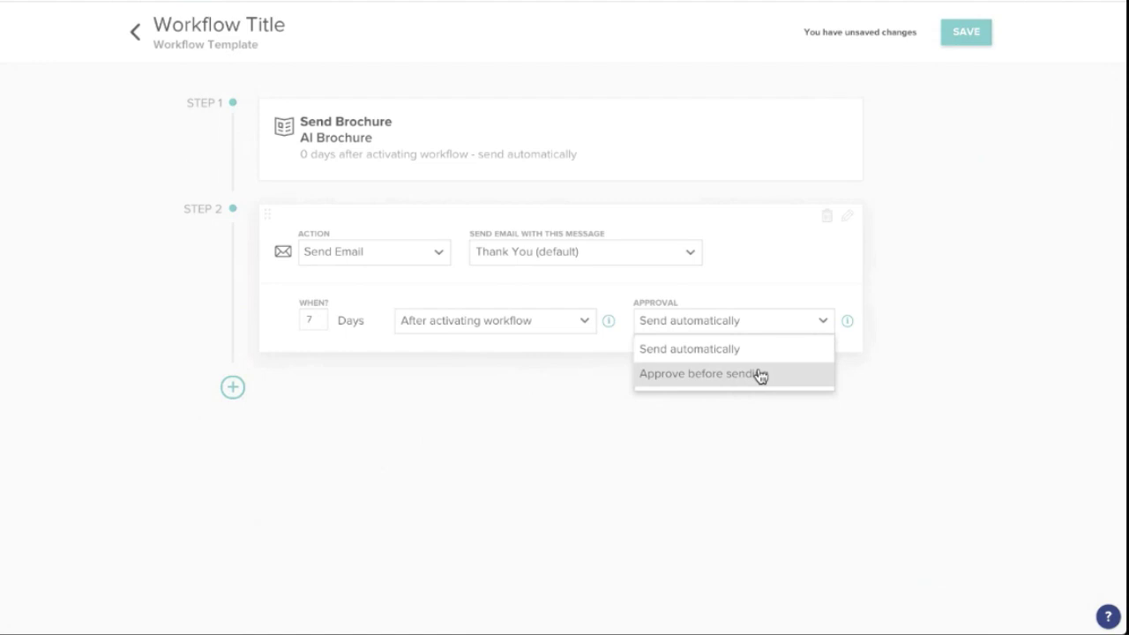
click(719, 375)
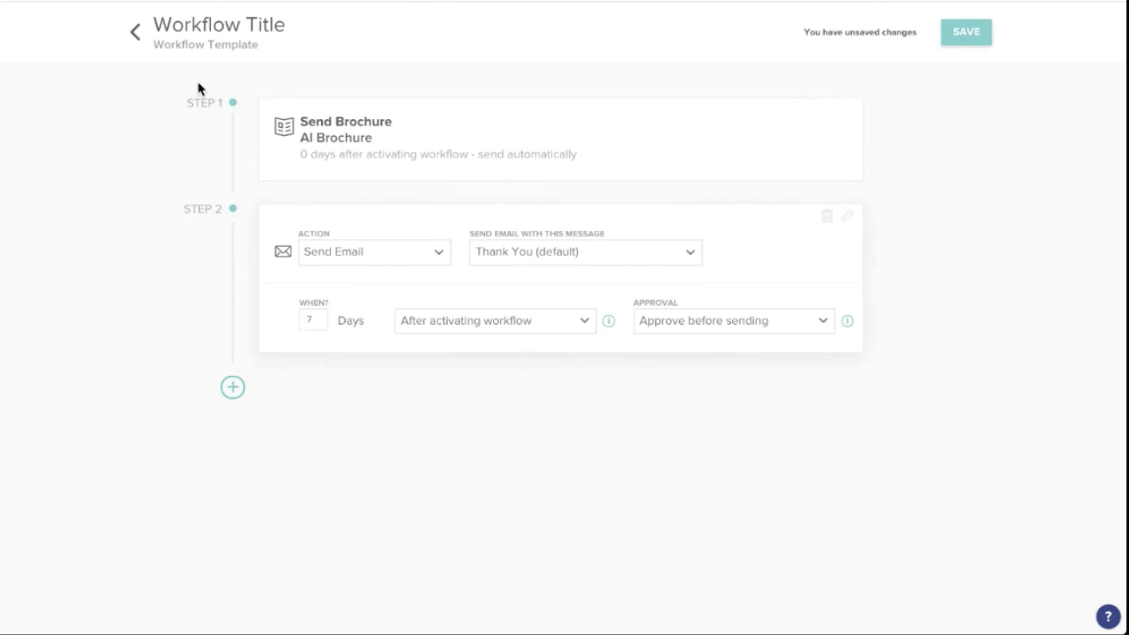
- Name the workflow template "Inquiry Workflow"
triple_click(208, 26)
text(Inqui)
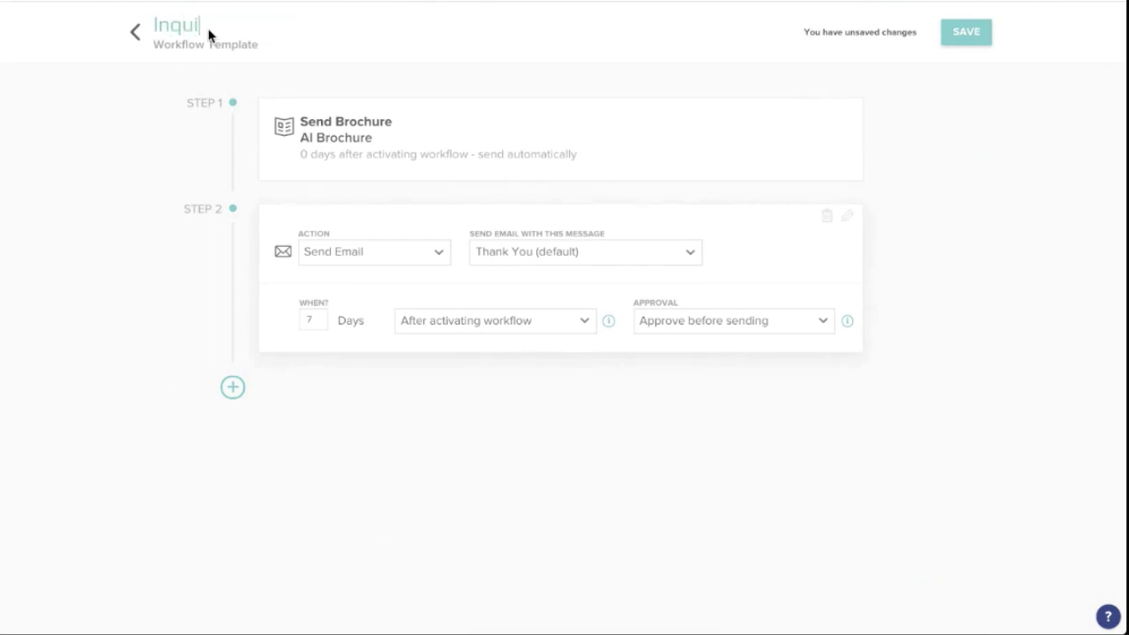
text(ry Workflow)
click(533, 87)
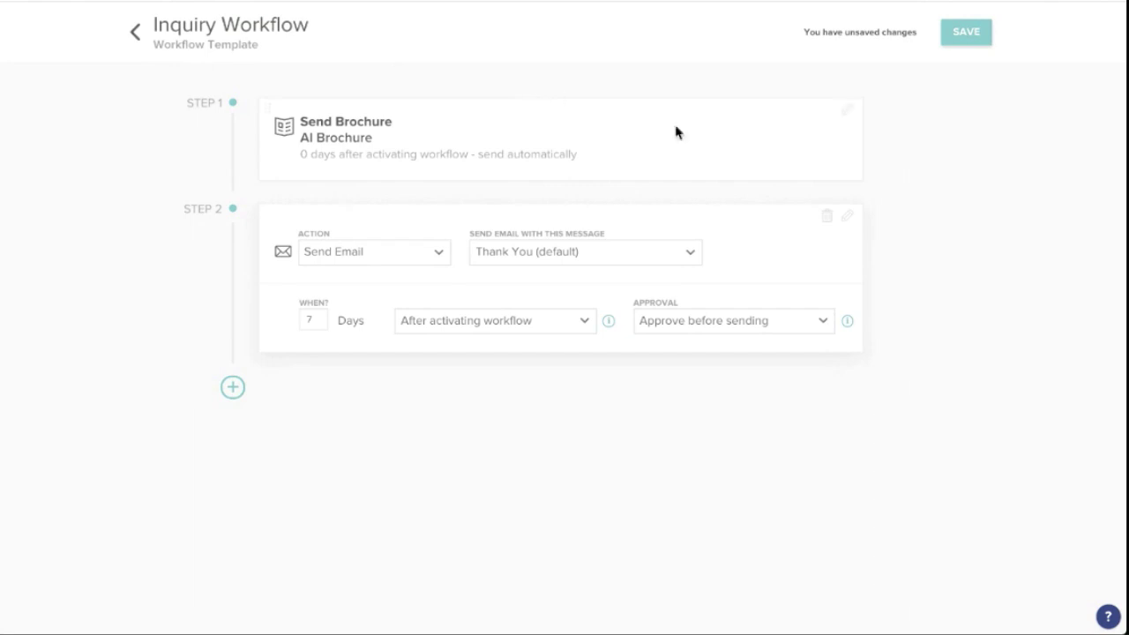
- Save the Inquiry Workflow template and return to the list of workflows
click(976, 41)
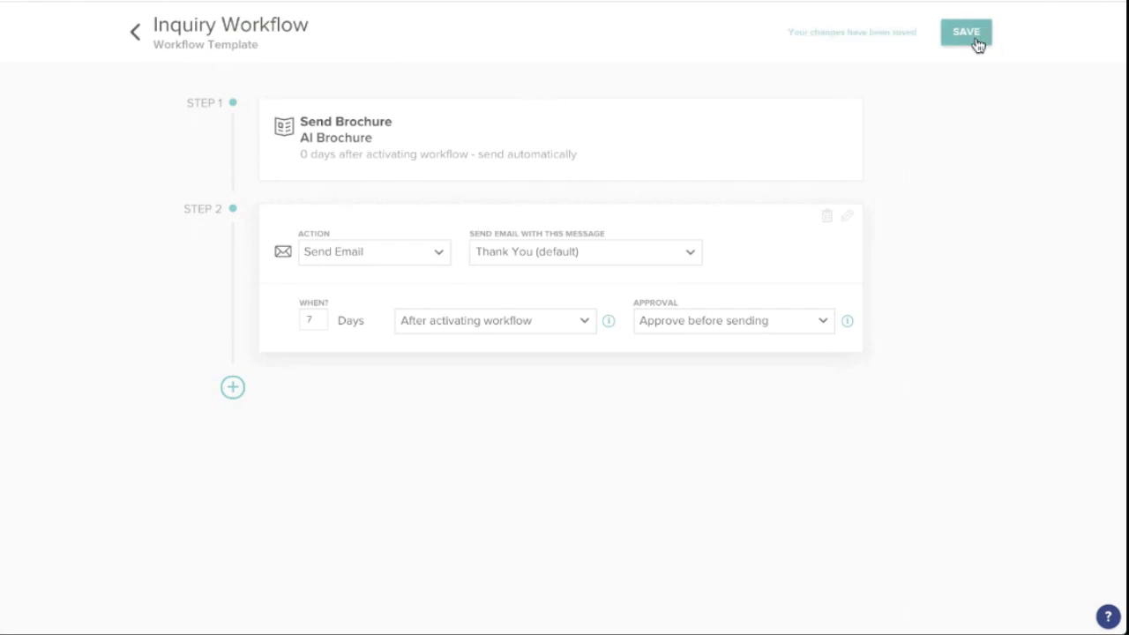
click(137, 34)
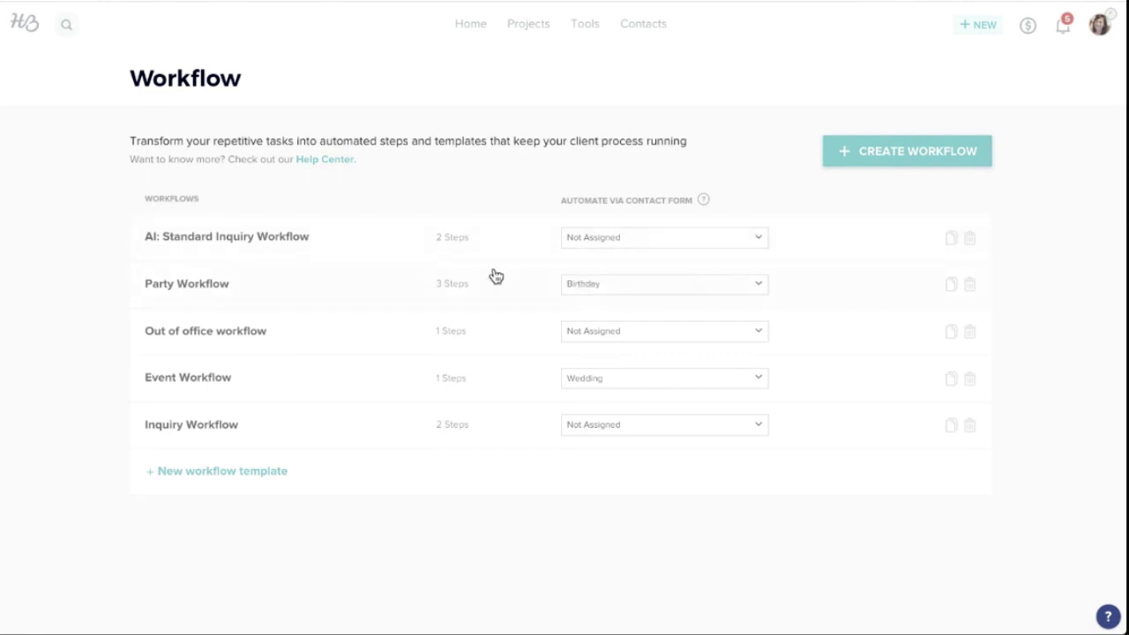
- Check which project types are automated through the contact form for the Party Workflow and the Event Workflow
click(751, 287)
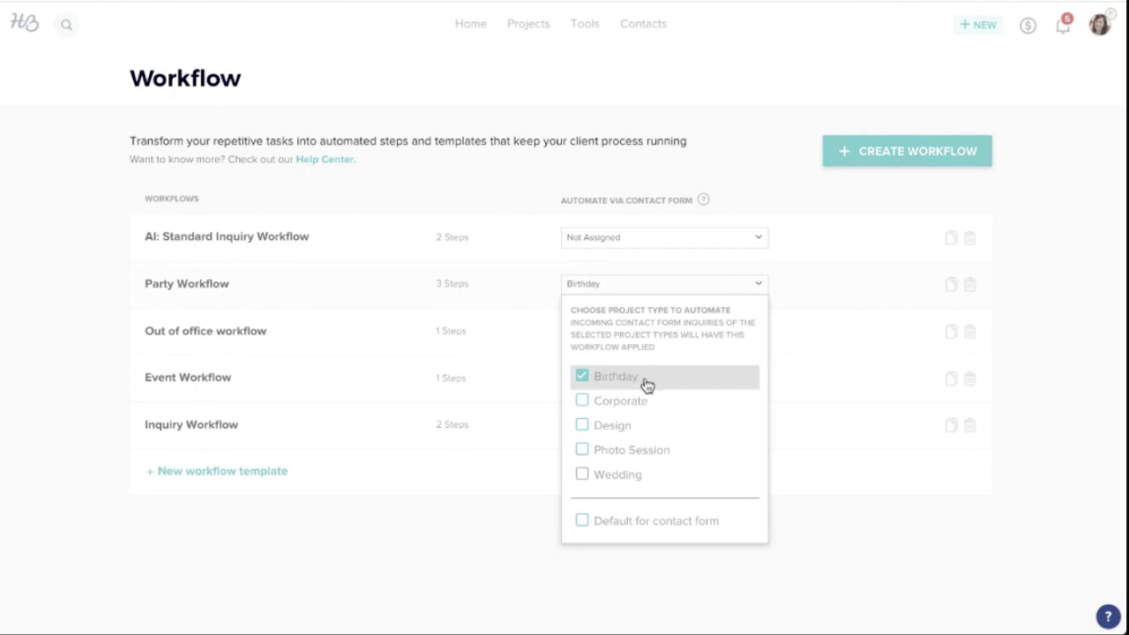
click(903, 574)
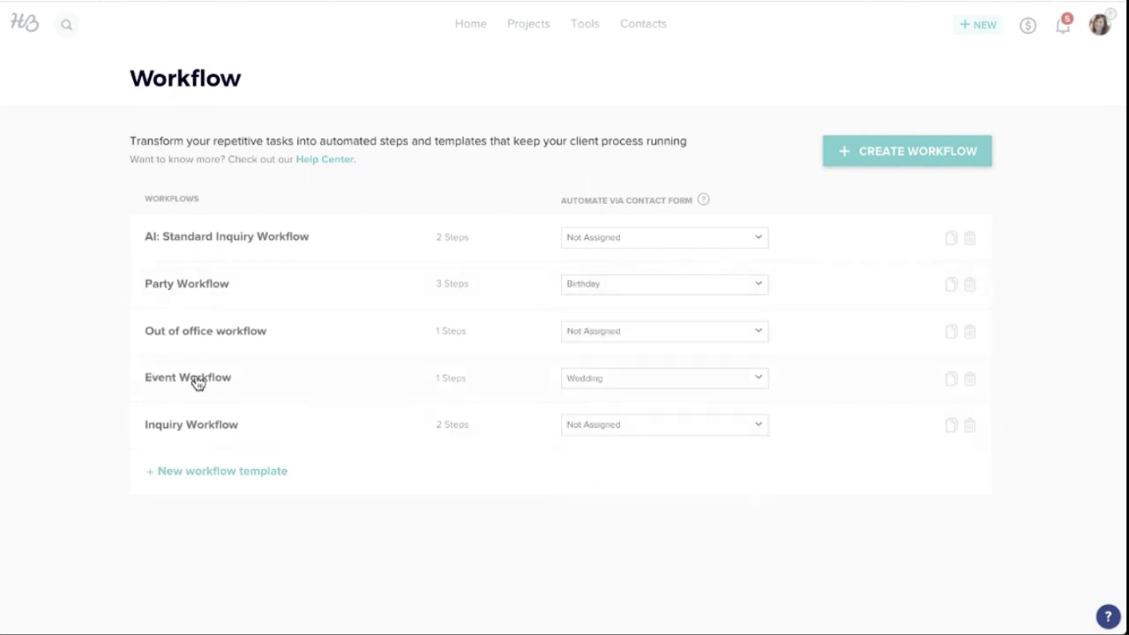
click(640, 382)
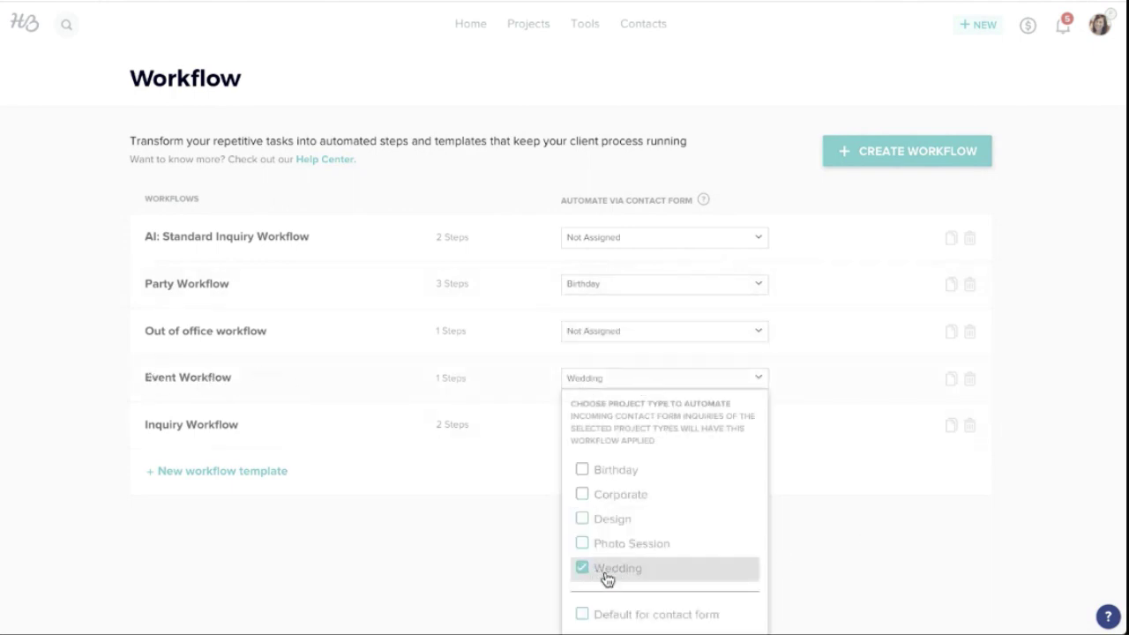
click(893, 556)
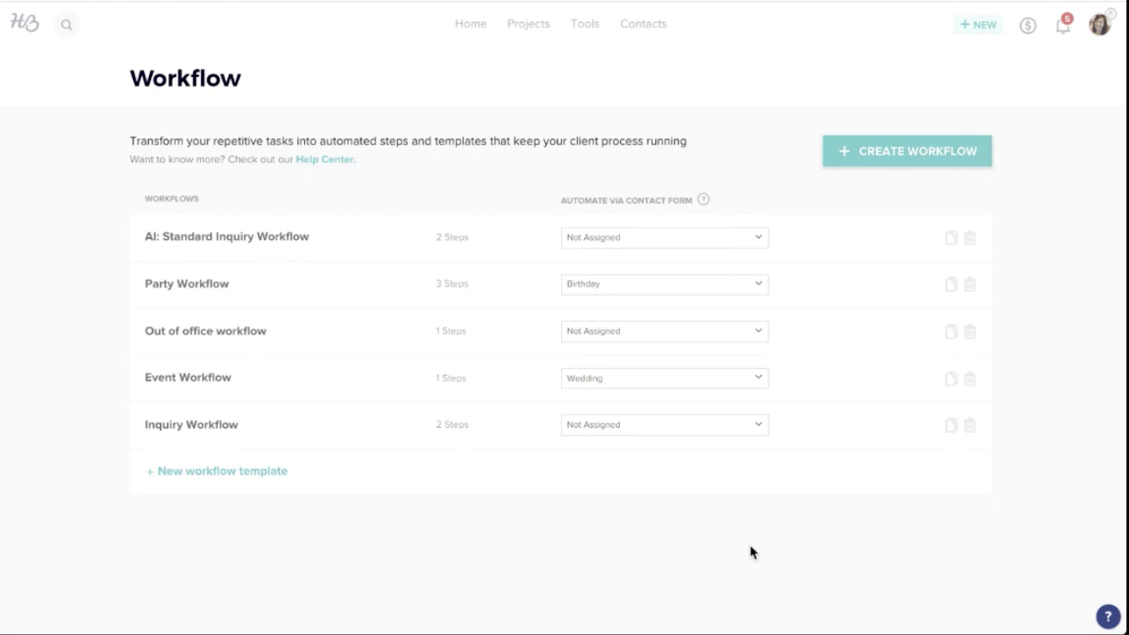
- Assign the Inquiry Workflow as the default for contact form inquiries
click(749, 436)
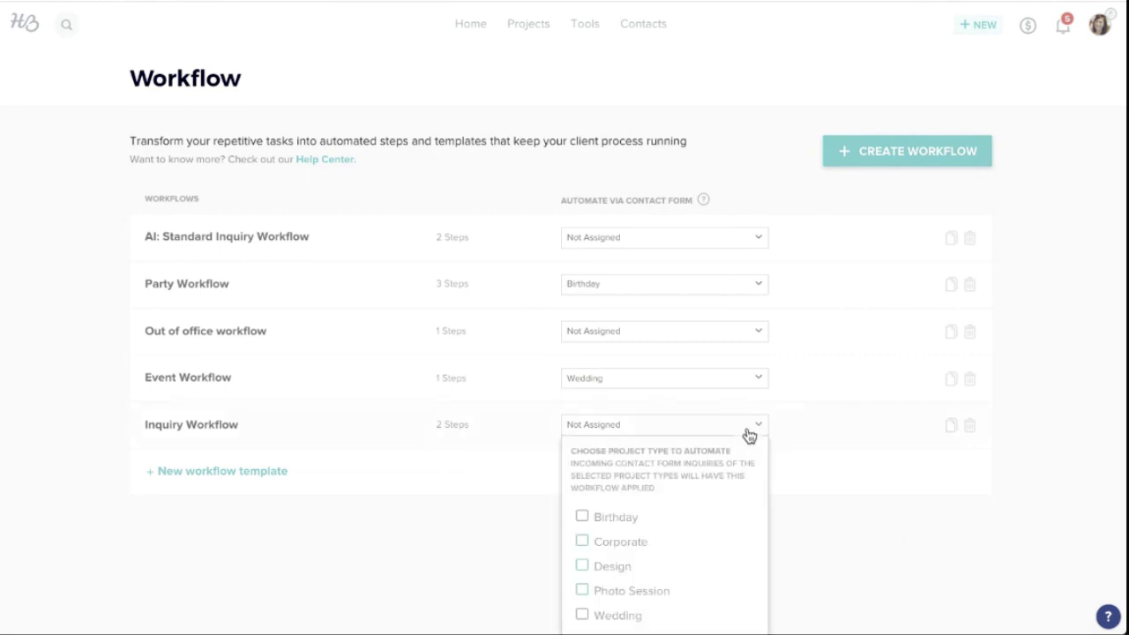
scroll(834, 503, down, 1)
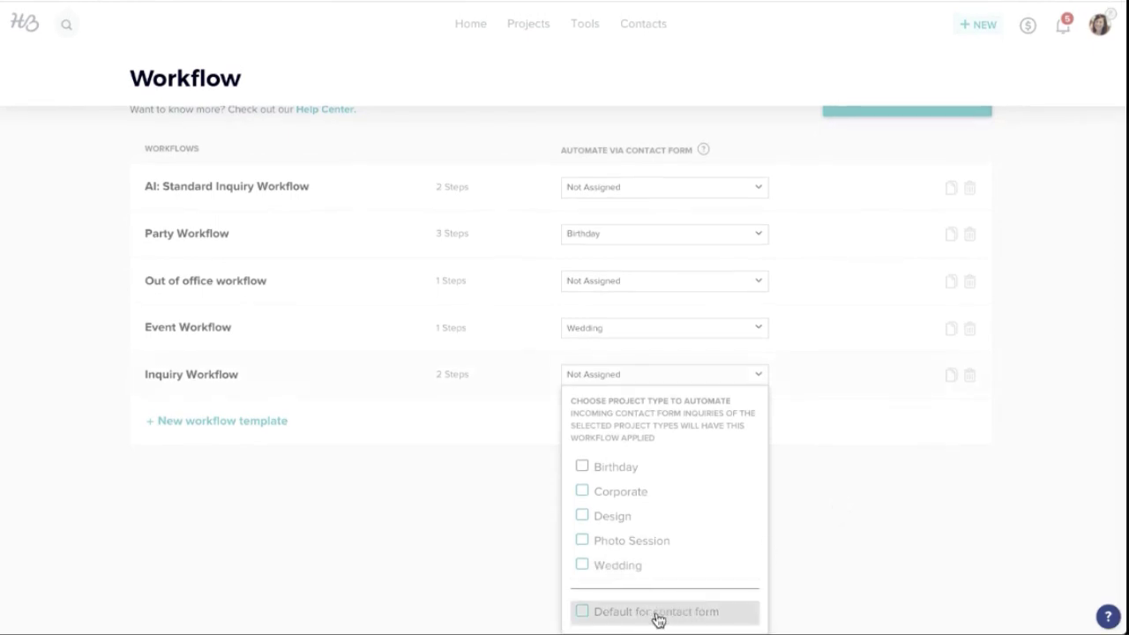
click(583, 613)
click(486, 578)
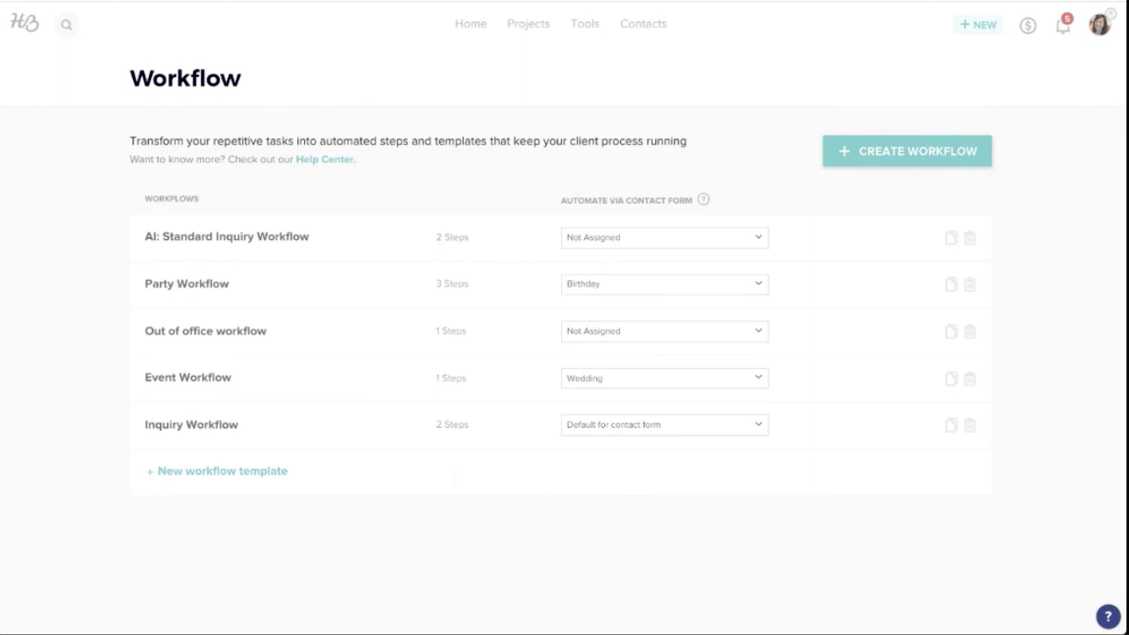
- Open Reports and review the 2019 monthly chart of files sent and booked and the project totals
click(585, 30)
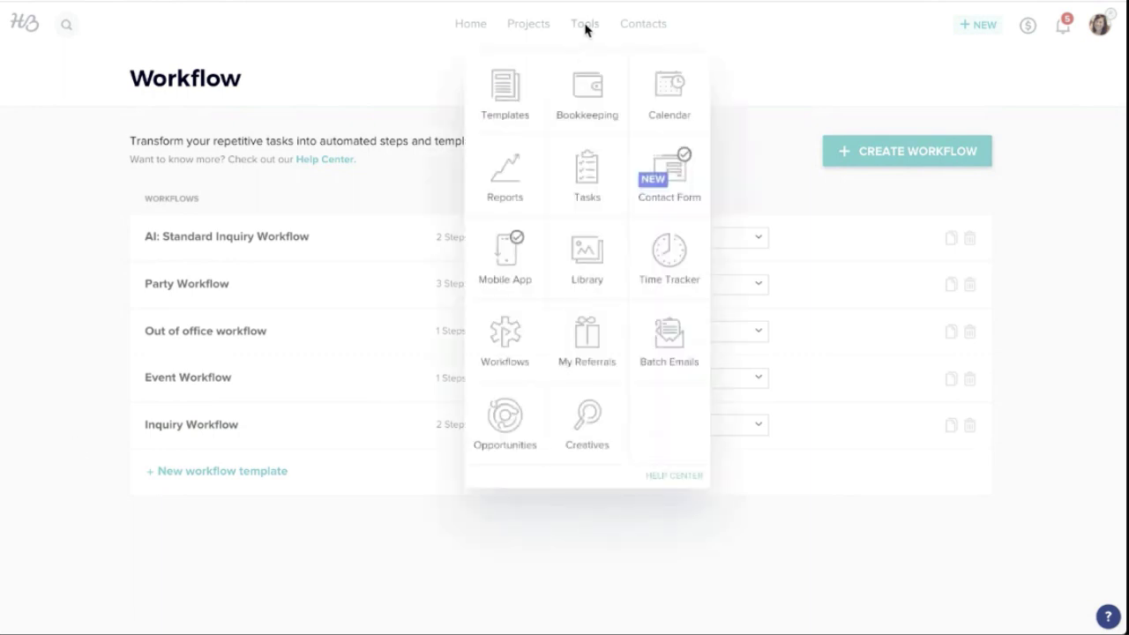
click(496, 194)
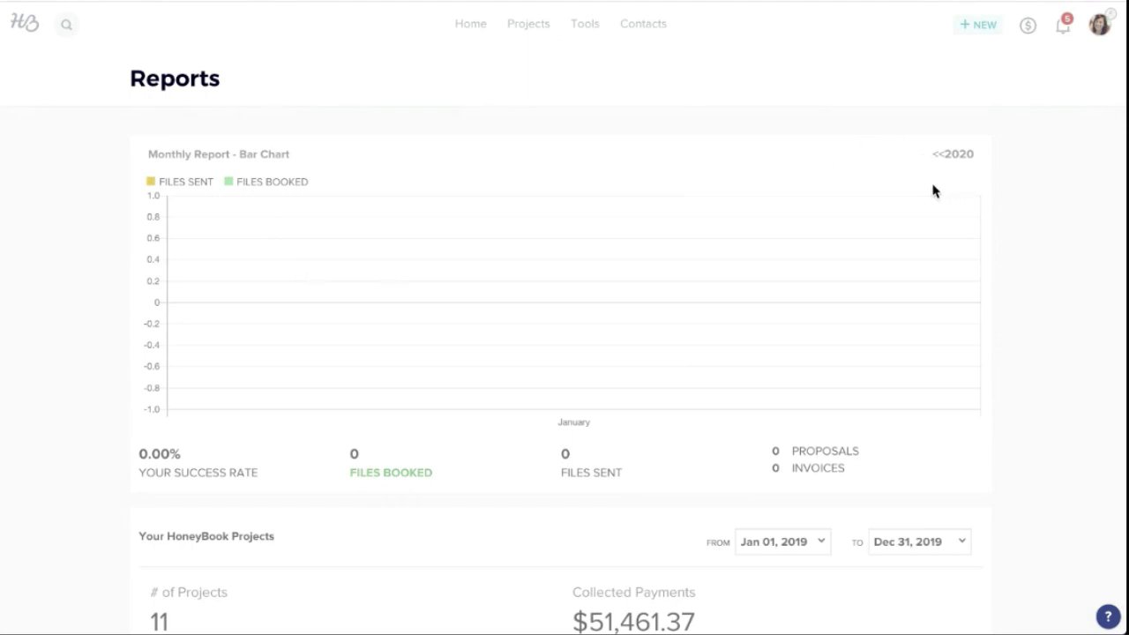
click(938, 158)
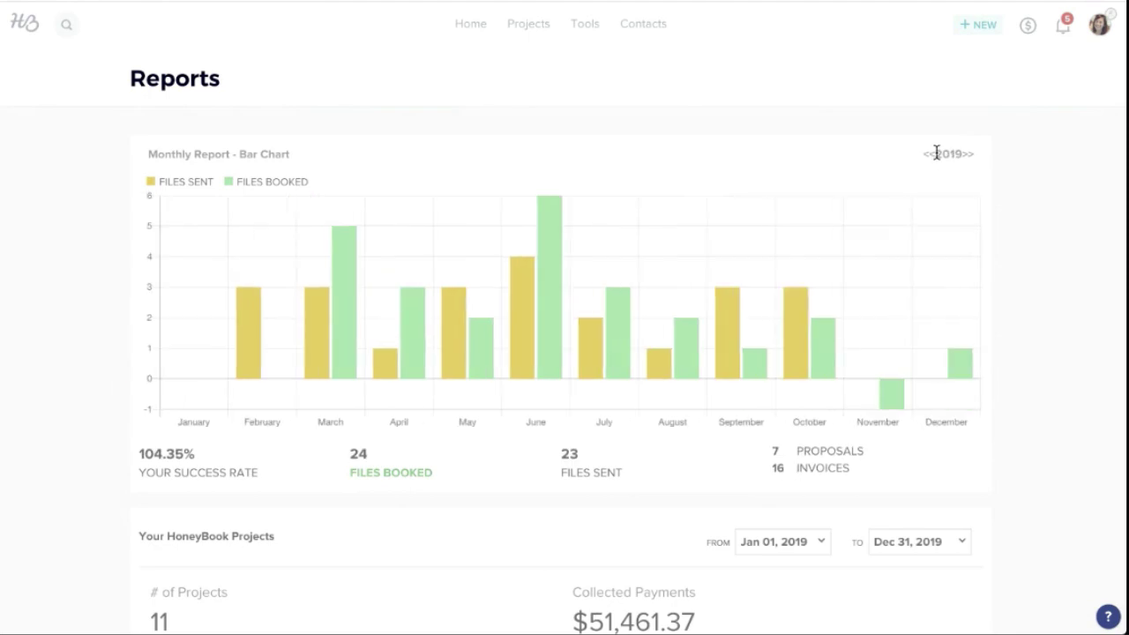
mouse_move(479, 382)
scroll(403, 468, down, 3)
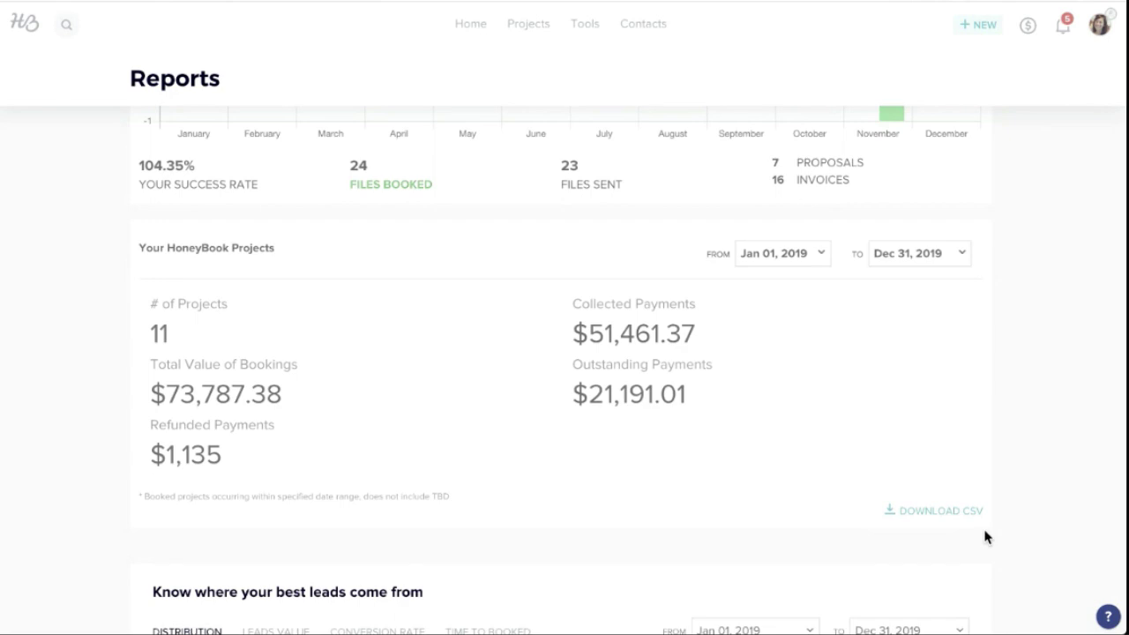
- Examine the lead source distribution chart and the start and end date options of its reporting period
scroll(961, 435, down, 5)
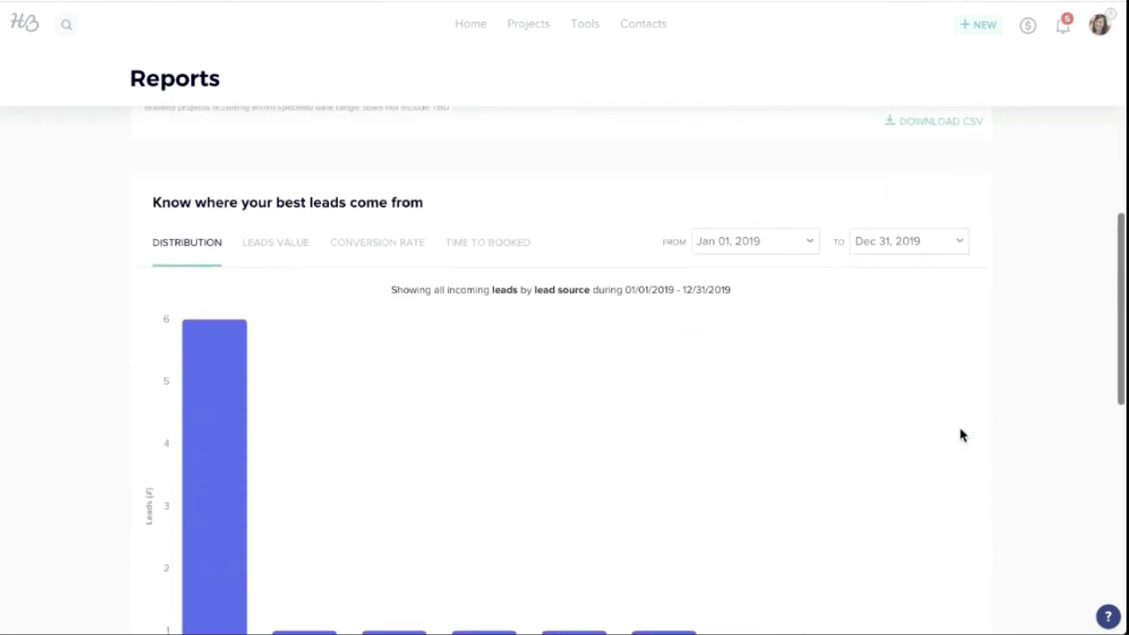
scroll(962, 435, down, 1)
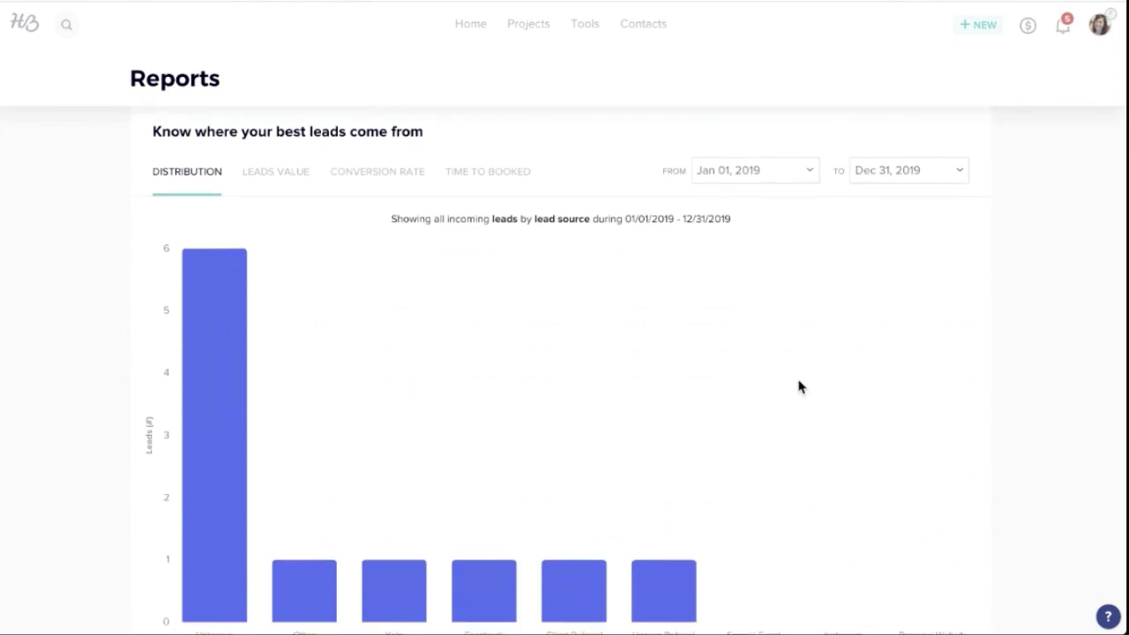
key(ctrl+minus)
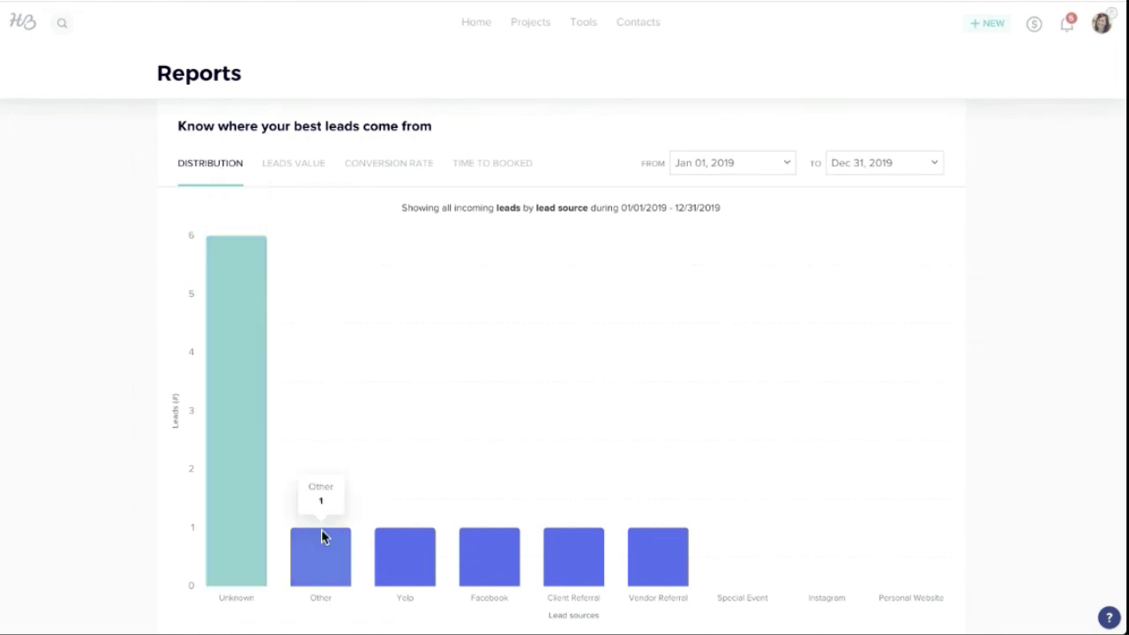
click(765, 170)
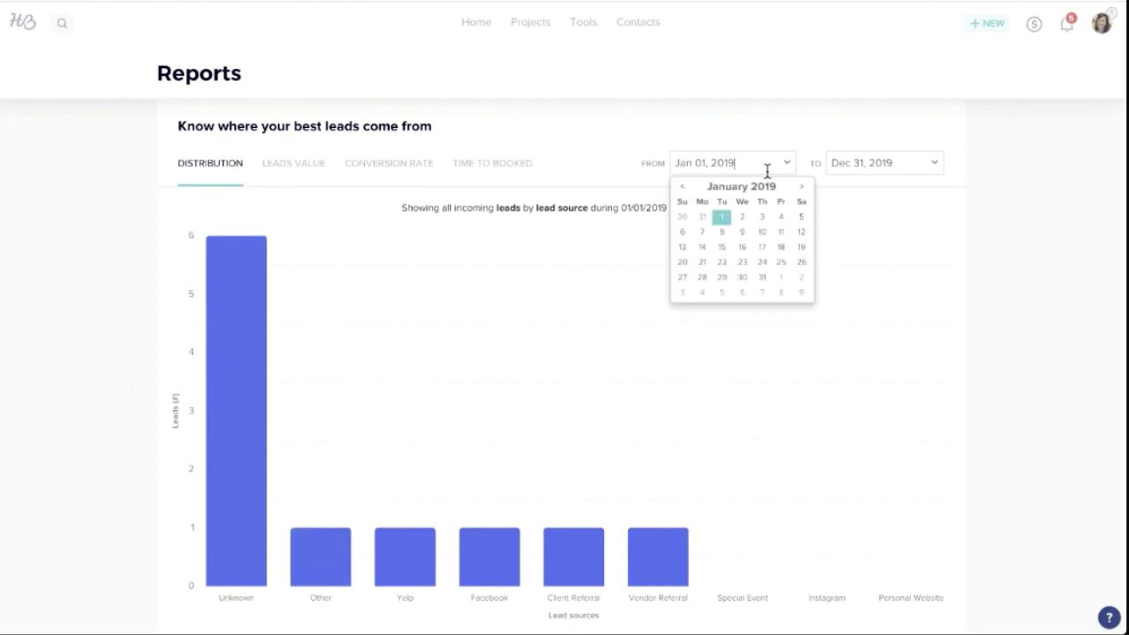
click(930, 162)
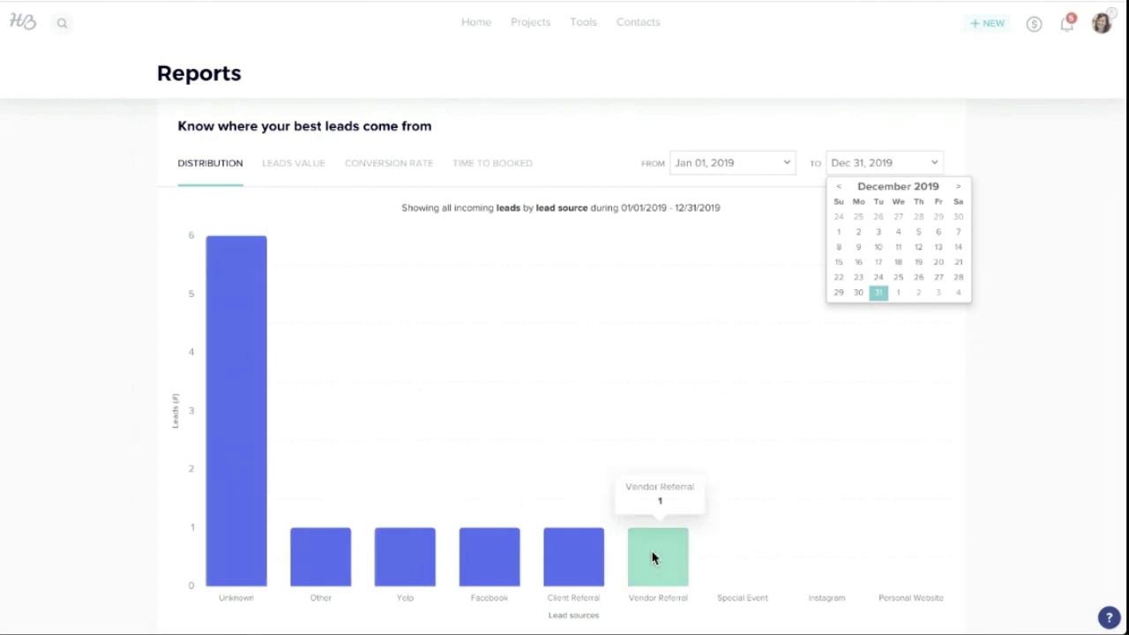
- Compare lead sources by leads value, conversion rate and time to booked
click(287, 172)
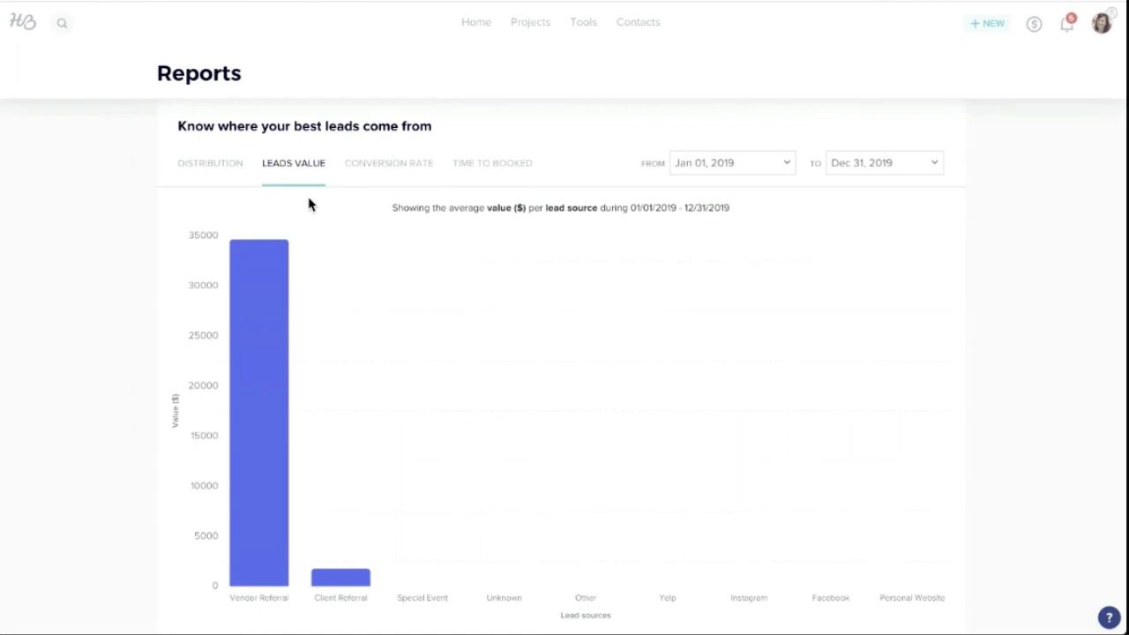
mouse_move(269, 351)
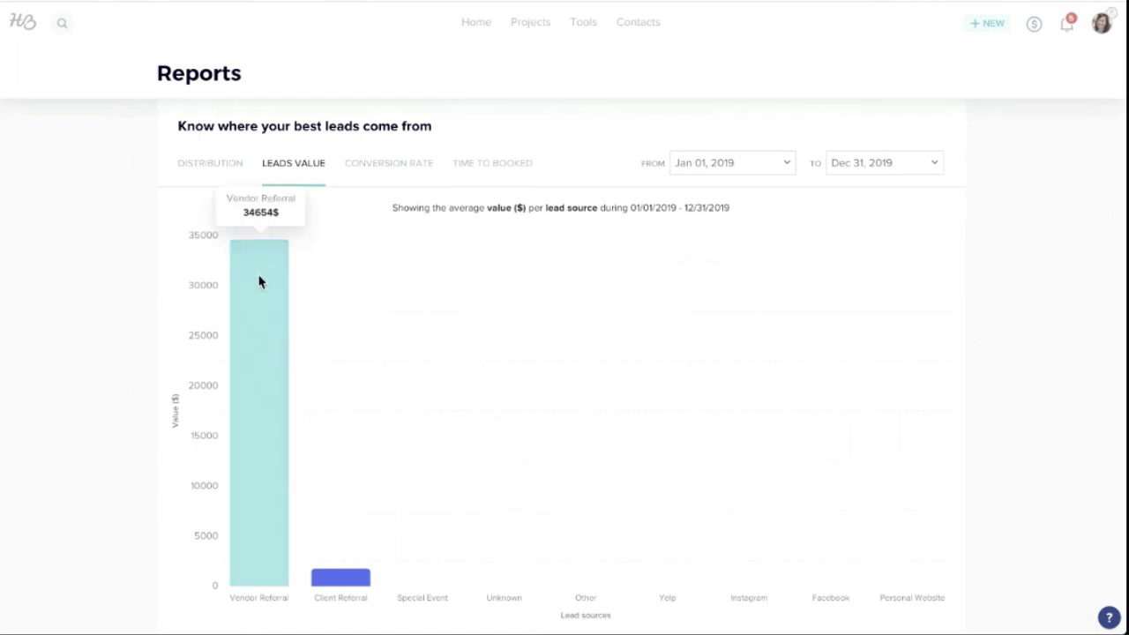
mouse_move(358, 582)
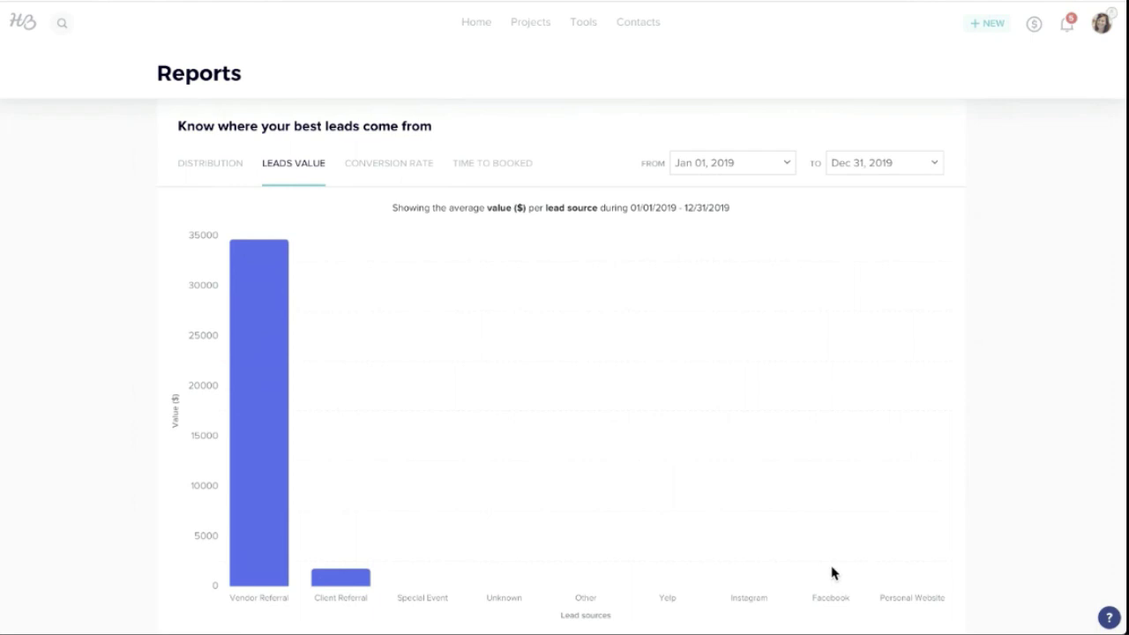
click(408, 174)
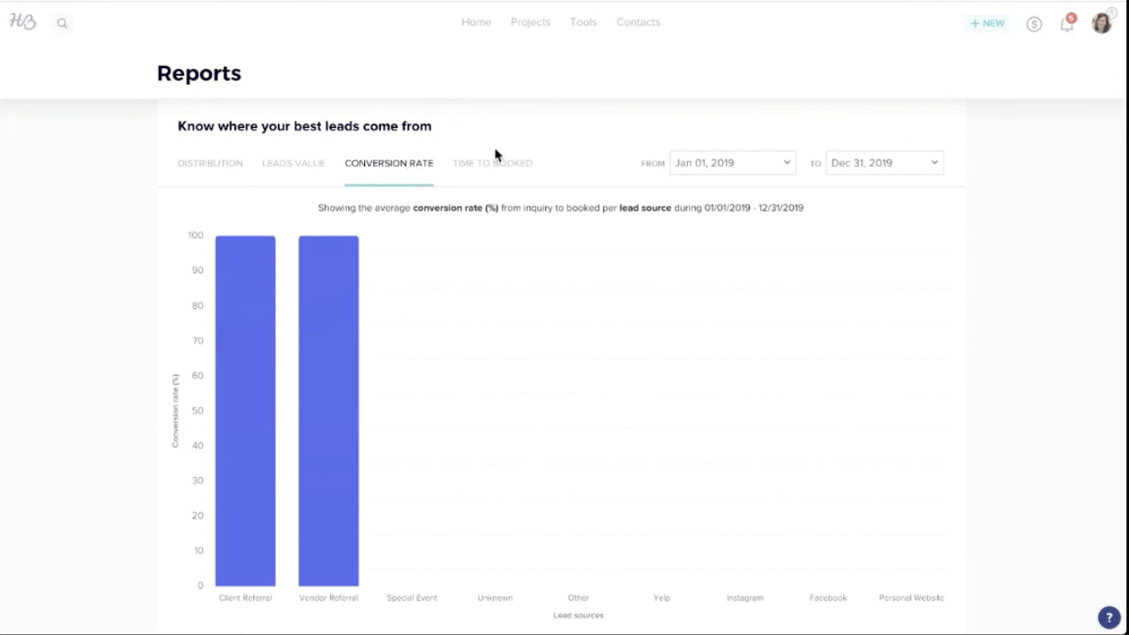
click(515, 168)
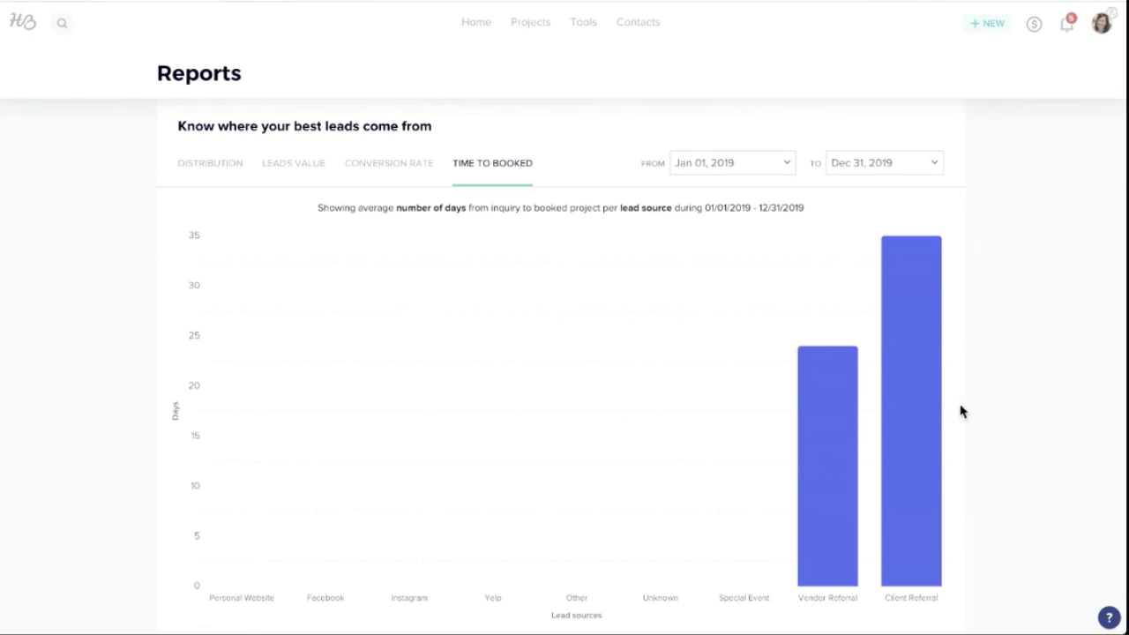
- Review the yearly and monthly analytics reports, including files sent, bookings, tax and success rate
scroll(919, 433, down, 4)
scroll(919, 441, down, 3)
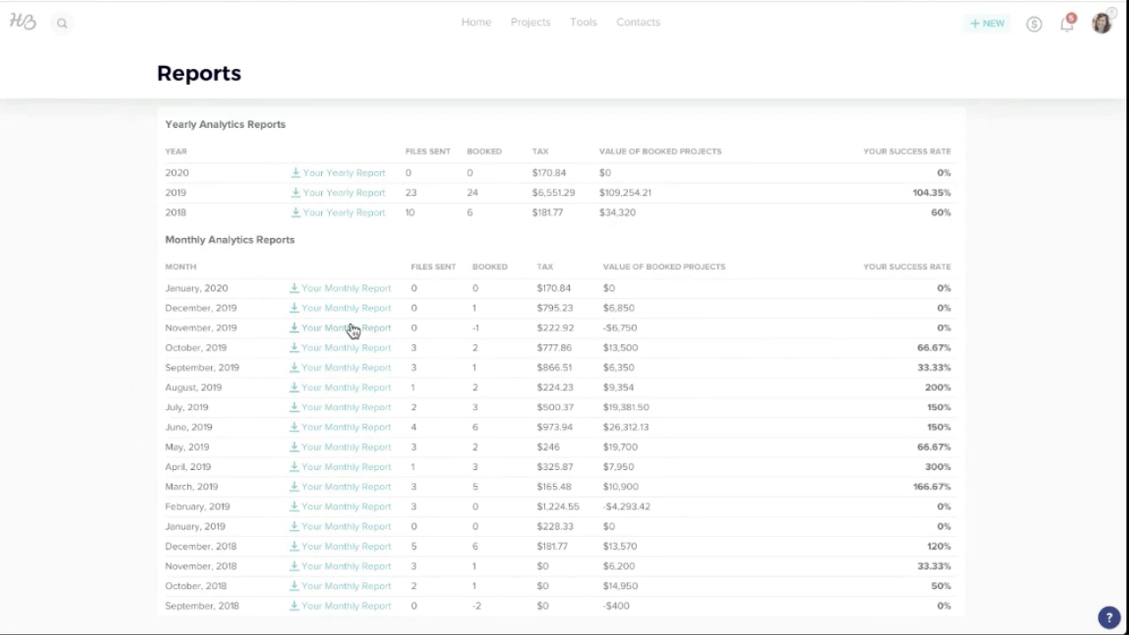
scroll(482, 308, up, 6)
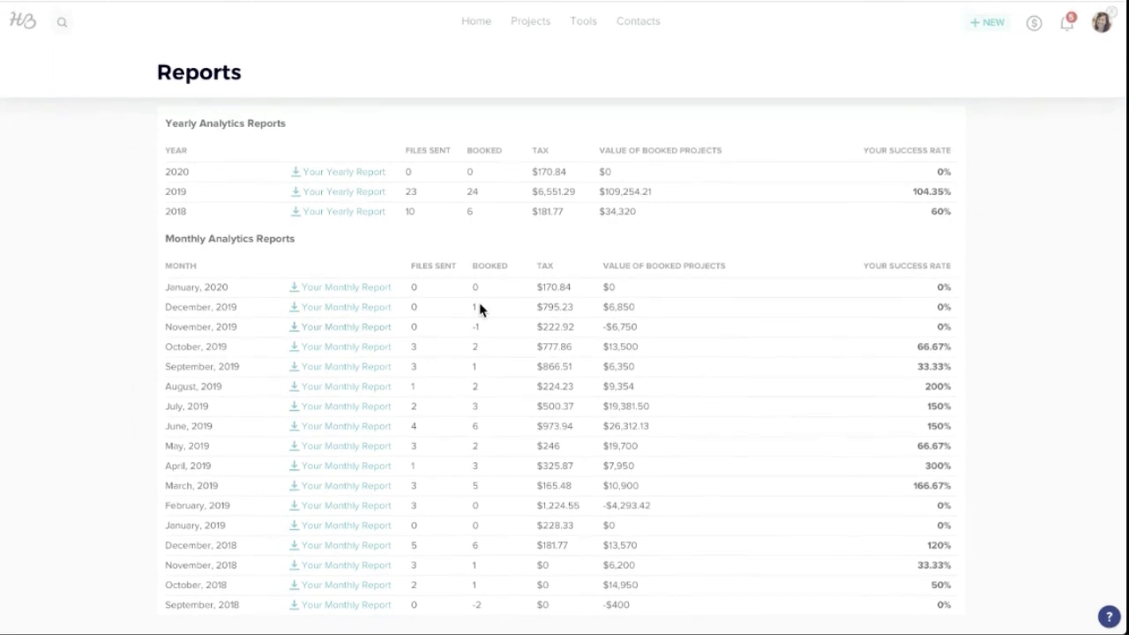
scroll(492, 264, up, 10)
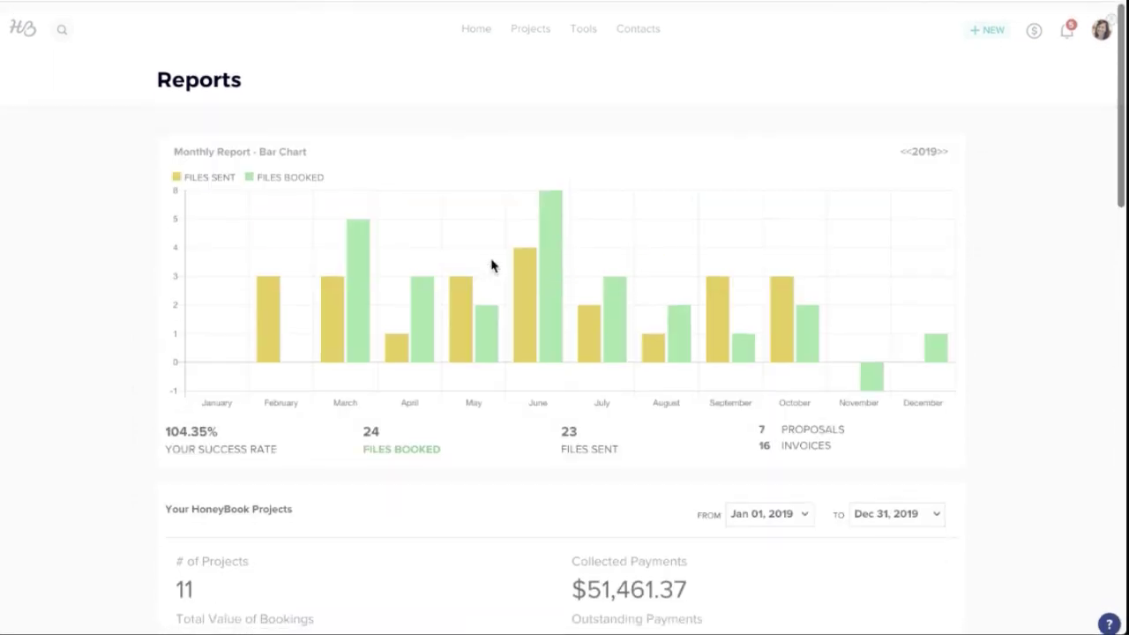
- Go to the Projects pipeline and look through the help options, including messaging the support team
click(532, 24)
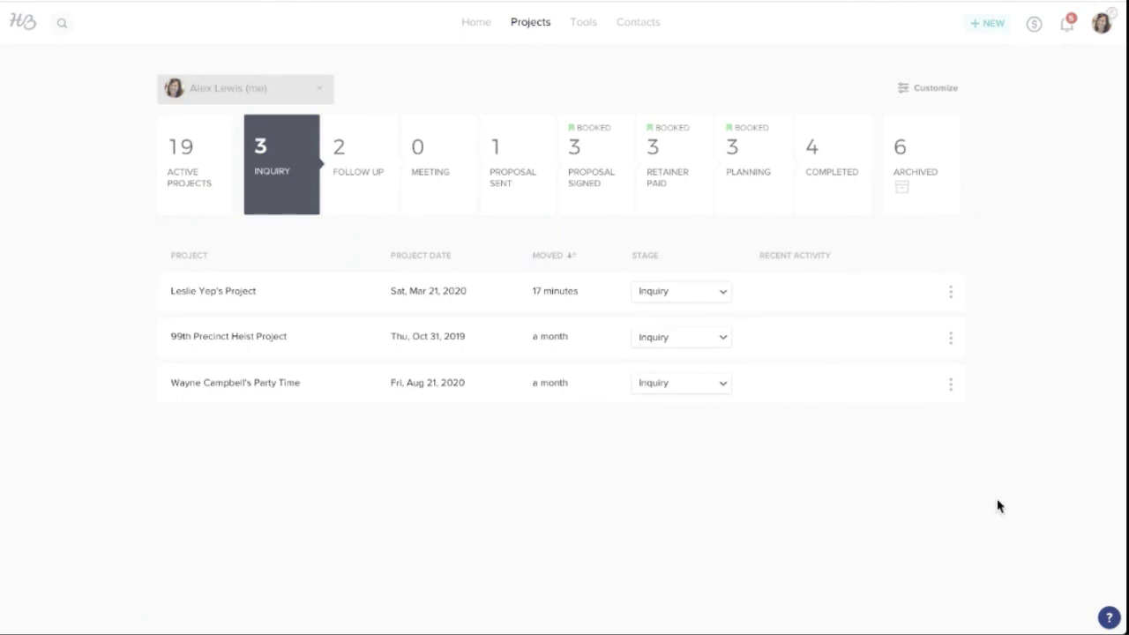
click(1106, 625)
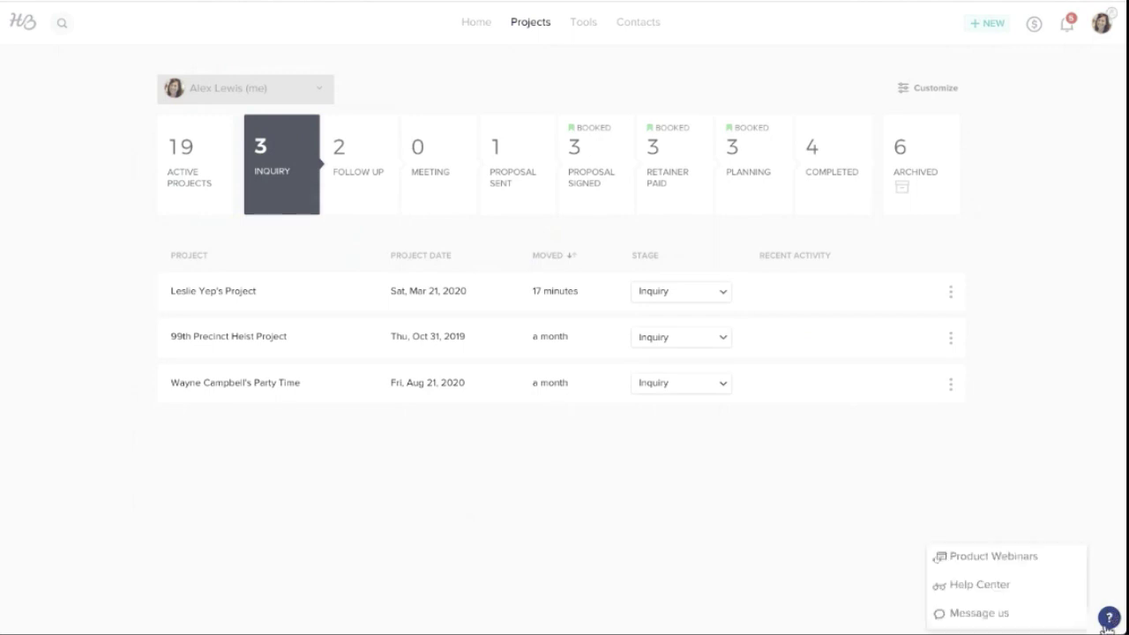
click(979, 613)
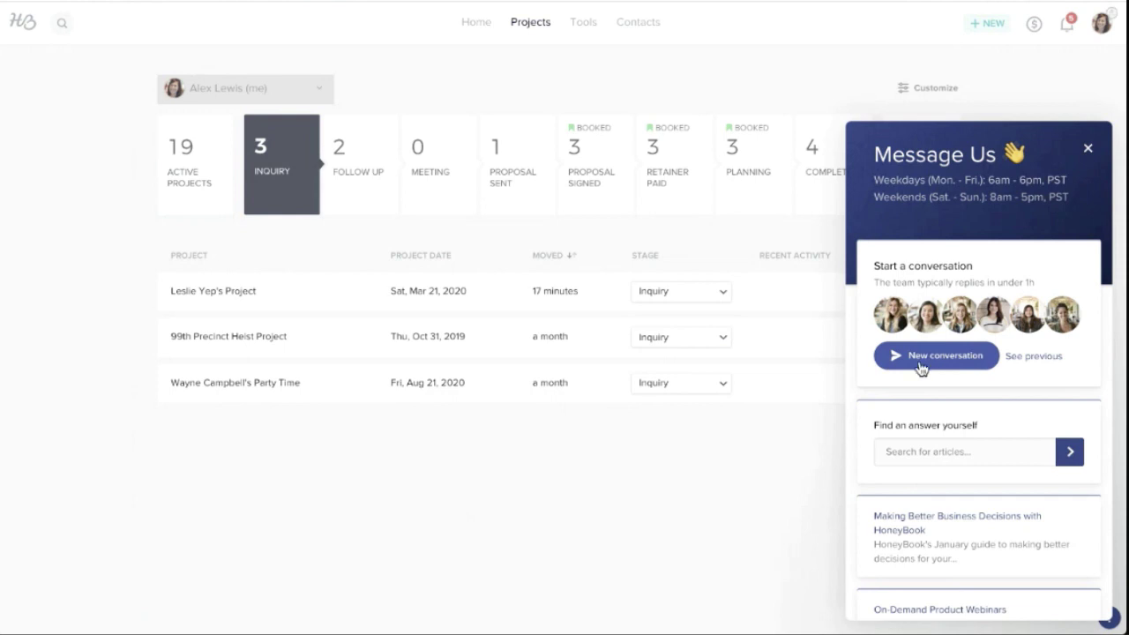
click(1091, 153)
click(1110, 620)
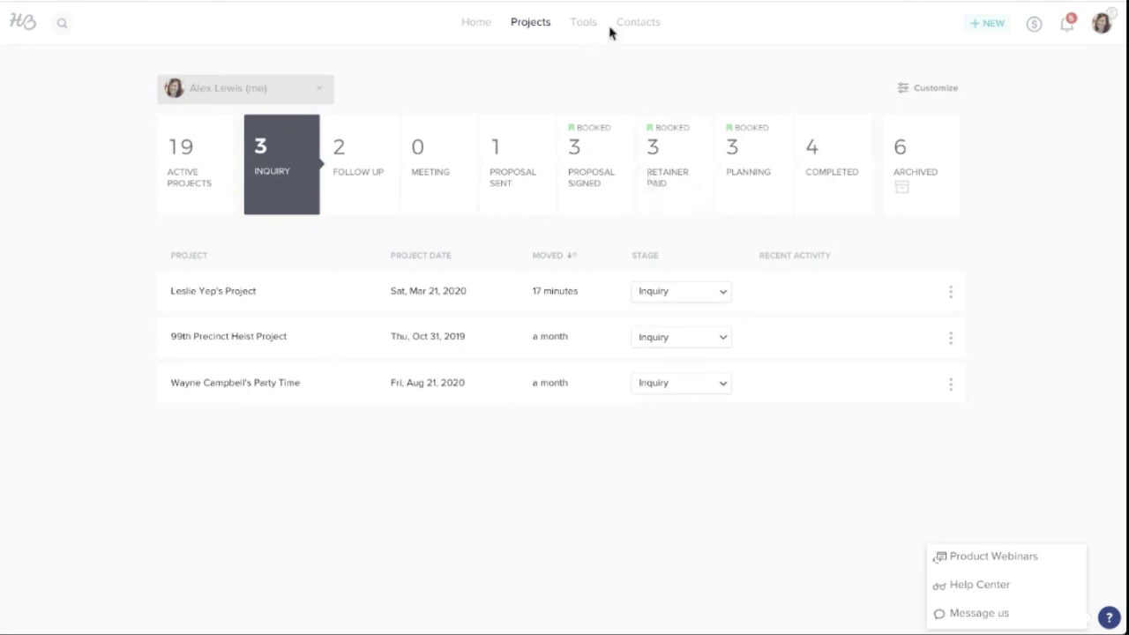
- Open the Calendar and view the creation options for January 9, 2020, without creating anything
mouse_move(581, 31)
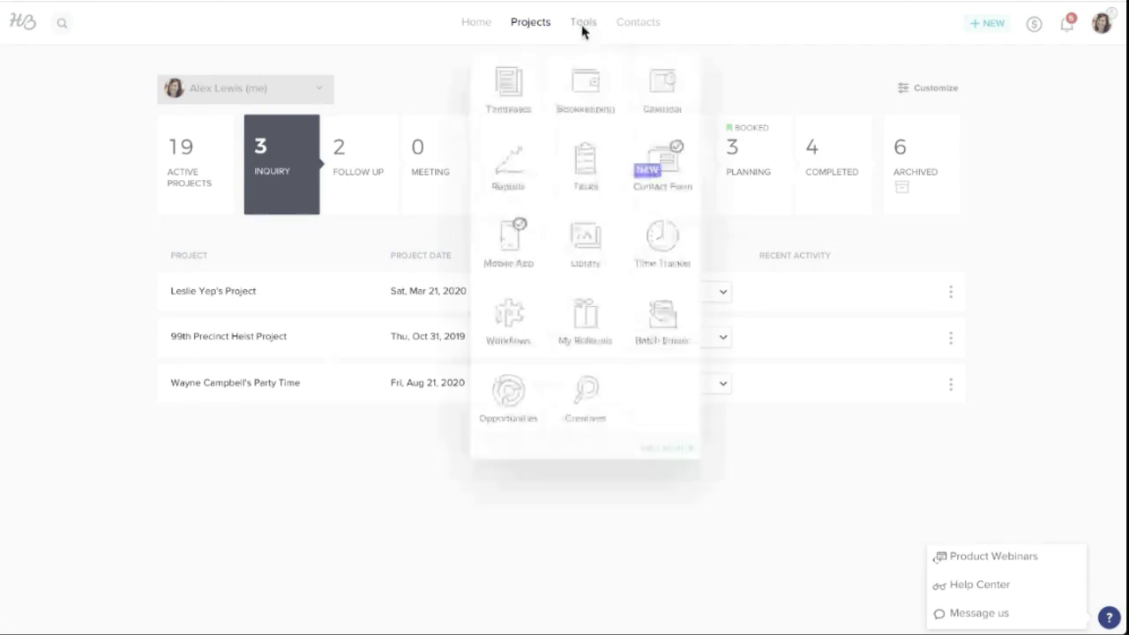
click(661, 85)
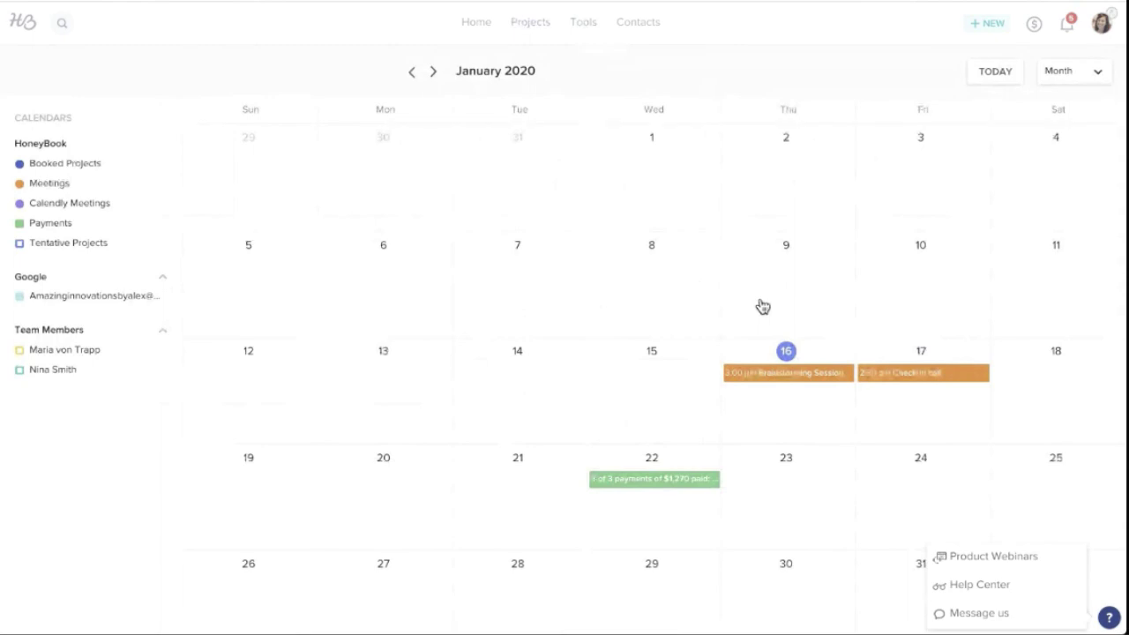
click(763, 306)
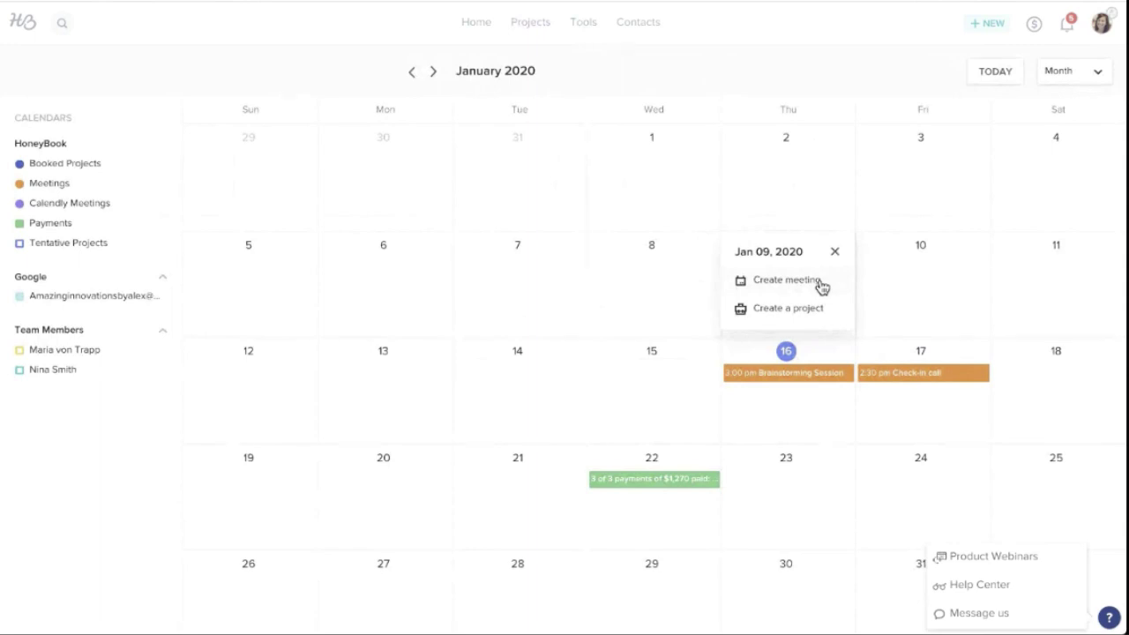
click(835, 252)
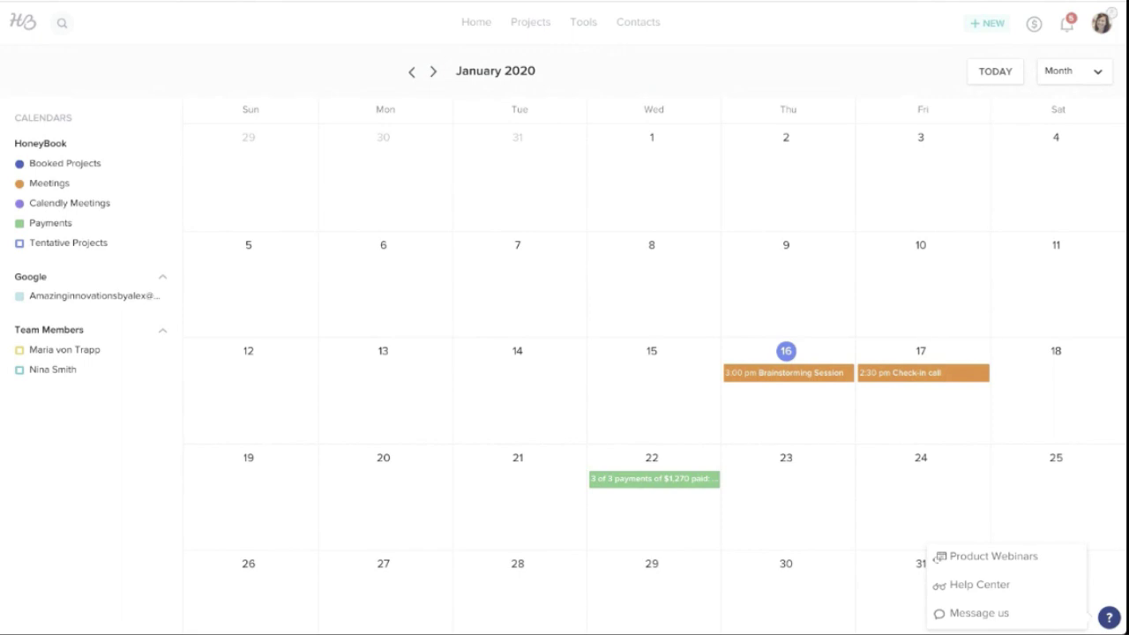
- Open the Corporate inquiry project dated Mar 21, 2020, review its inquiry details and open the new task entry
click(532, 22)
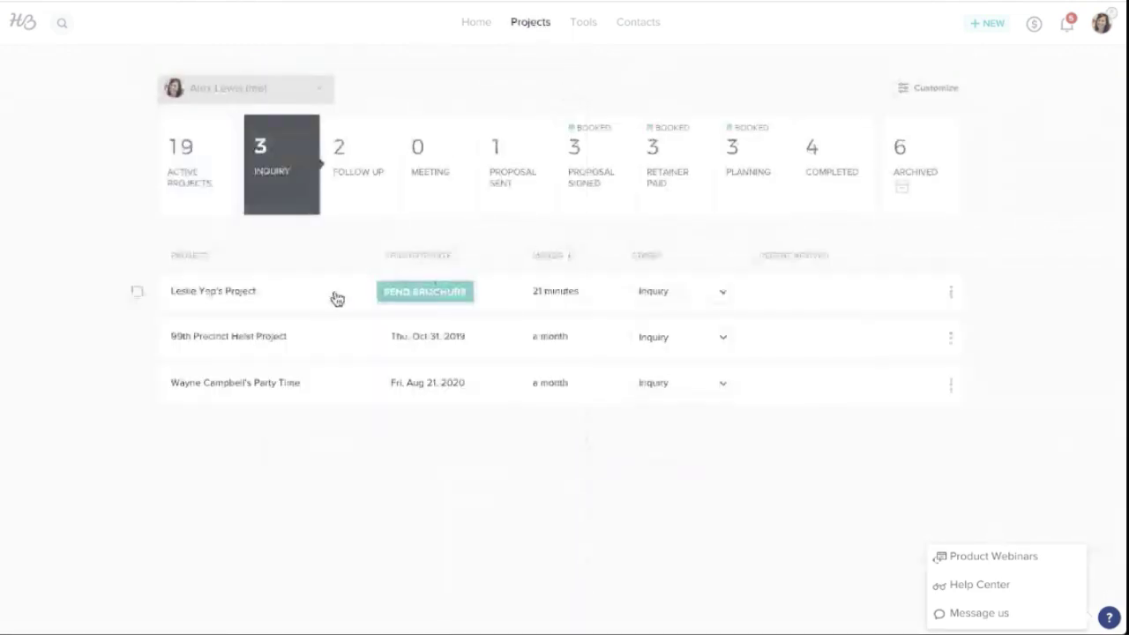
click(300, 309)
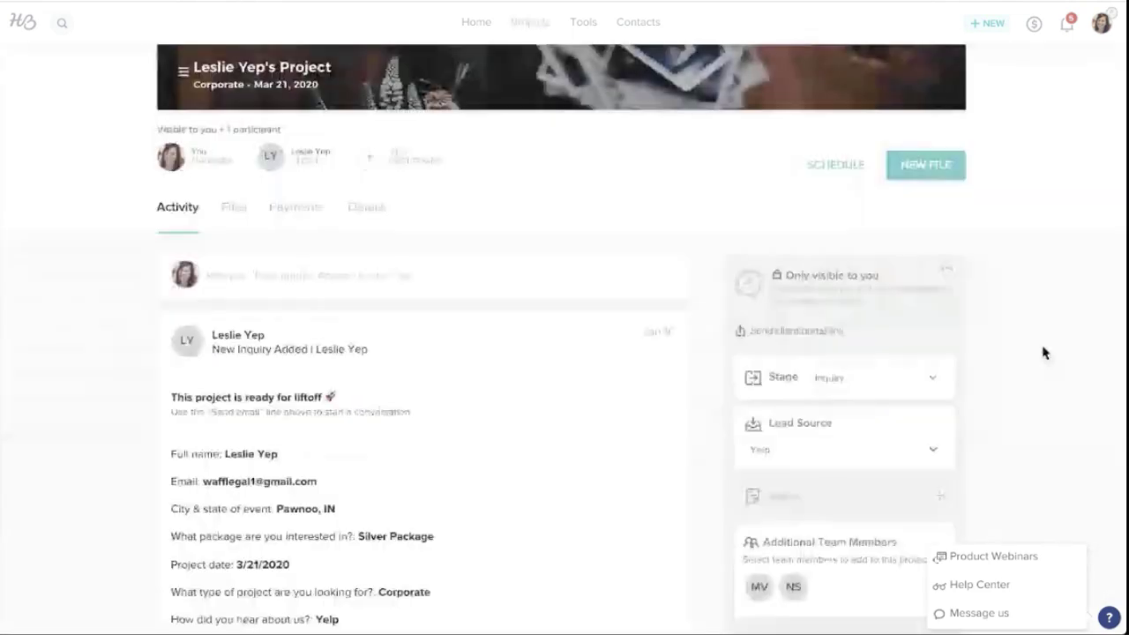
scroll(901, 300, down, 1)
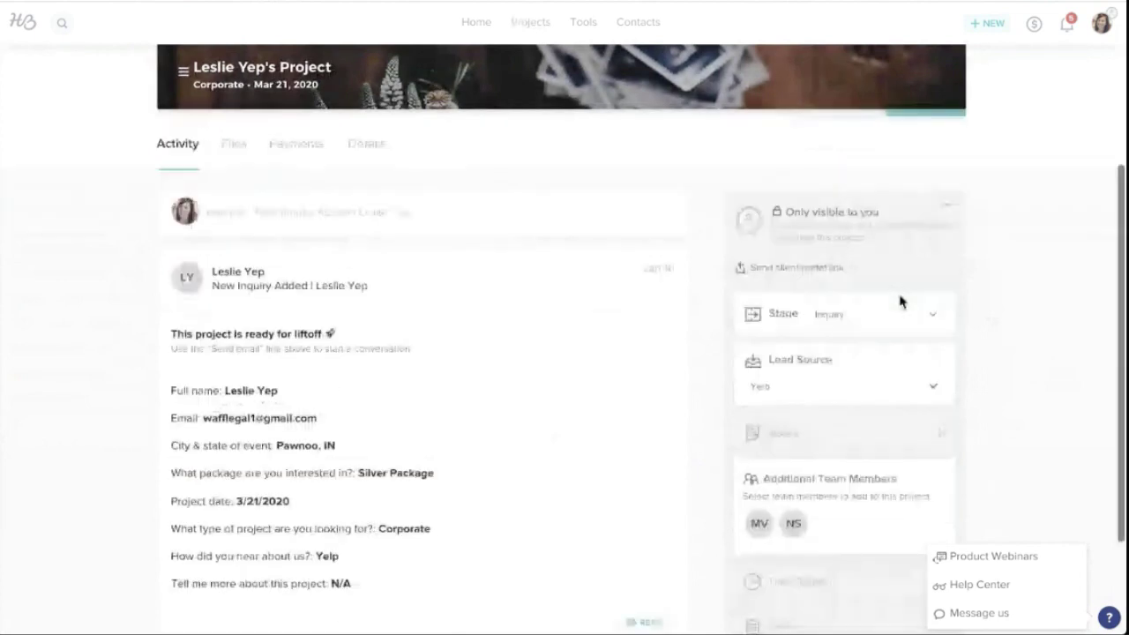
scroll(901, 300, down, 2)
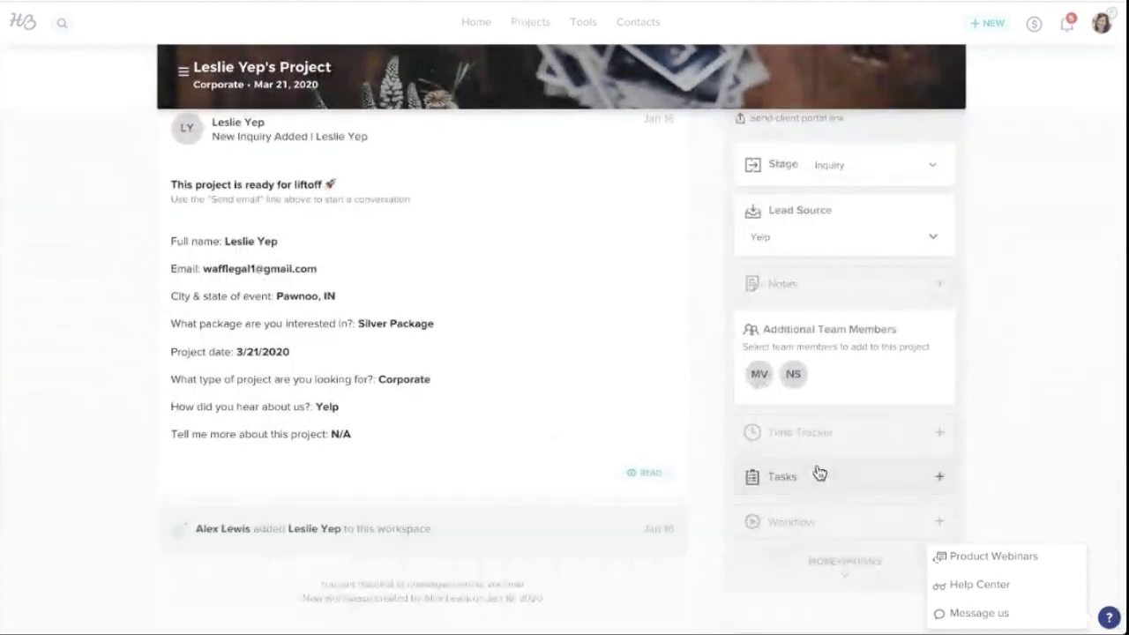
click(824, 487)
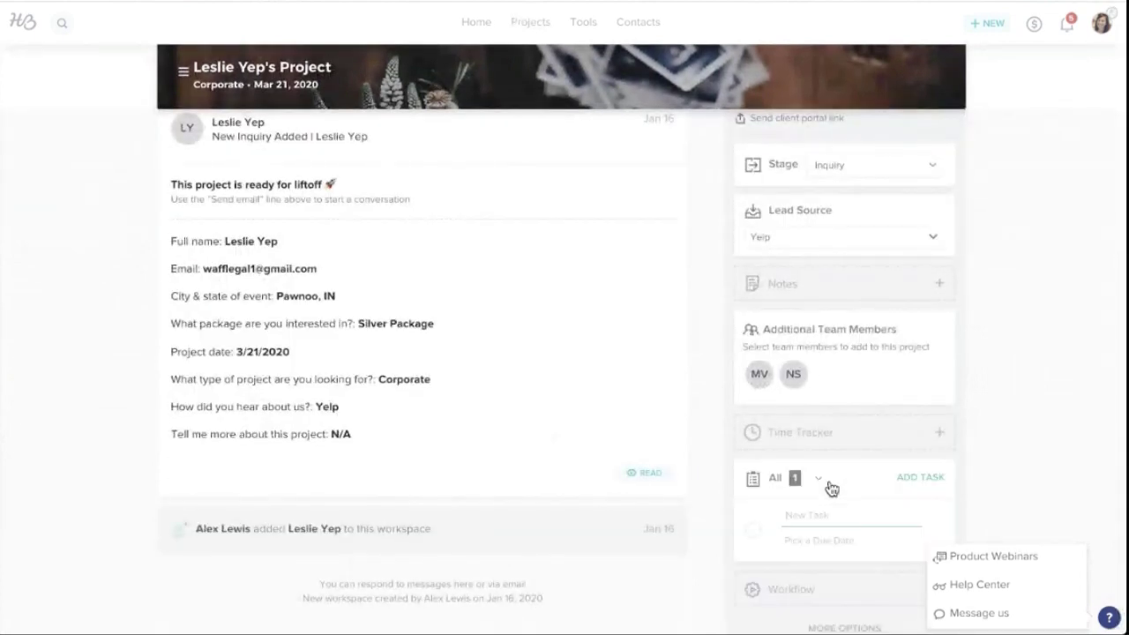
scroll(851, 481, down, 1)
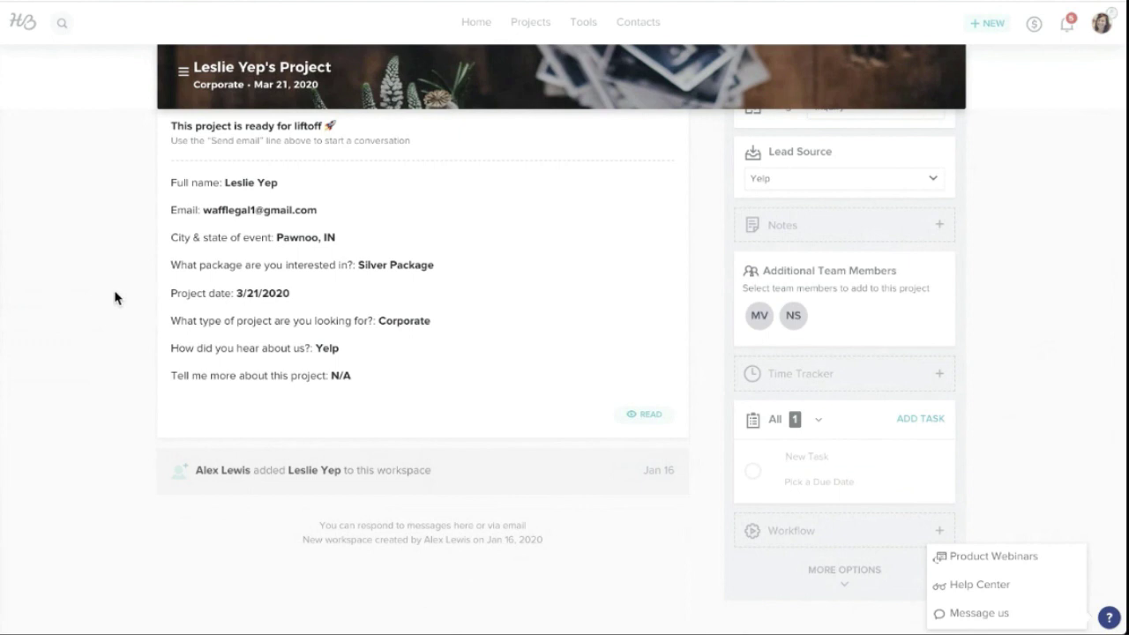
- Open the 99th Precinct Heist Project from the Inquiry stage and view its activity feed and files
click(531, 27)
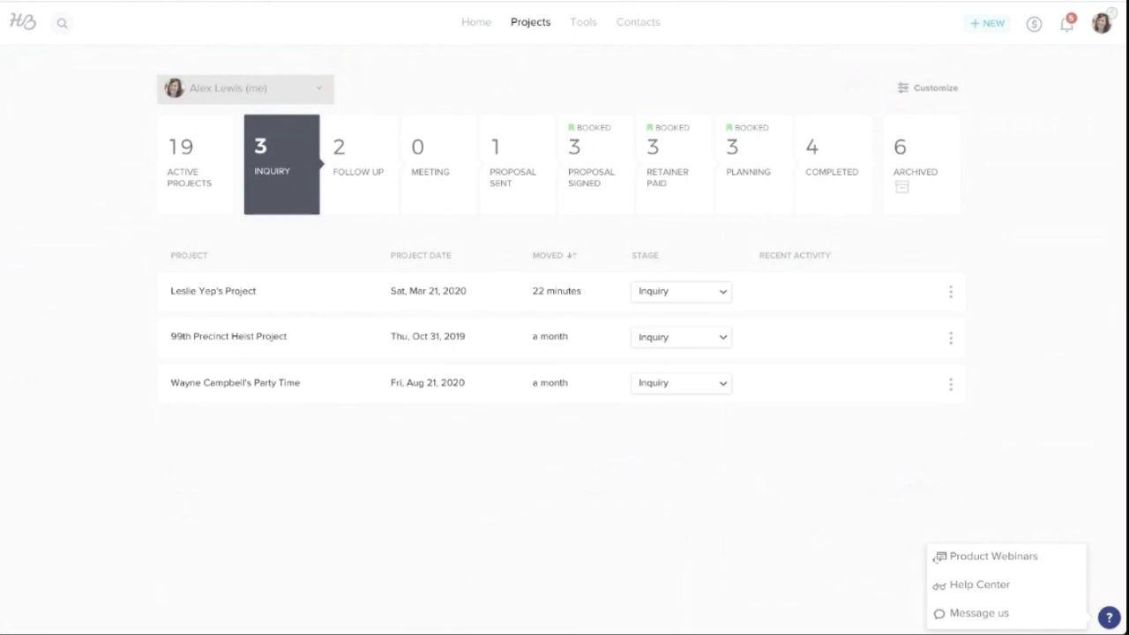
click(275, 344)
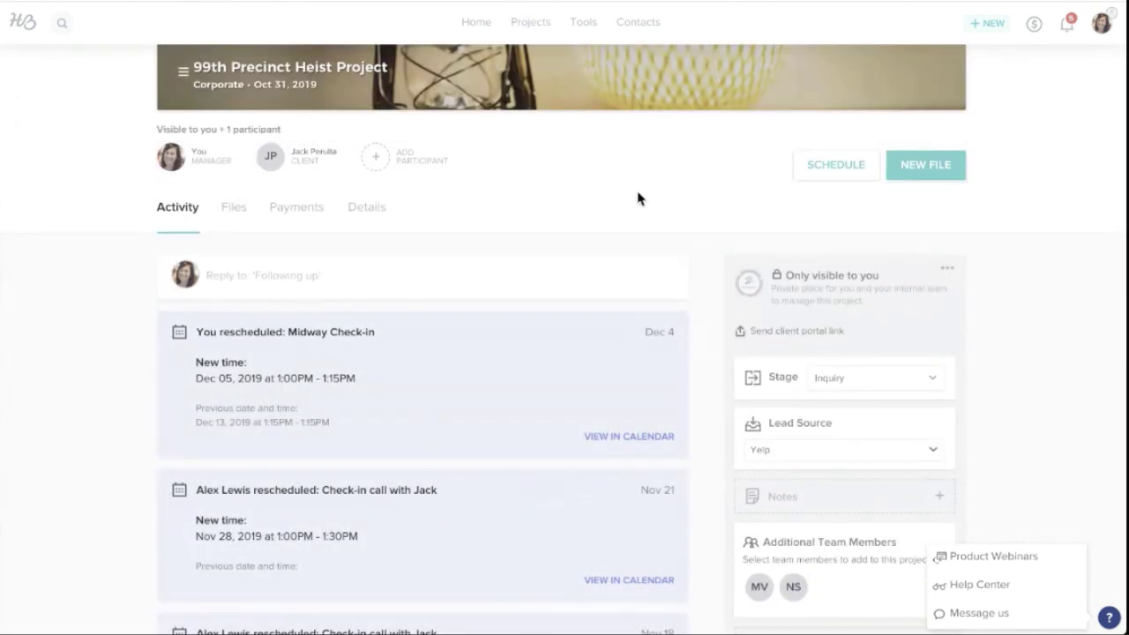
scroll(638, 198, down, 2)
scroll(479, 397, up, 3)
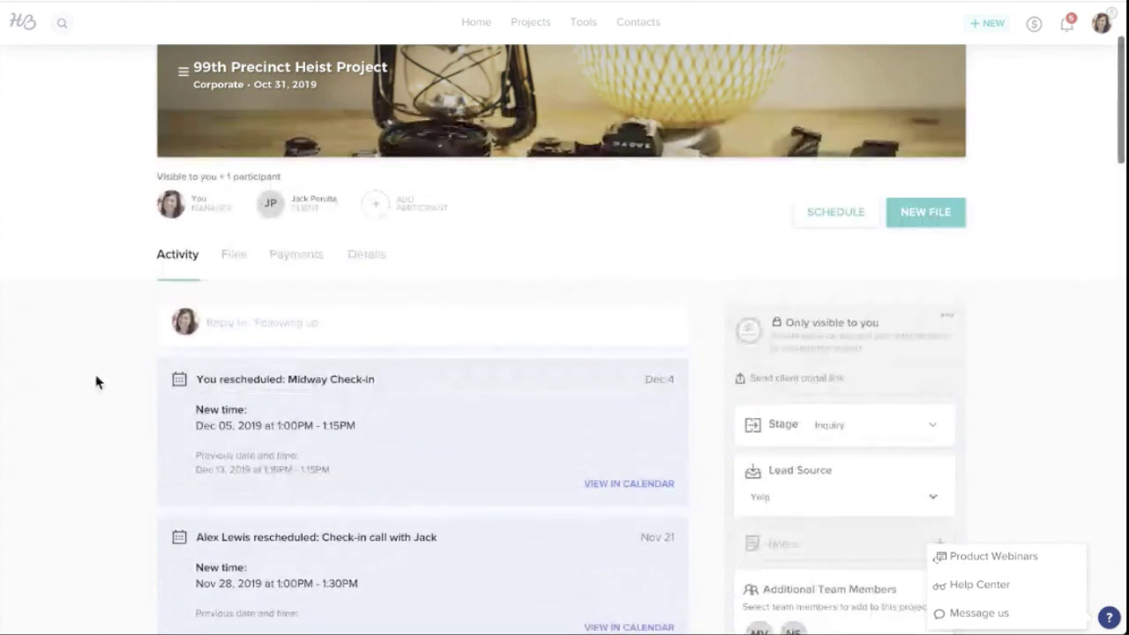
click(254, 262)
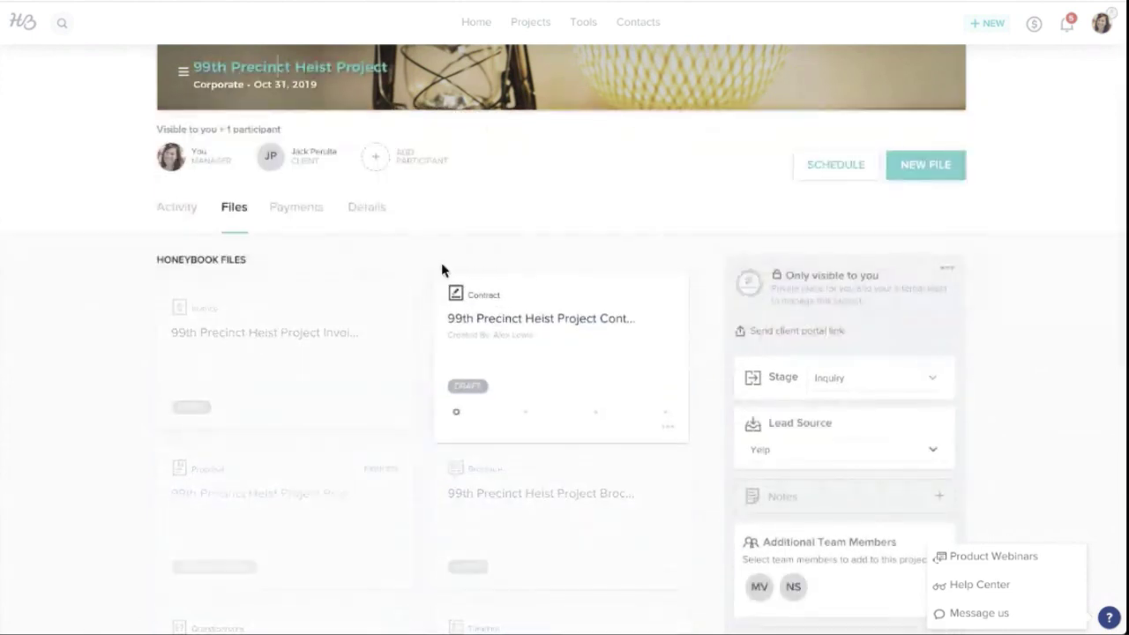
- Review the 99th Precinct Heist Project's details, including date, location, private notes, tasks and workflow
click(372, 215)
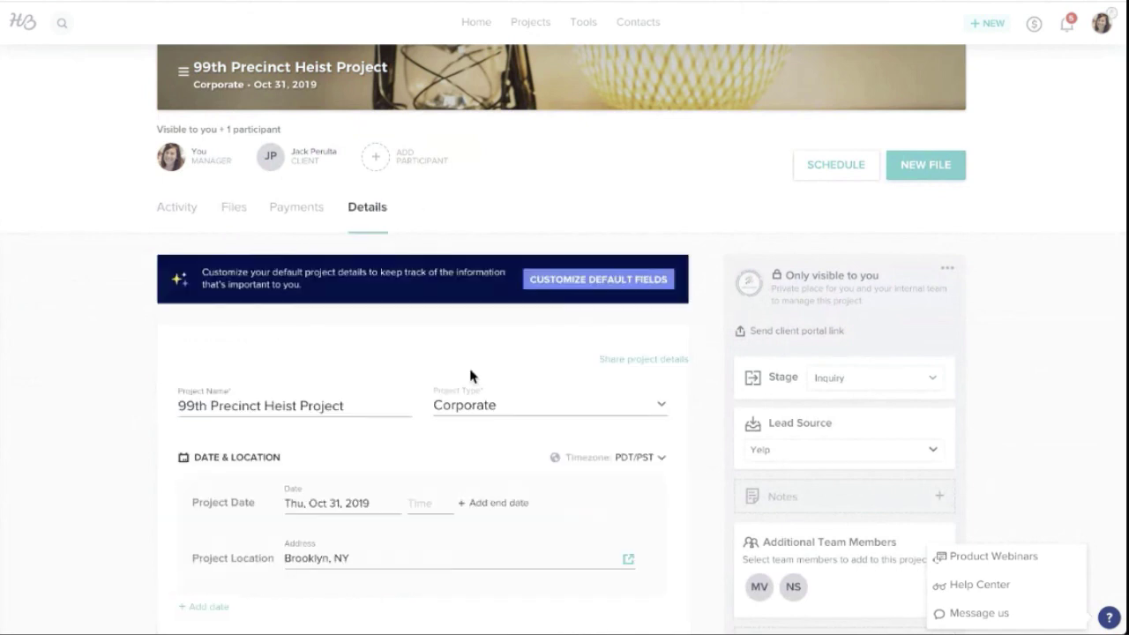
scroll(485, 344, down, 5)
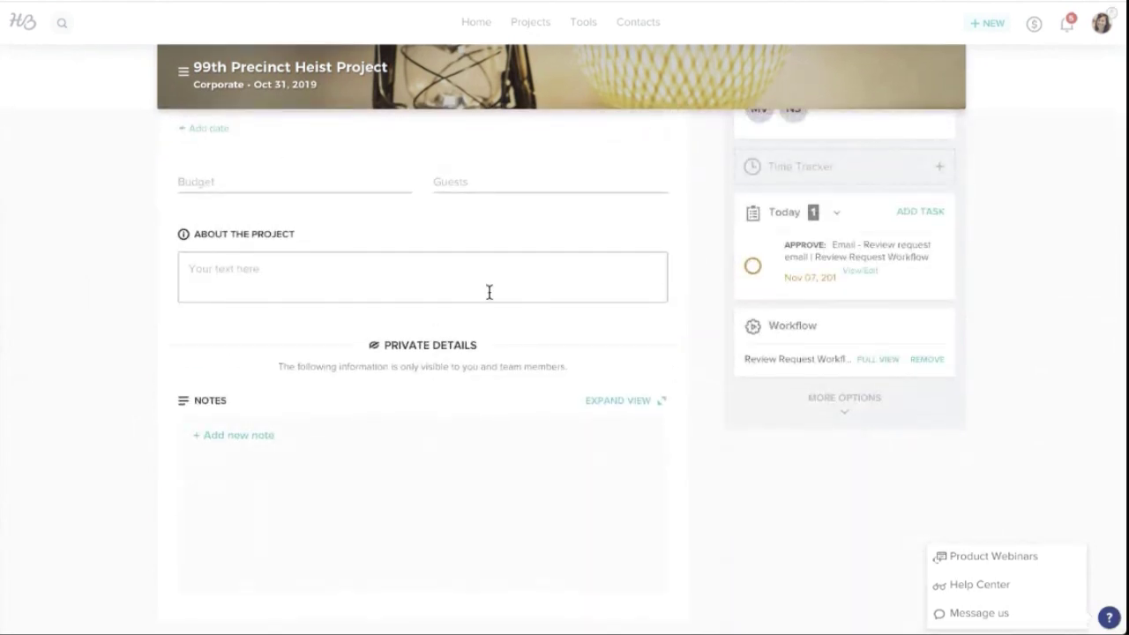
scroll(852, 433, up, 2)
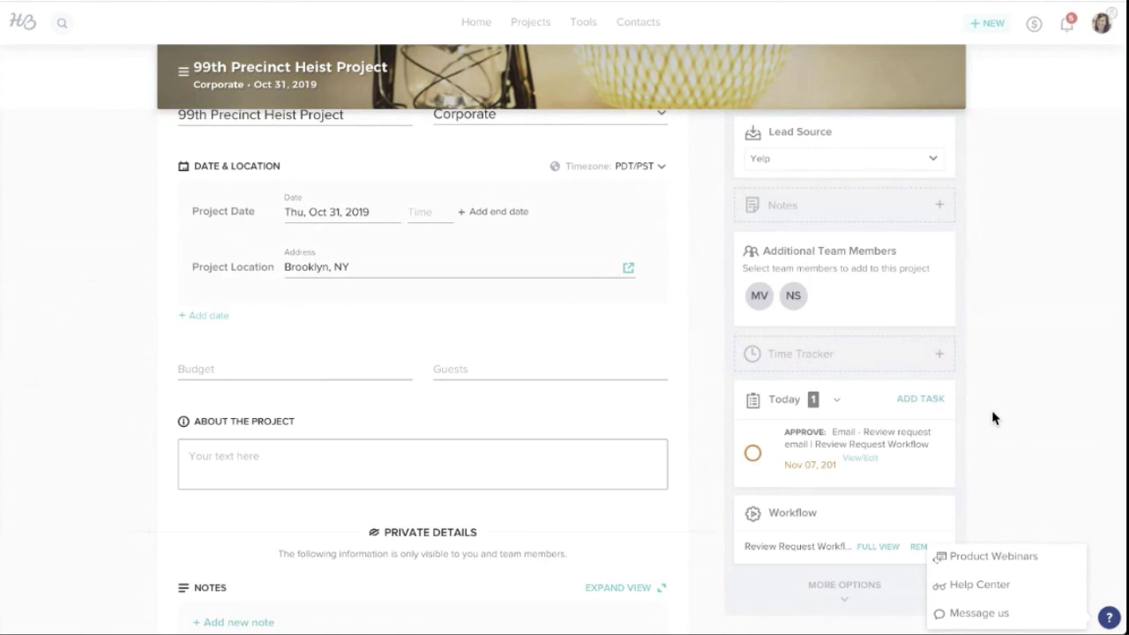
scroll(993, 418, up, 3)
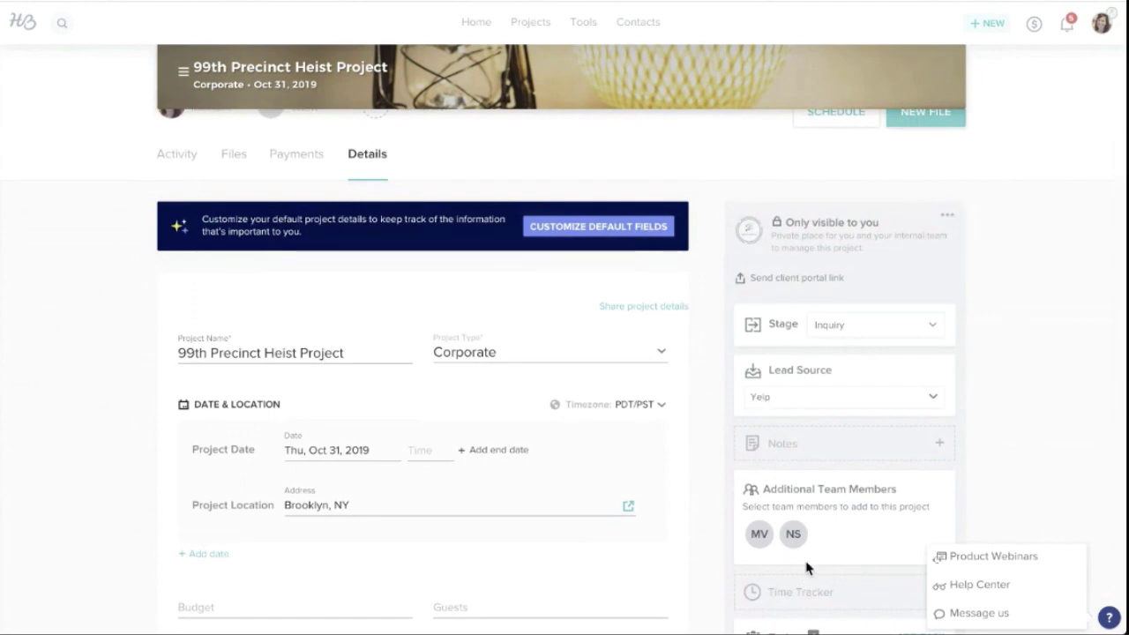
scroll(807, 568, down, 1)
scroll(811, 335, down, 4)
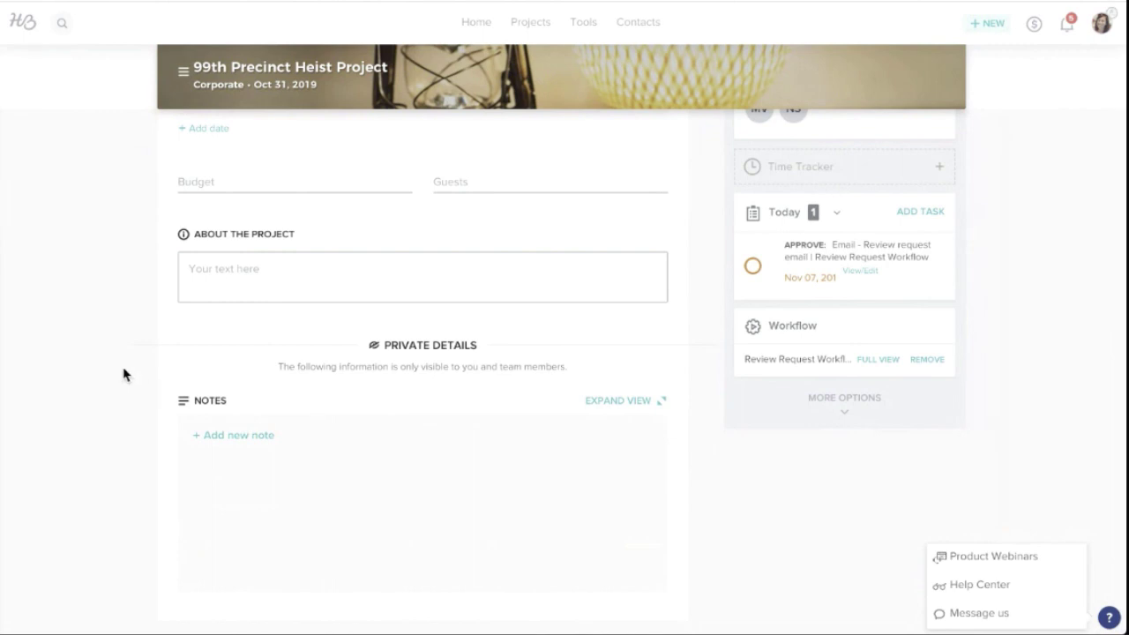
- Open the company settings and view the preferences for lead sources, project details, project types and notifications
click(1102, 28)
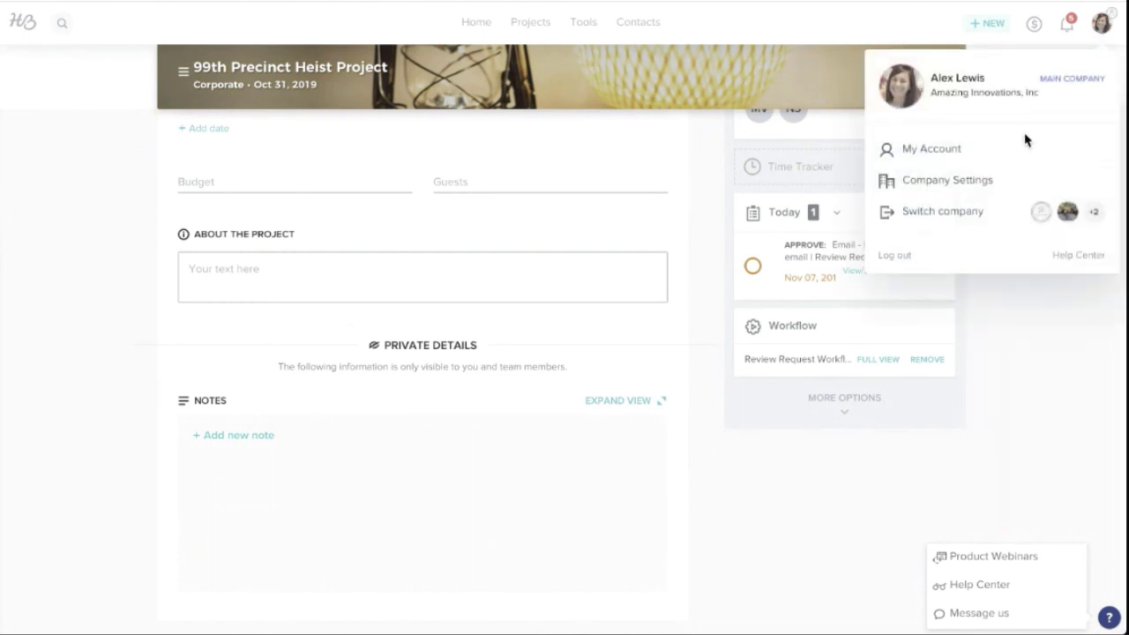
click(947, 181)
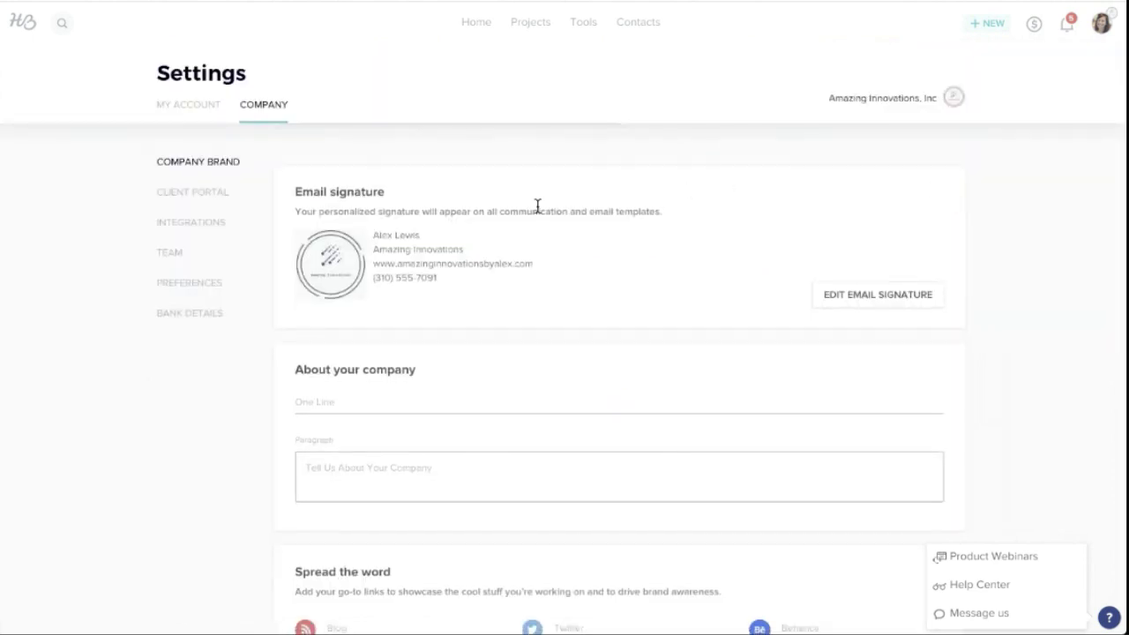
click(201, 287)
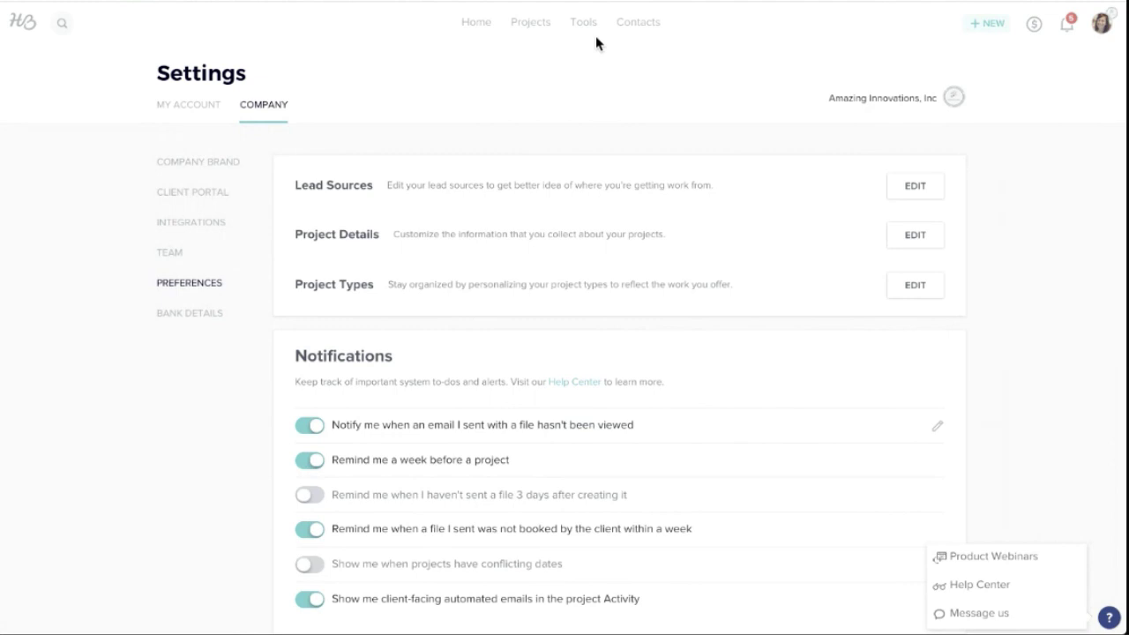
- Reopen the 99th Precinct Heist Project and remove the Review Request Workflow from it
mouse_move(589, 29)
click(534, 24)
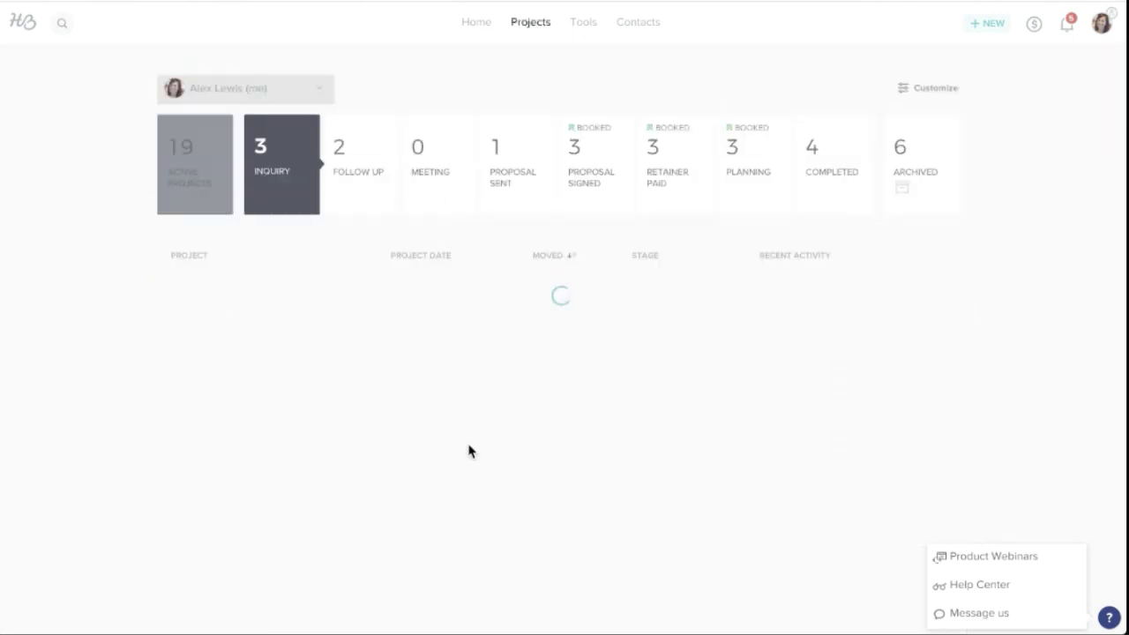
click(303, 345)
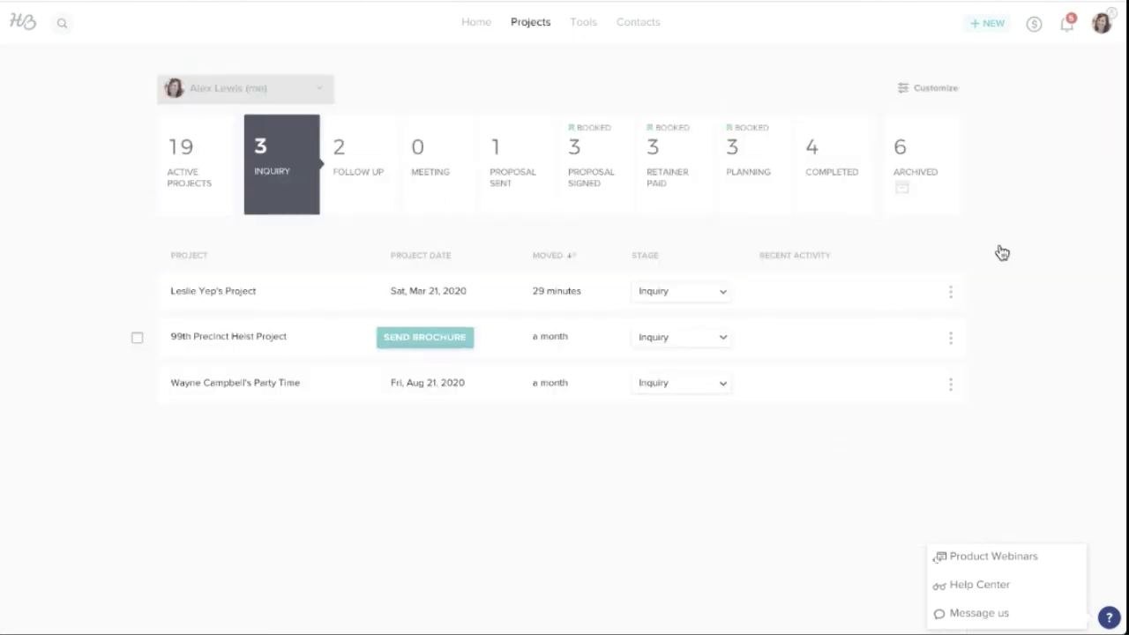
scroll(1005, 367, down, 5)
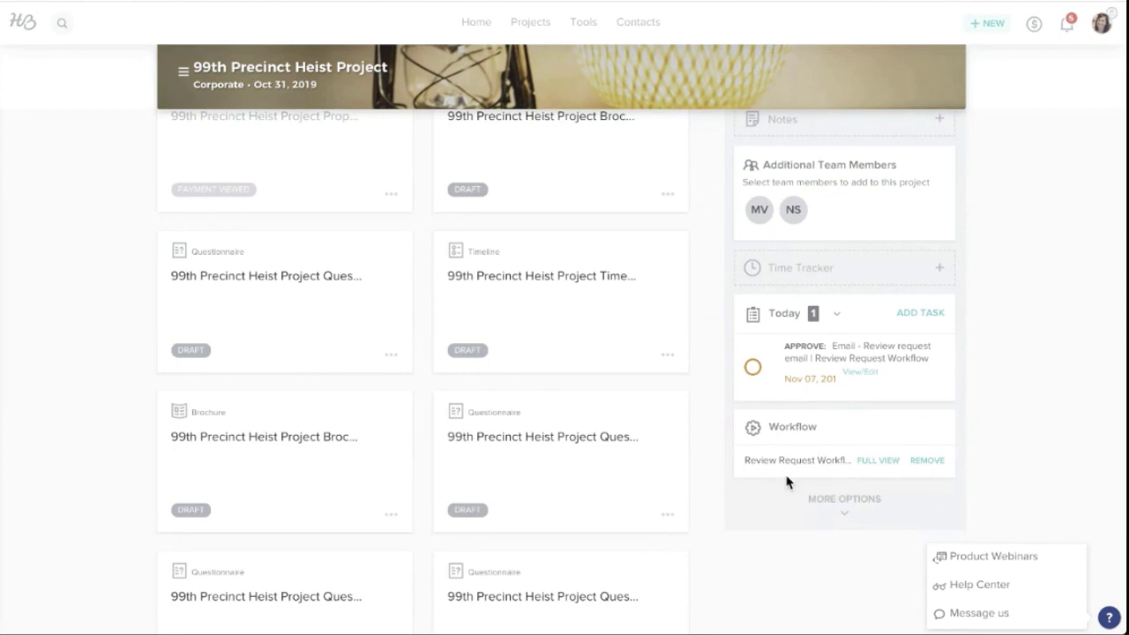
click(927, 461)
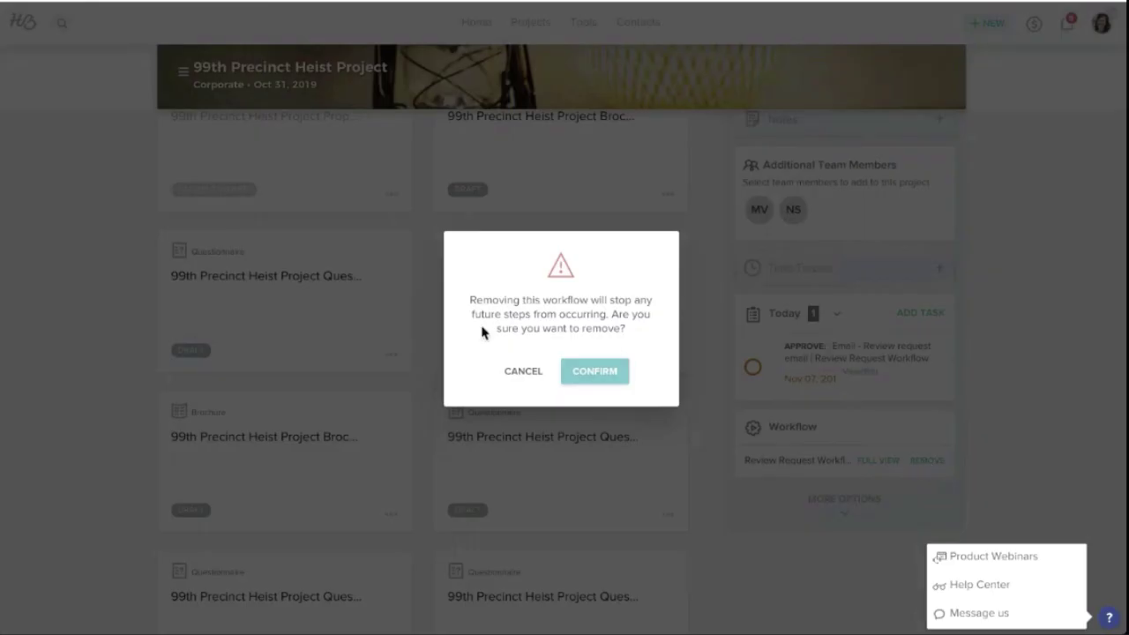
click(605, 377)
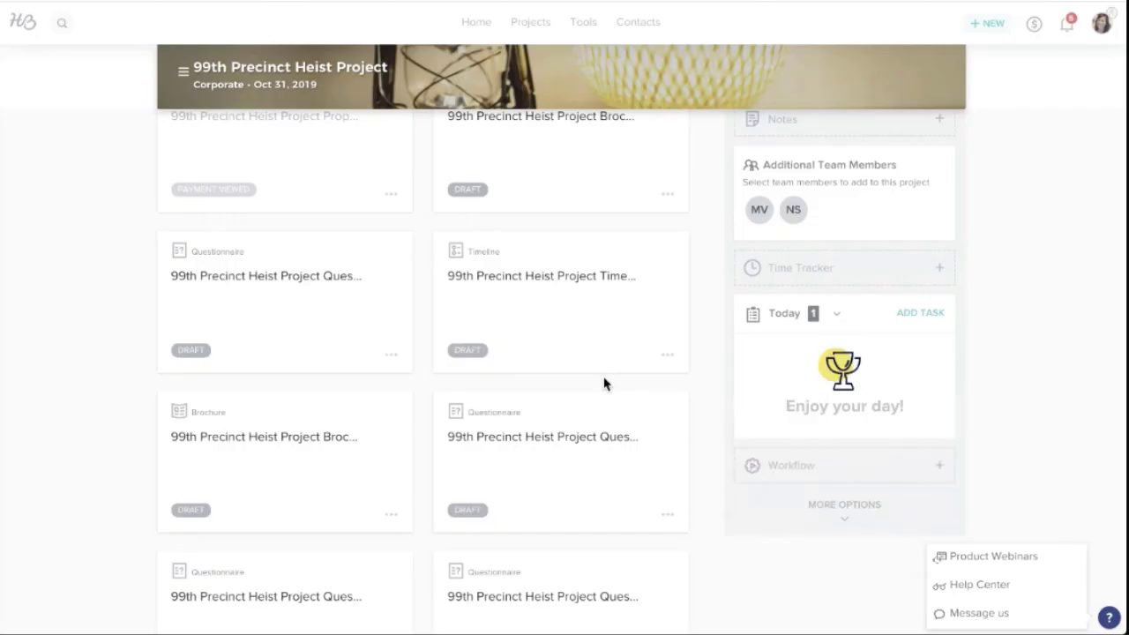